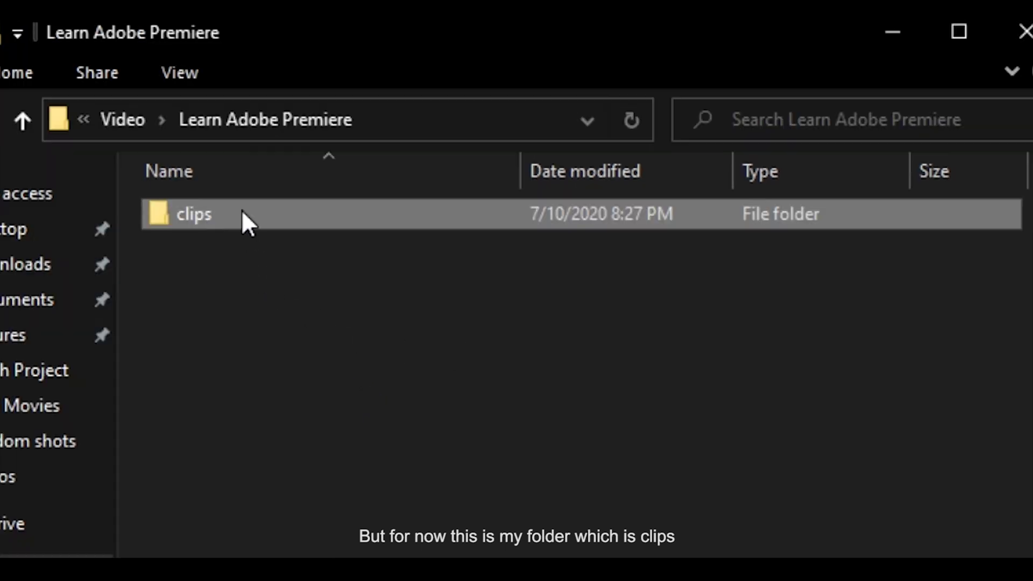
- Open the clips folder in File Explorer and select the first shot, C0008
double_click(242, 212)
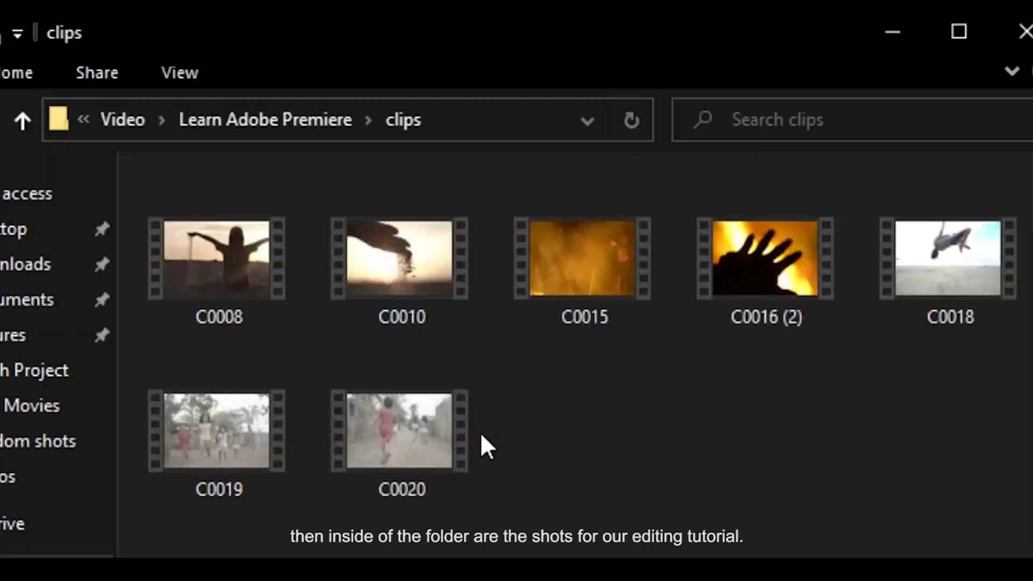
click(242, 291)
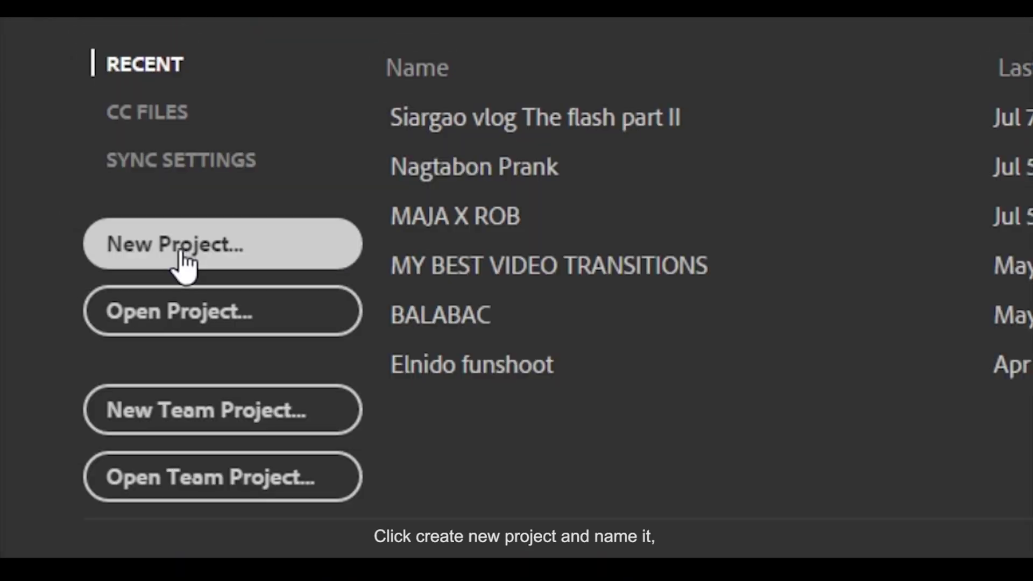
- Create project 'learn premiere pro' in Learn Adobe Premiere with CUDA GPU rendering and HDV capture
click(182, 253)
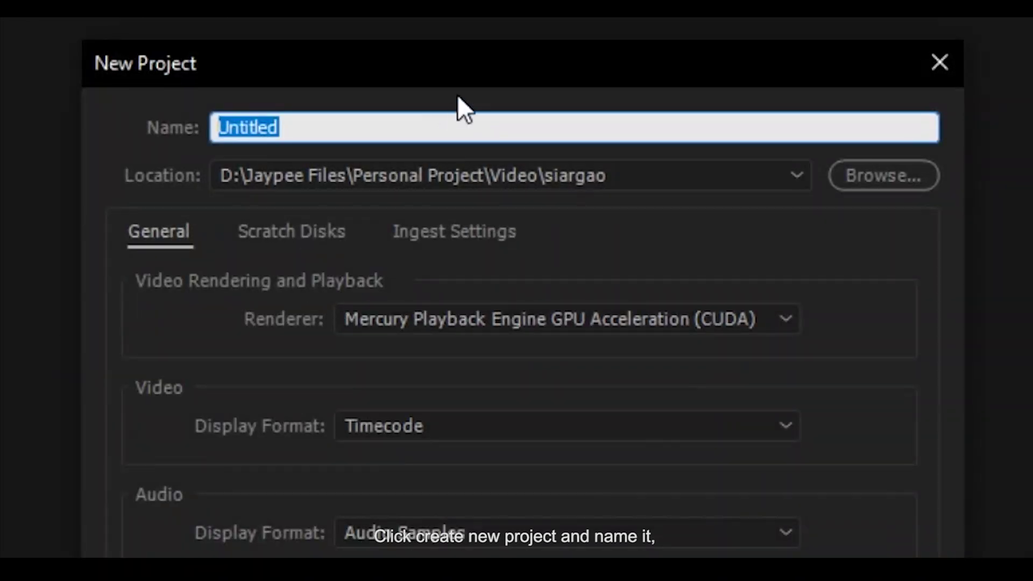
text(learn premiere )
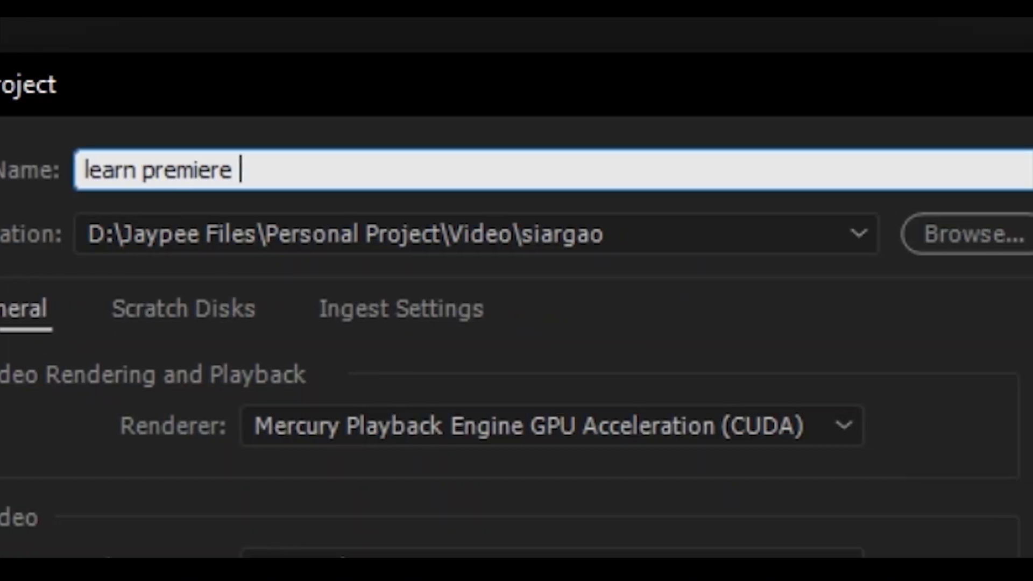
text(pro)
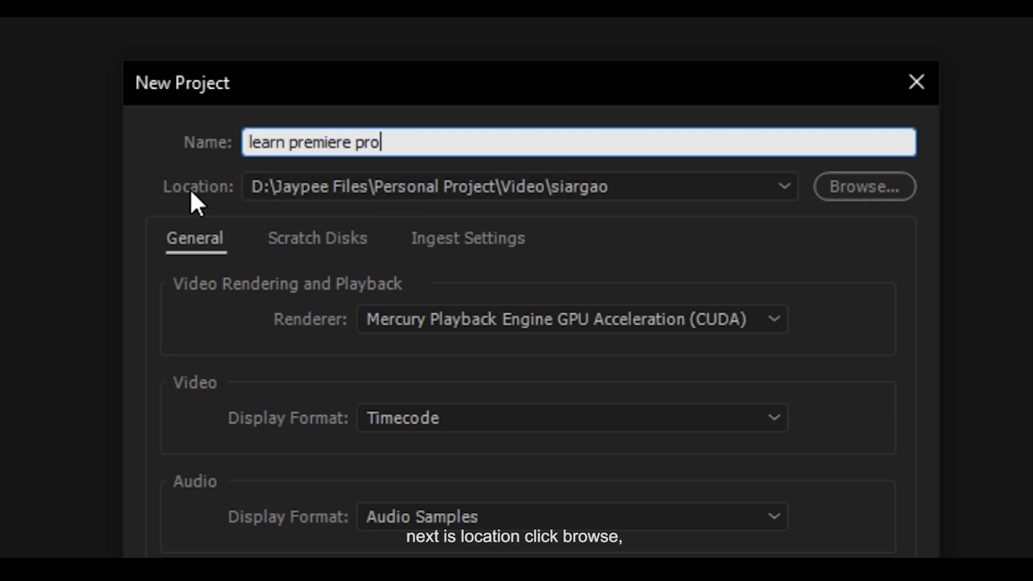
click(883, 195)
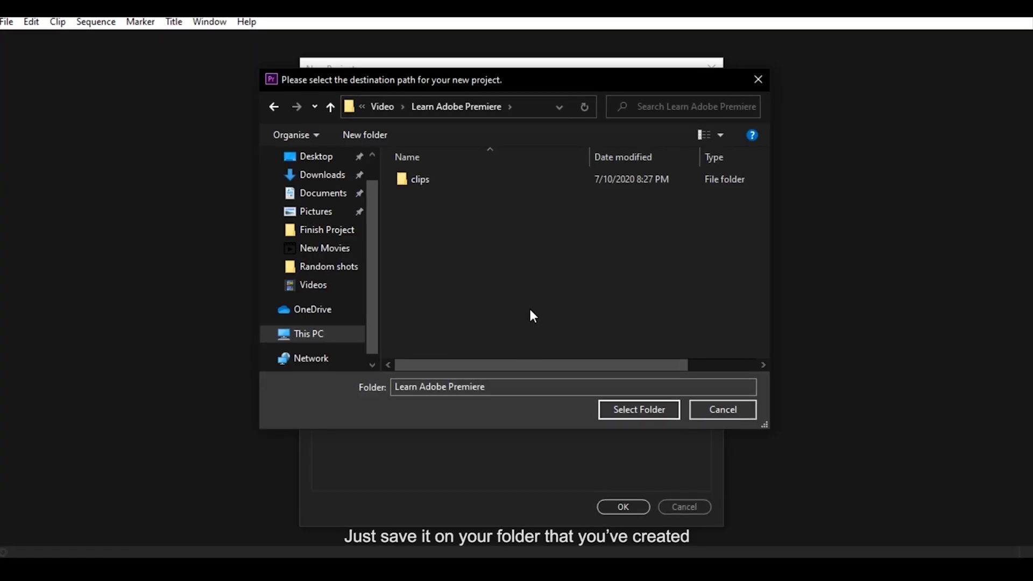
click(658, 413)
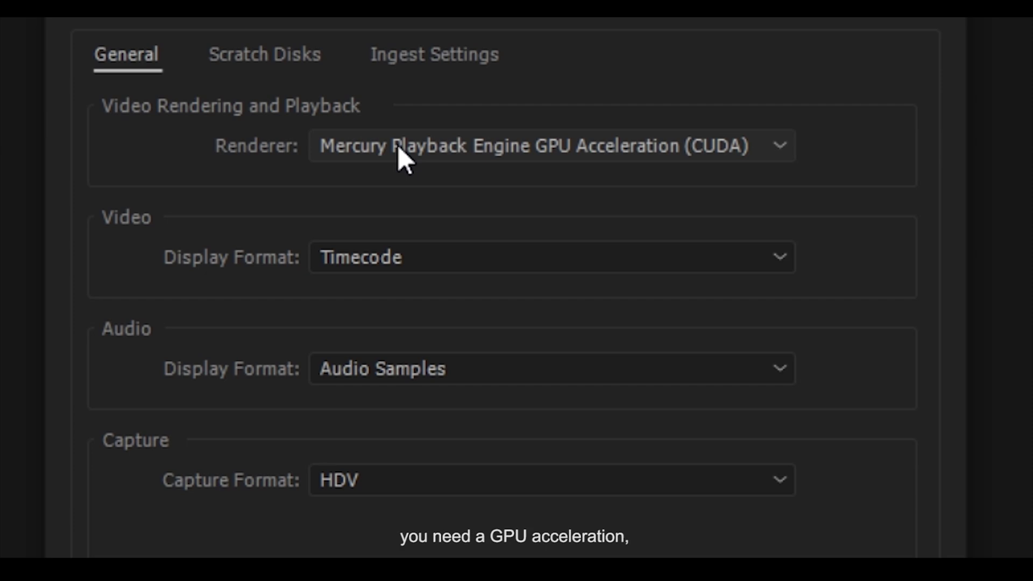
click(434, 146)
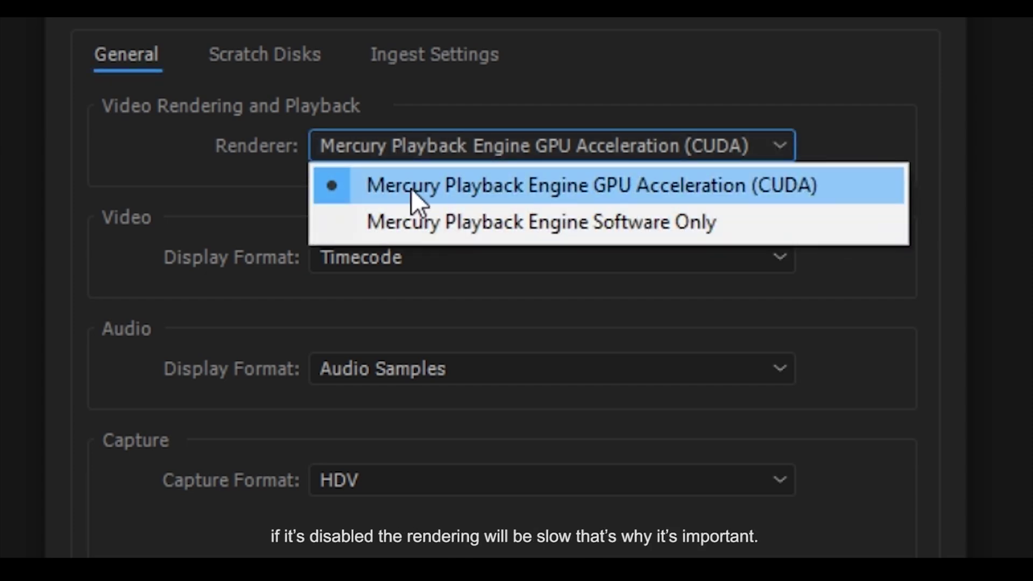
click(646, 185)
click(409, 480)
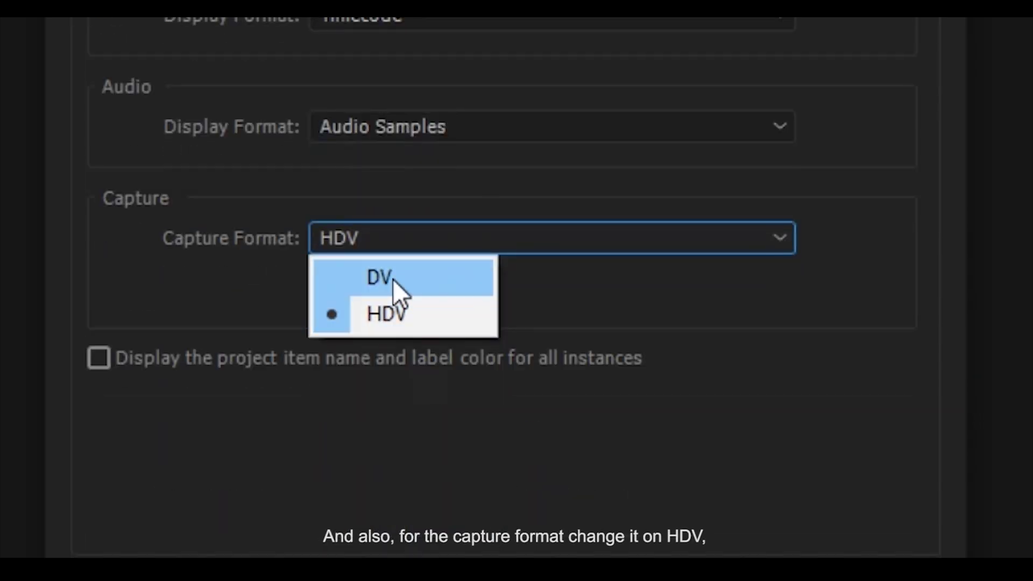
click(393, 319)
click(764, 433)
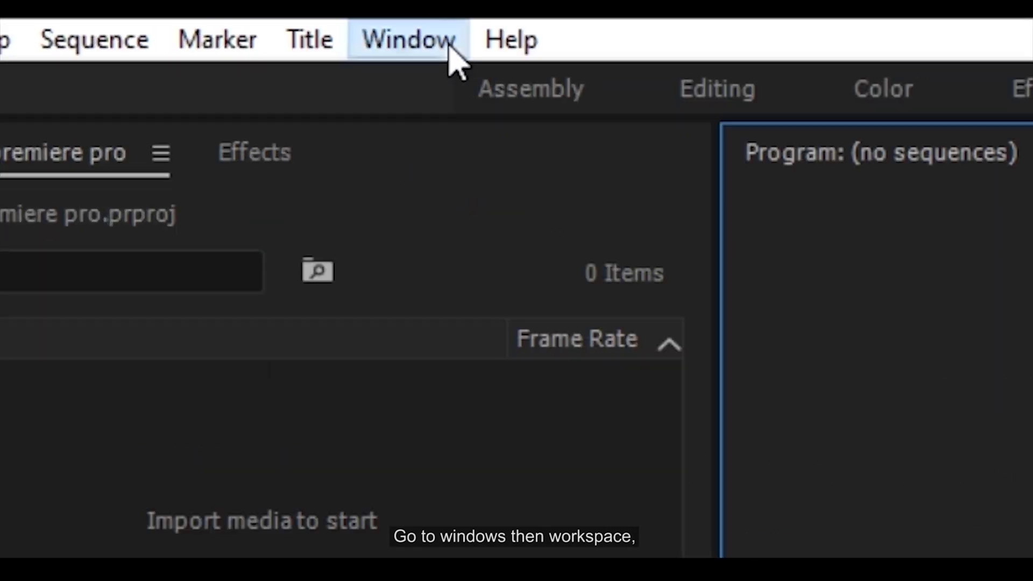
- Switch the interface to the custom JAYPEE WORKSPACE layout
click(450, 46)
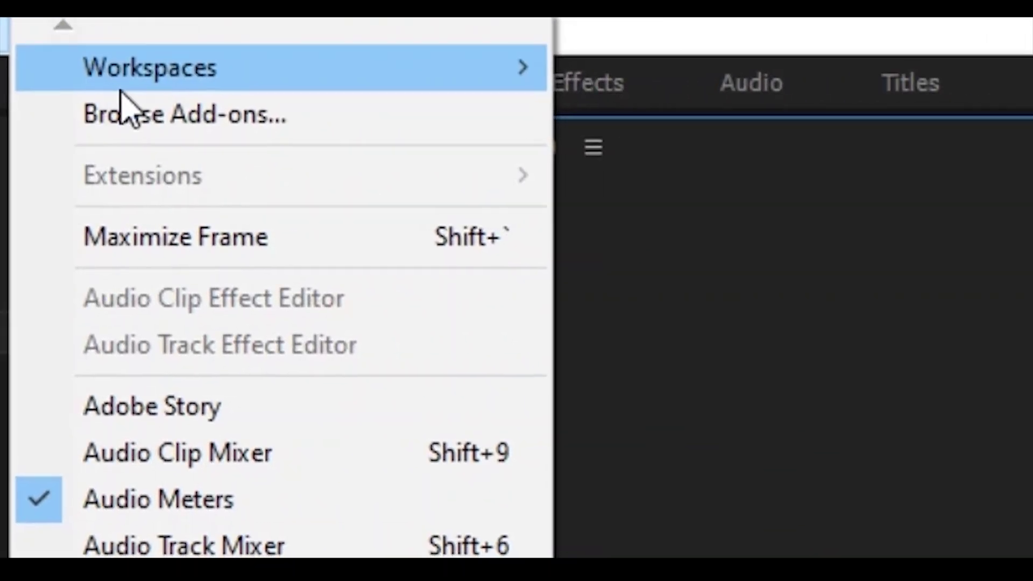
mouse_move(541, 92)
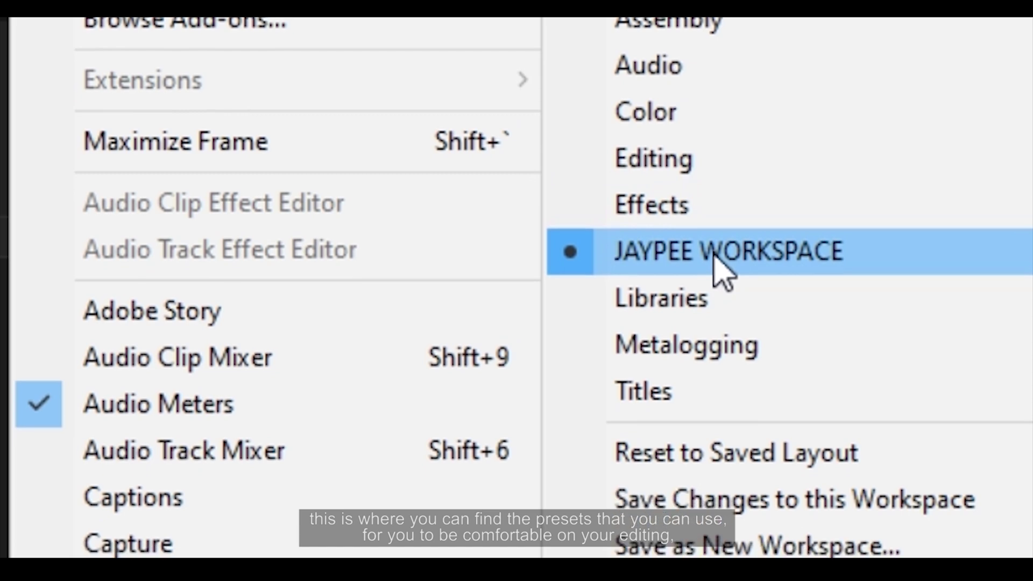
click(718, 237)
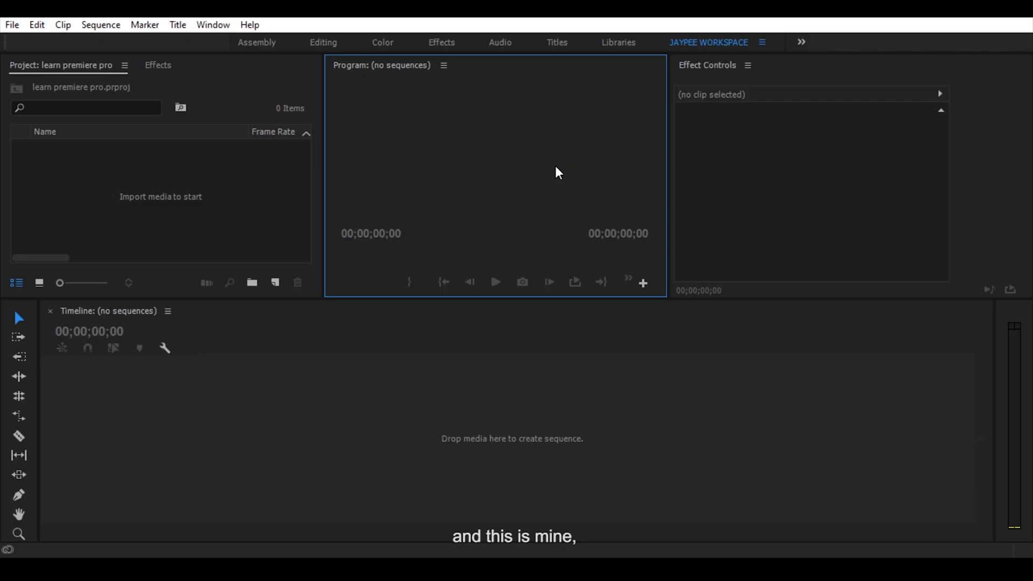
- Review the layout's Effect Controls, Program Monitor, Project and Timeline panels
click(876, 169)
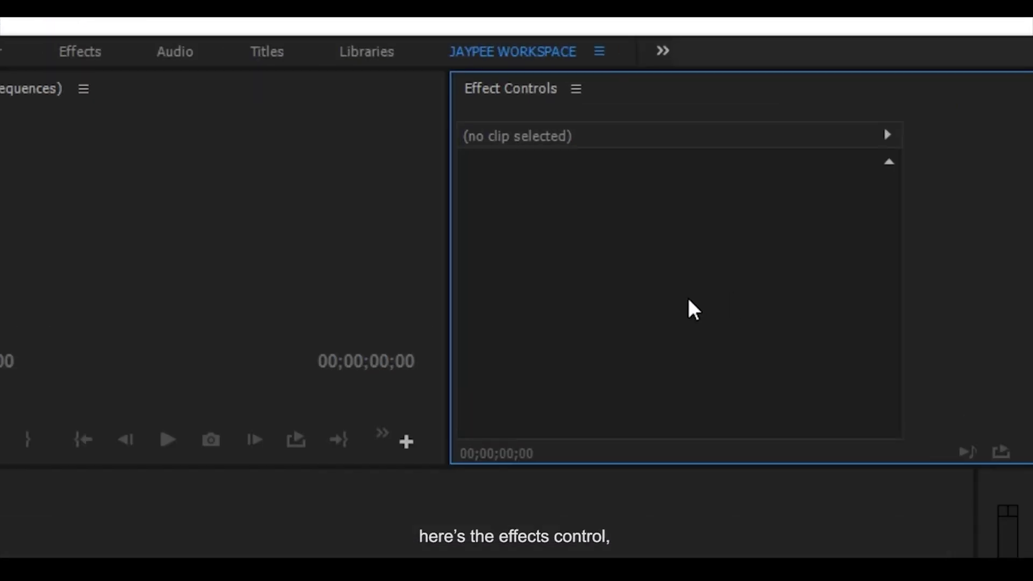
click(505, 273)
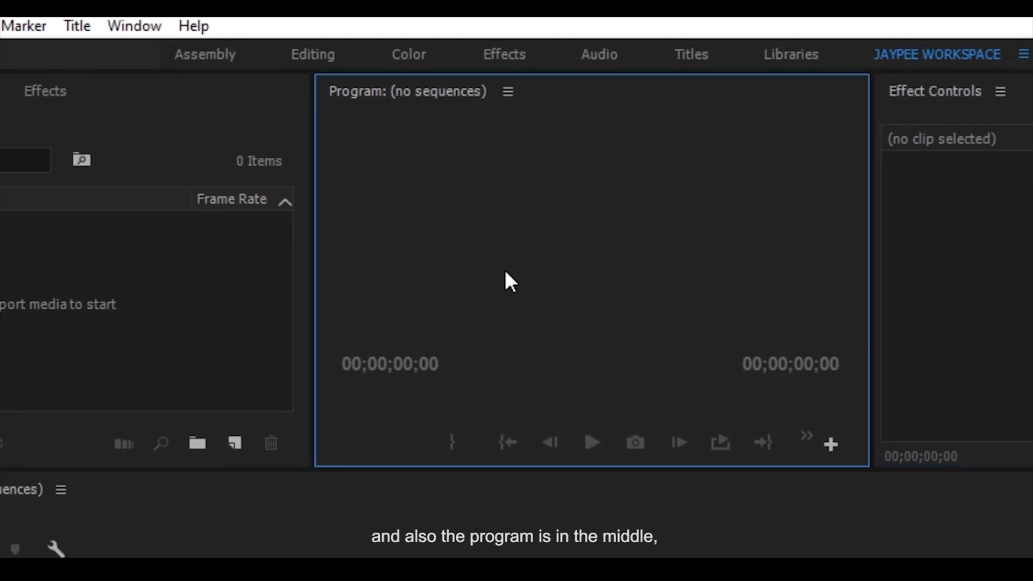
click(128, 325)
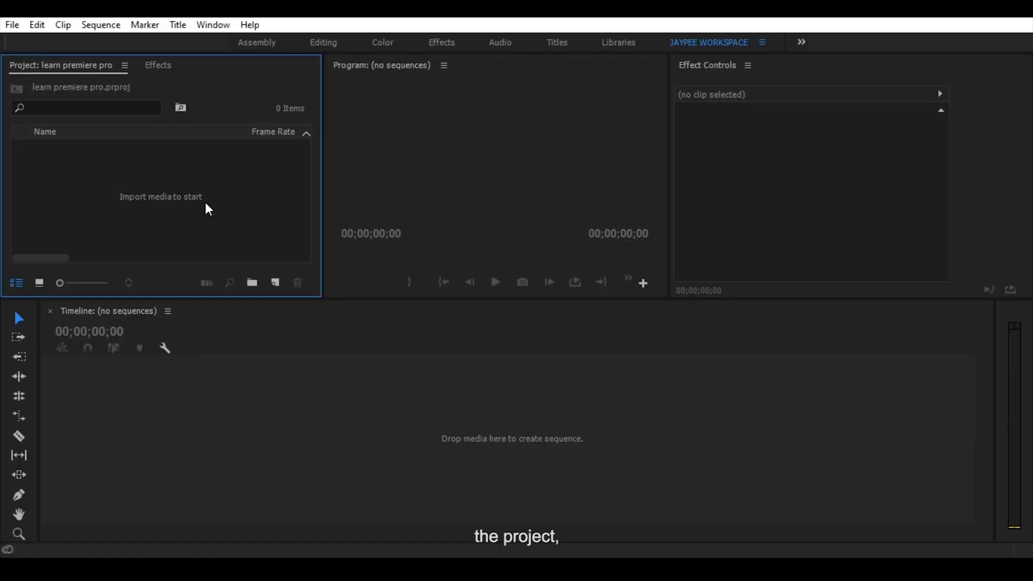
click(570, 412)
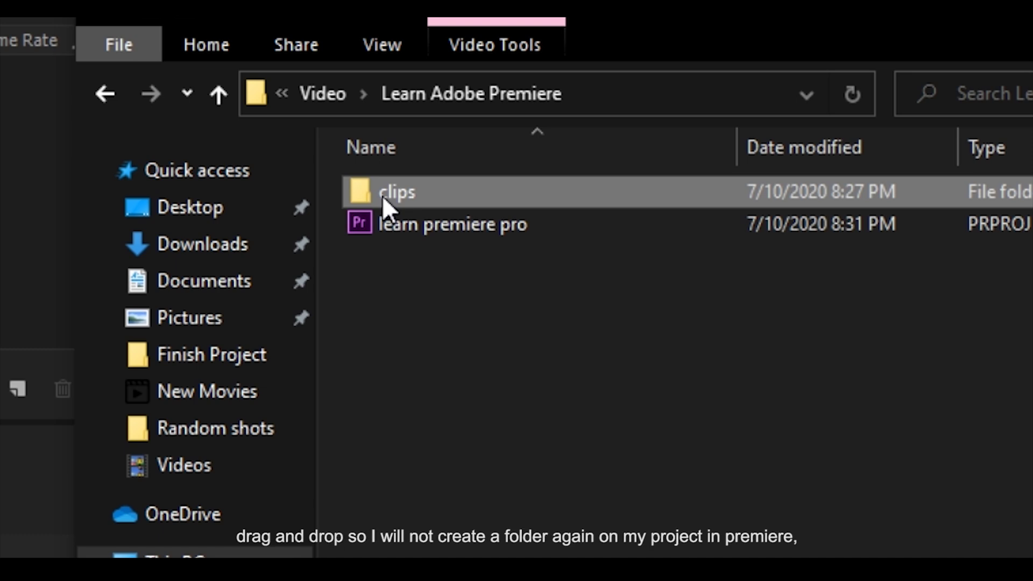
- Import the clips folder and look over its shots from C0008 to C0019
drag(458, 207, 205, 237)
drag(404, 372, 404, 374)
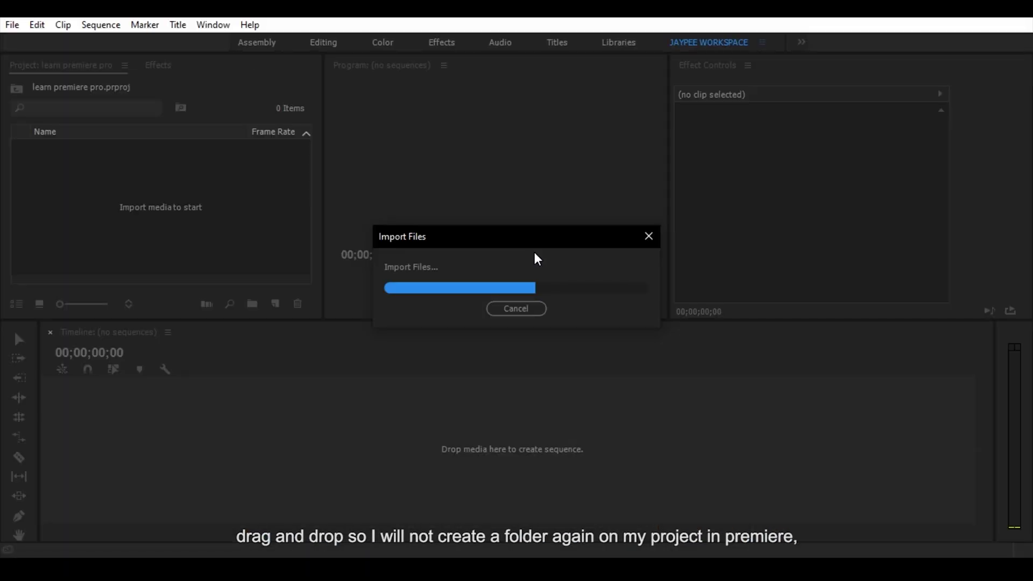
click(82, 152)
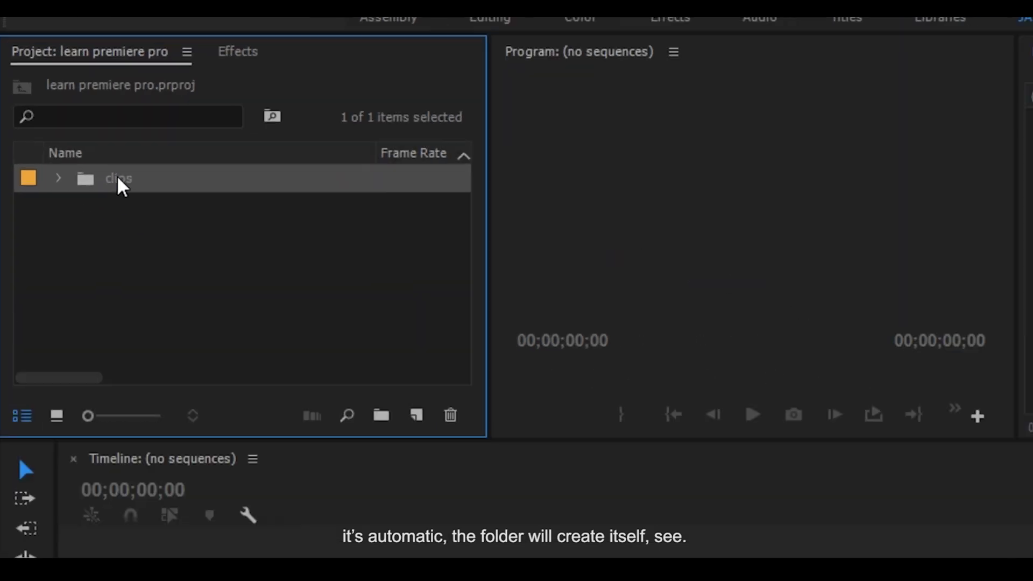
click(58, 178)
click(138, 205)
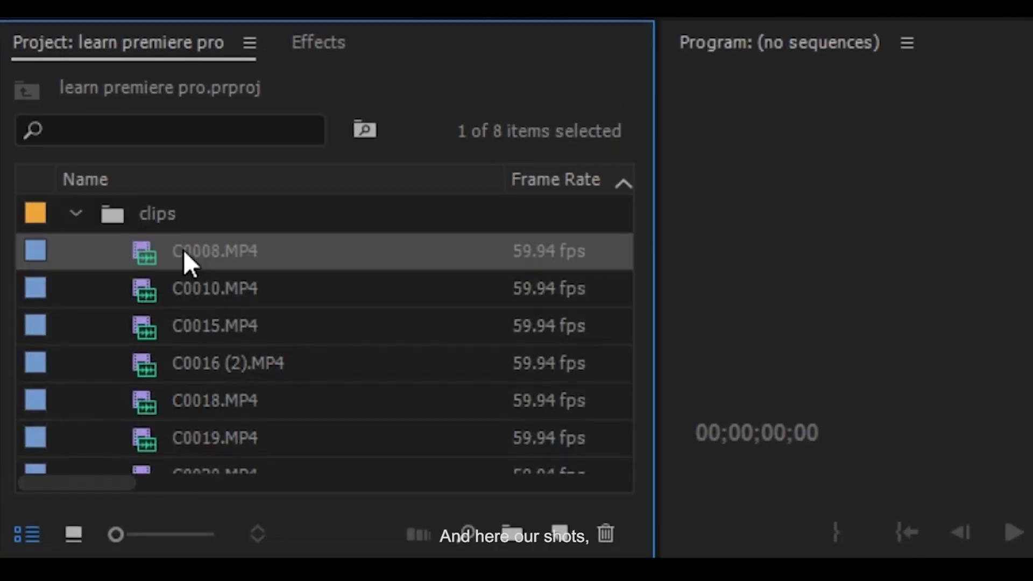
click(202, 288)
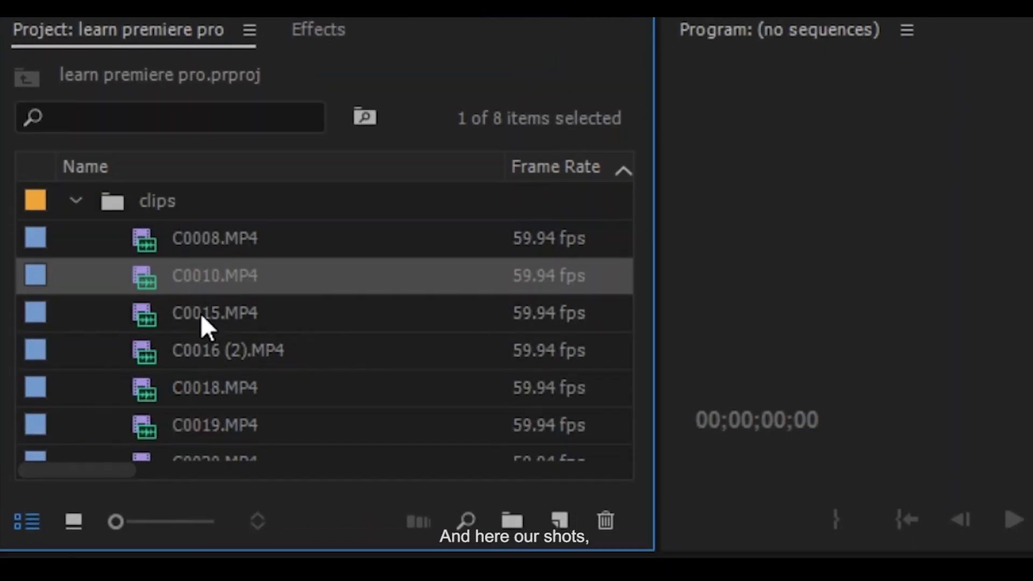
click(202, 326)
click(204, 363)
click(203, 401)
click(203, 438)
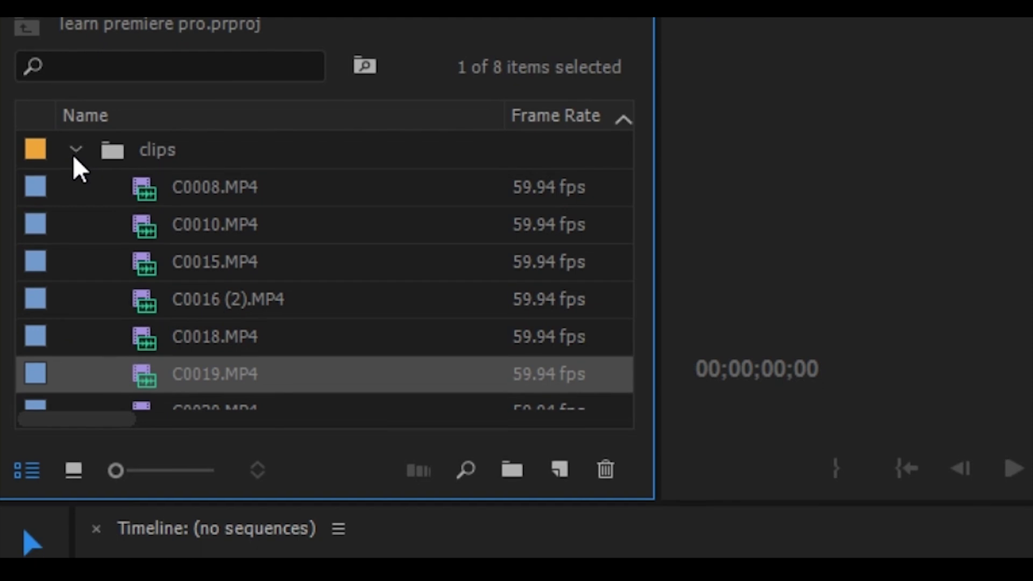
click(75, 162)
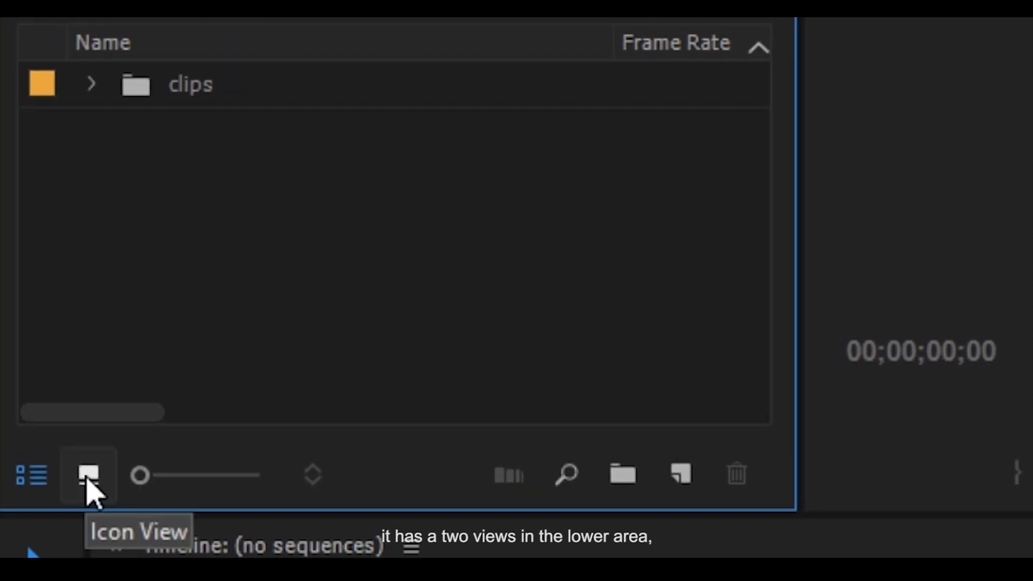
- Switch the Project panel between Icon View and List View and resize the item icons
click(89, 475)
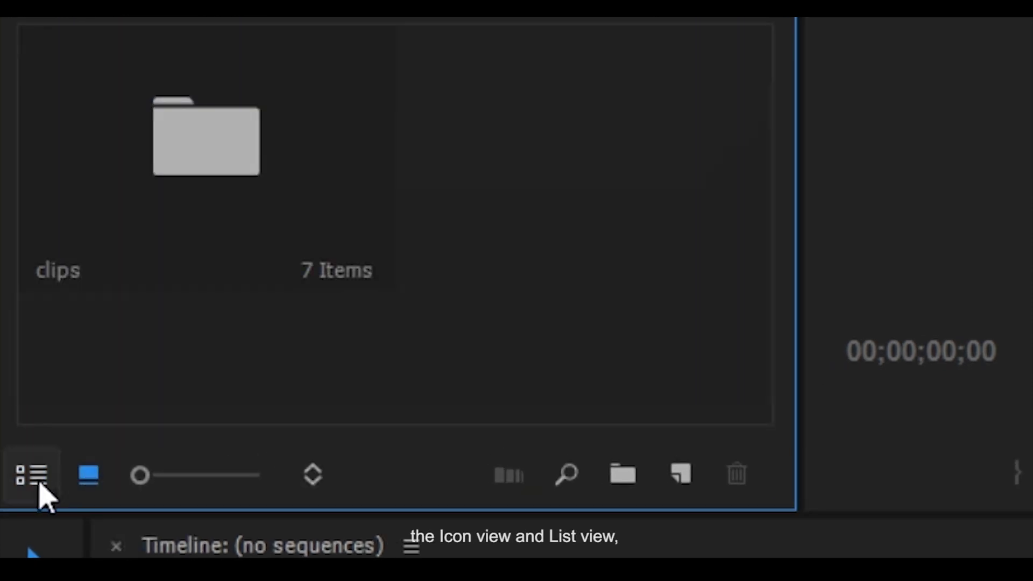
click(38, 484)
click(78, 483)
key(ctrl+Page_Up)
drag(139, 475, 100, 476)
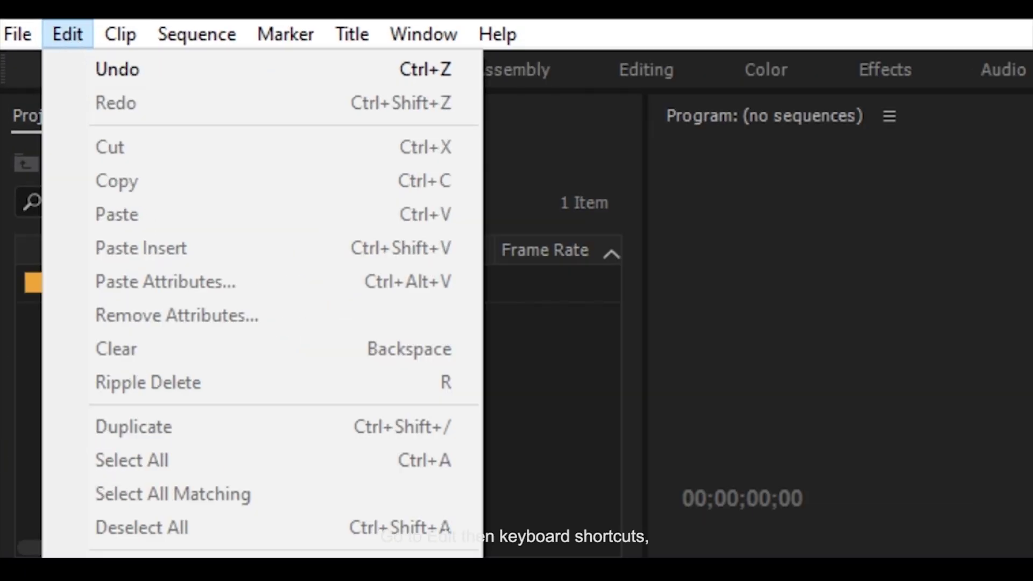
click(212, 476)
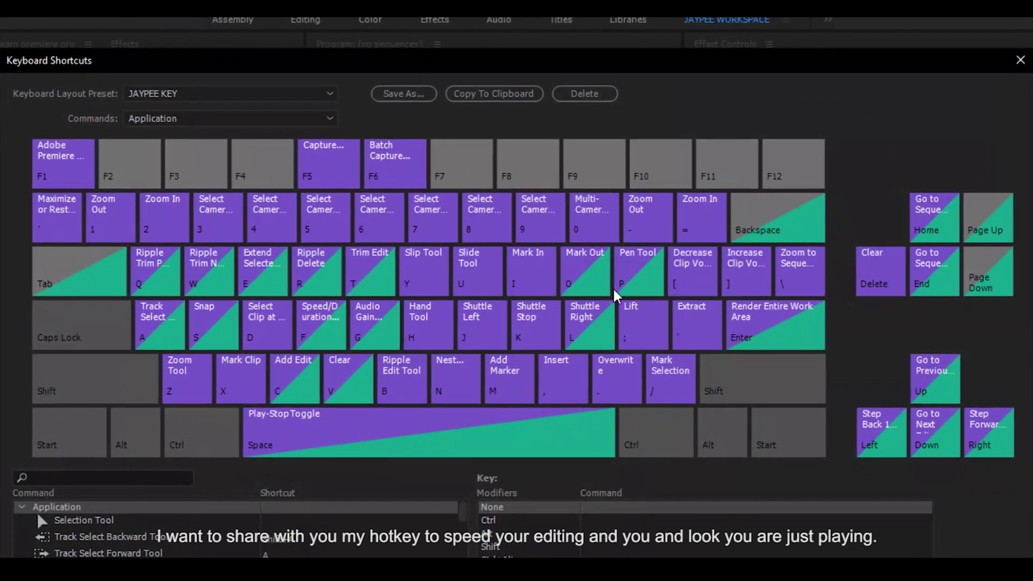
click(105, 476)
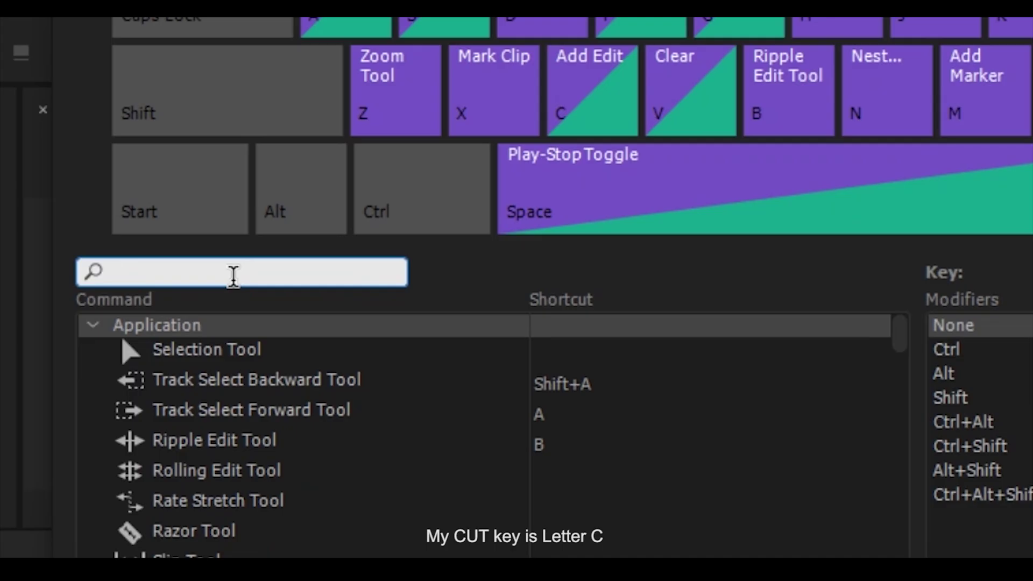
text(add ed)
click(539, 380)
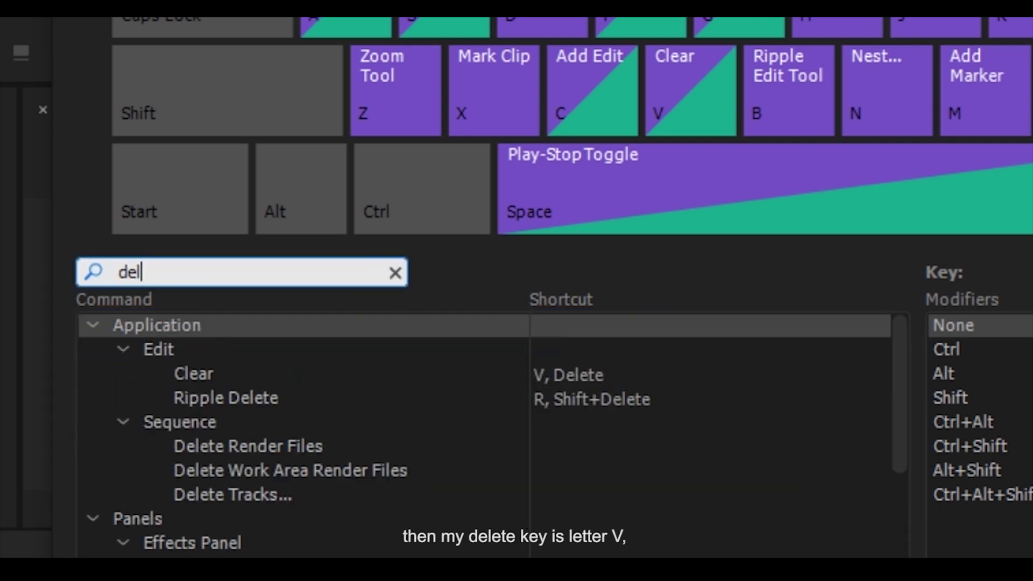
text(ete)
click(548, 373)
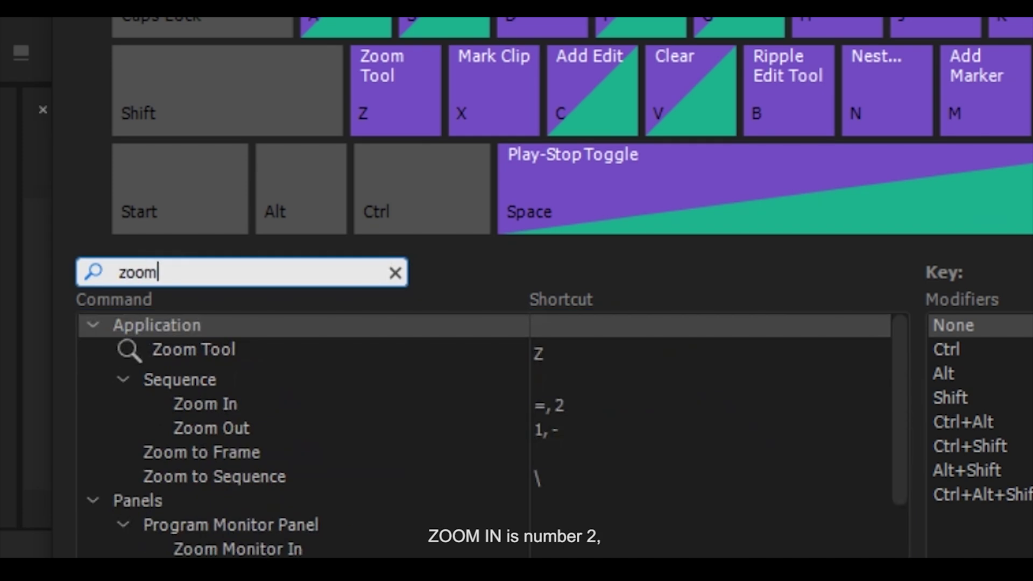
click(221, 401)
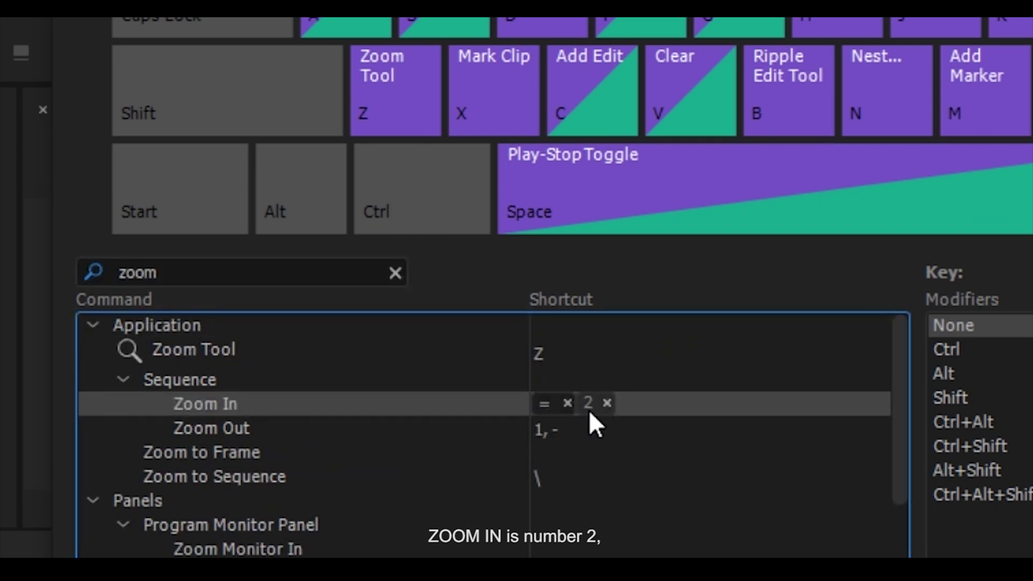
click(243, 426)
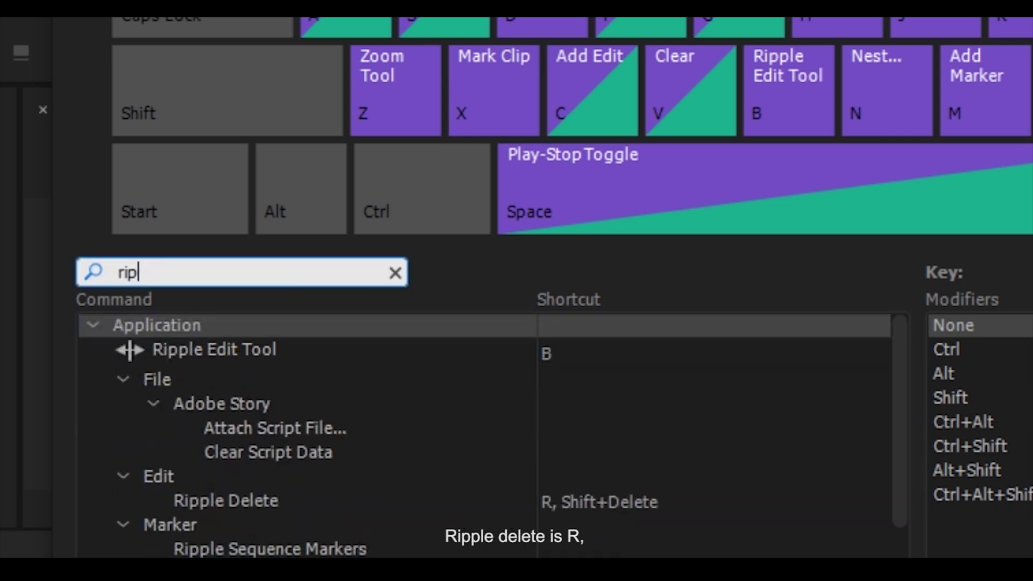
click(553, 502)
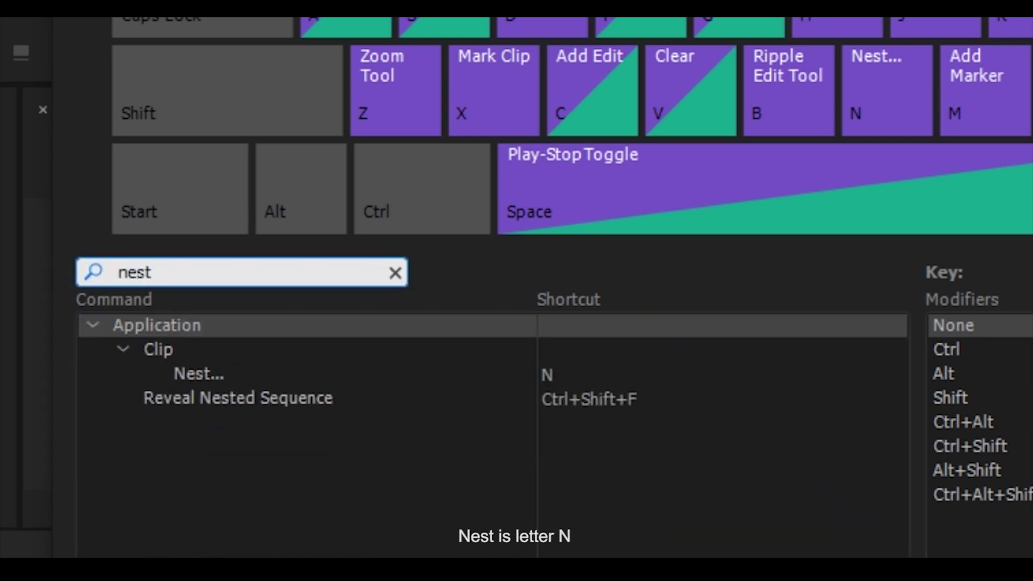
click(220, 377)
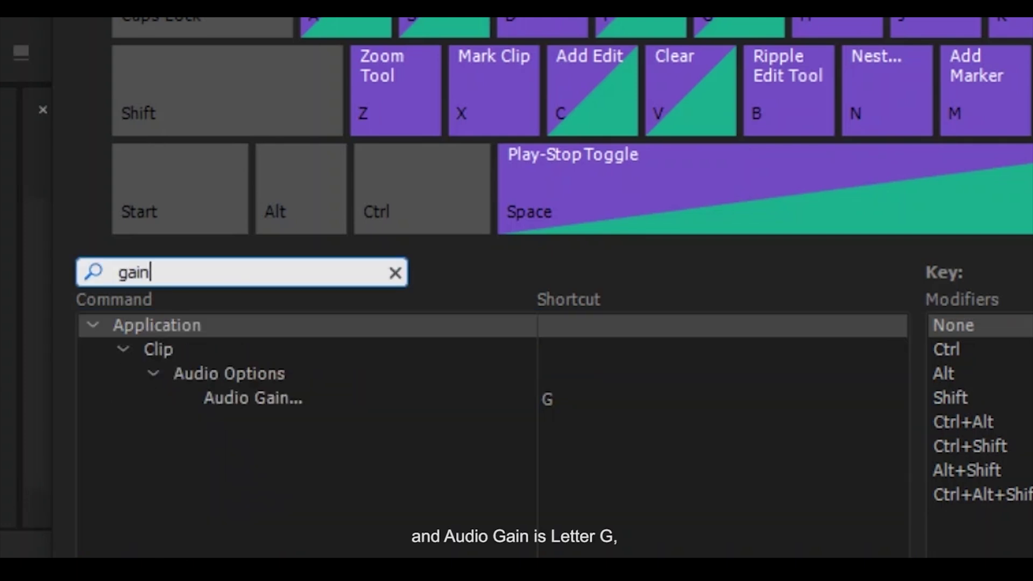
click(273, 398)
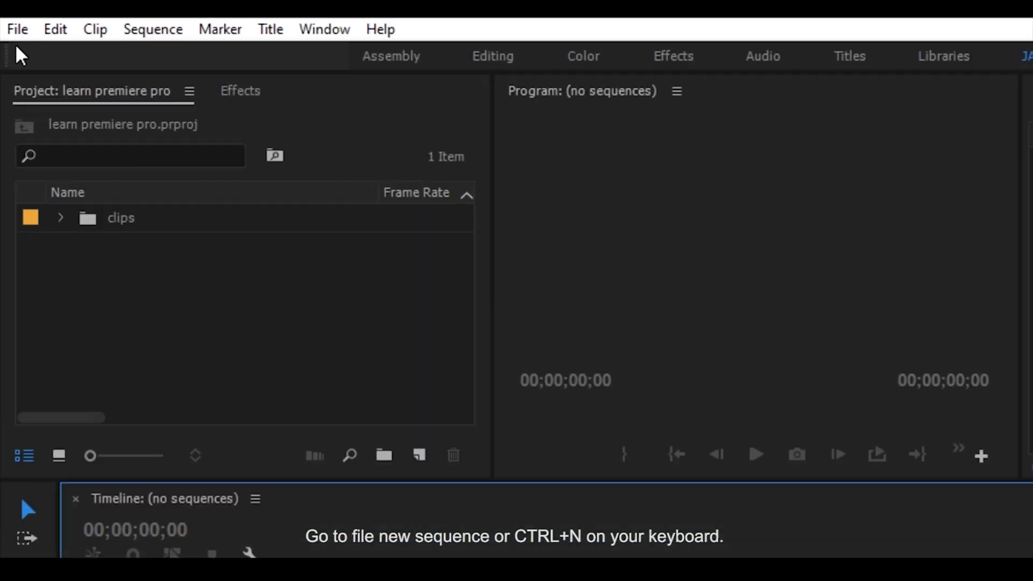
- Create a new sequence from the Digital SLR > 1080p > DSLR 1080p24 preset
click(16, 28)
mouse_move(136, 55)
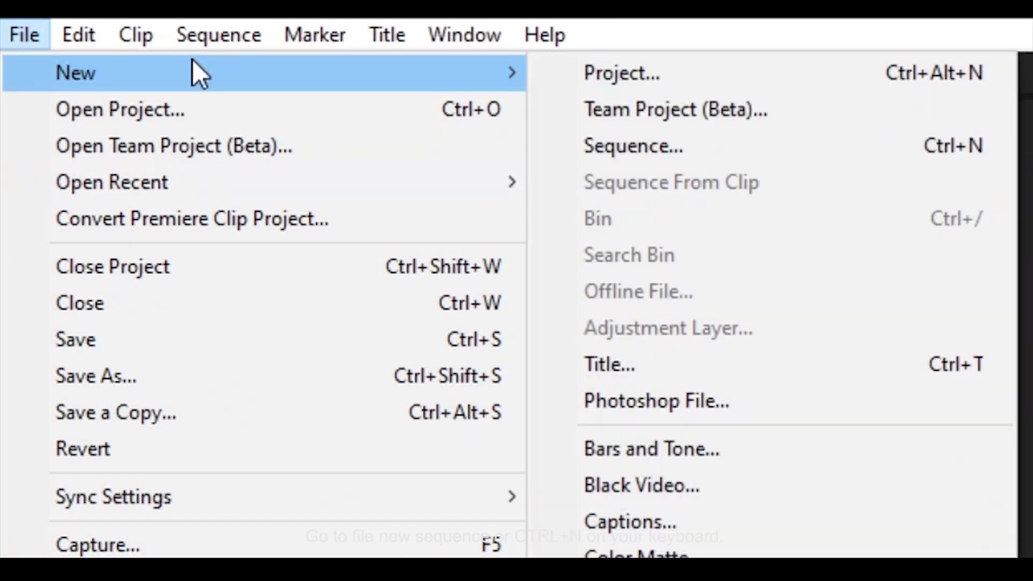
click(935, 156)
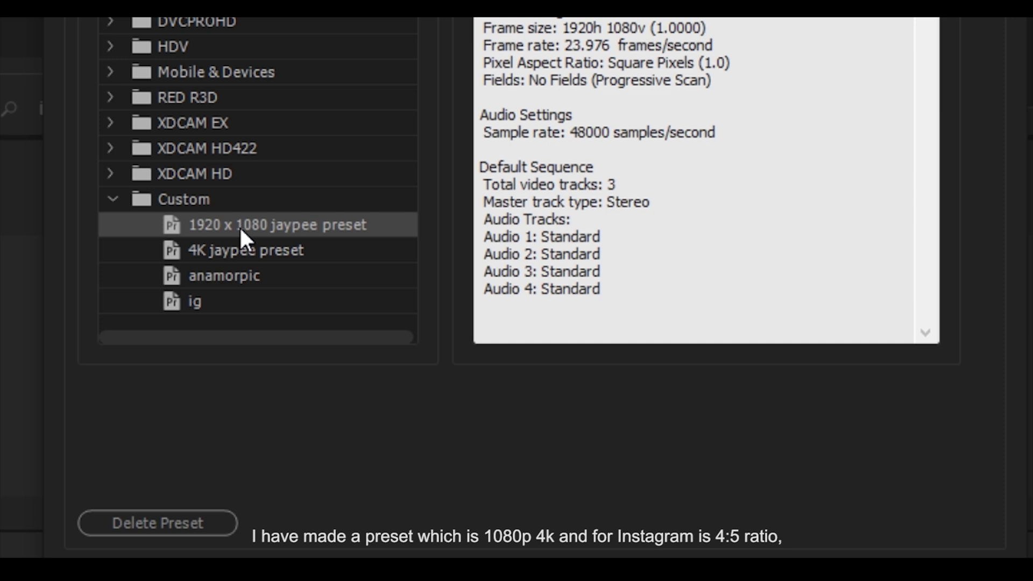
click(231, 252)
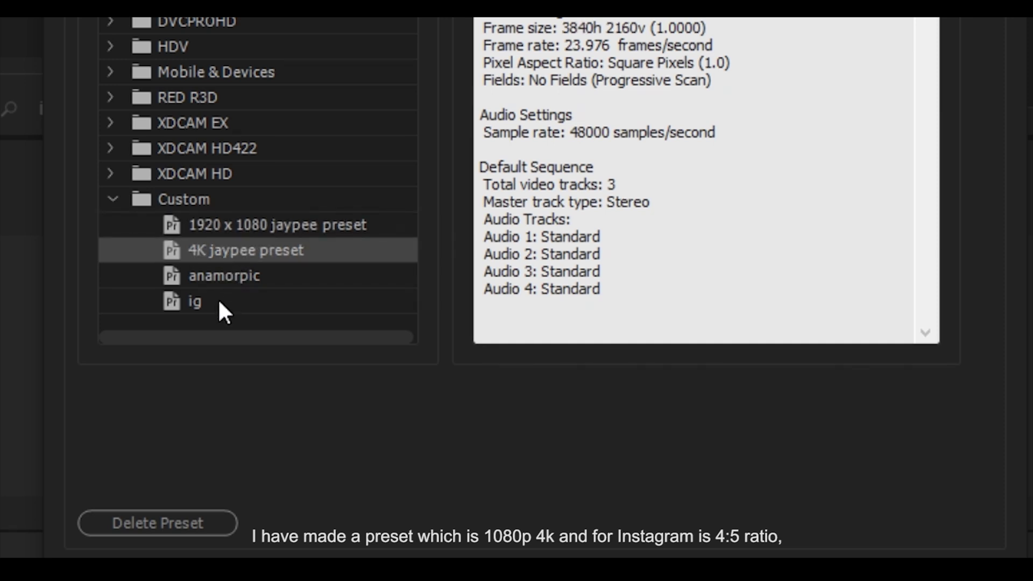
click(189, 305)
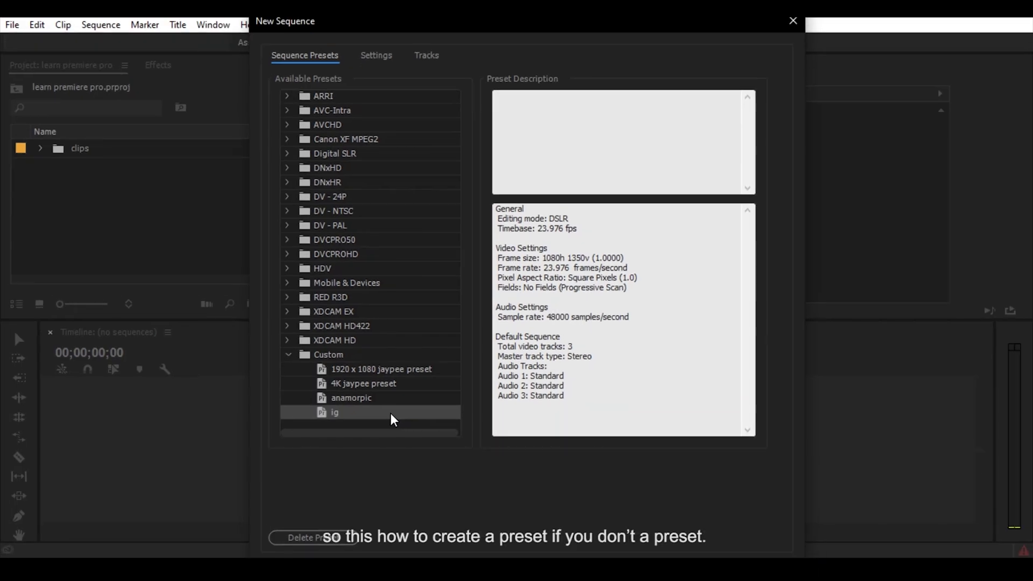
click(320, 153)
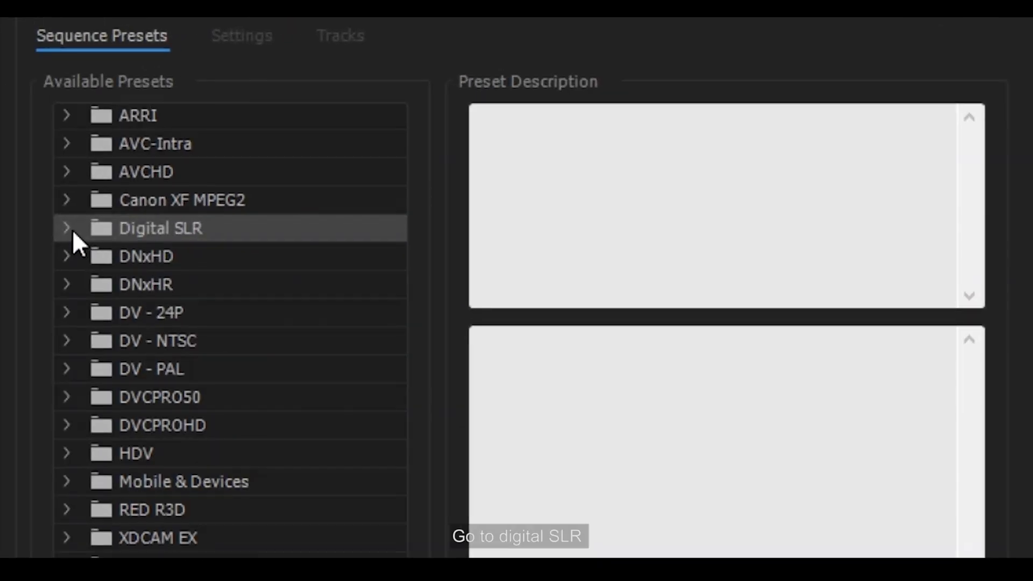
click(68, 228)
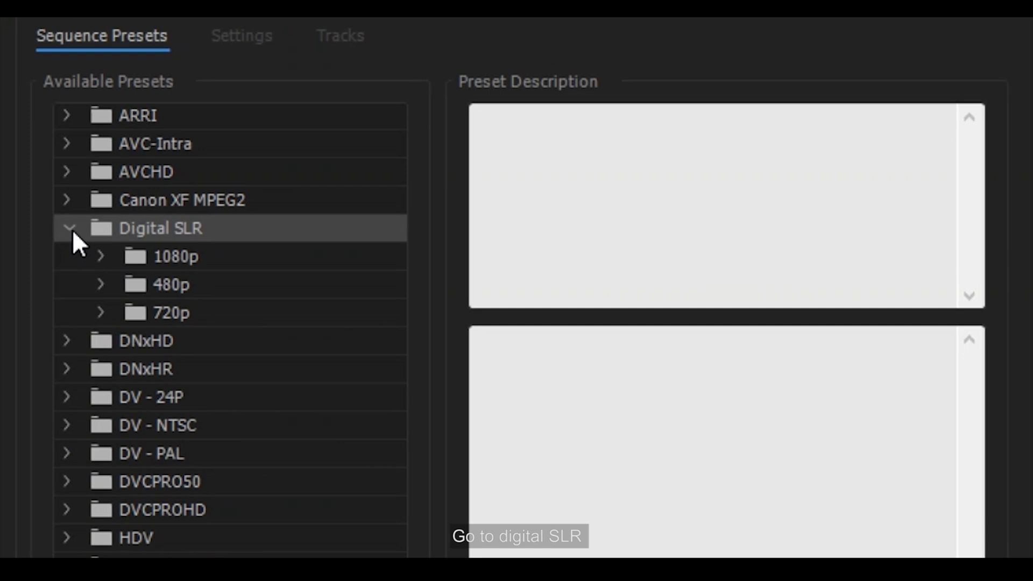
click(167, 256)
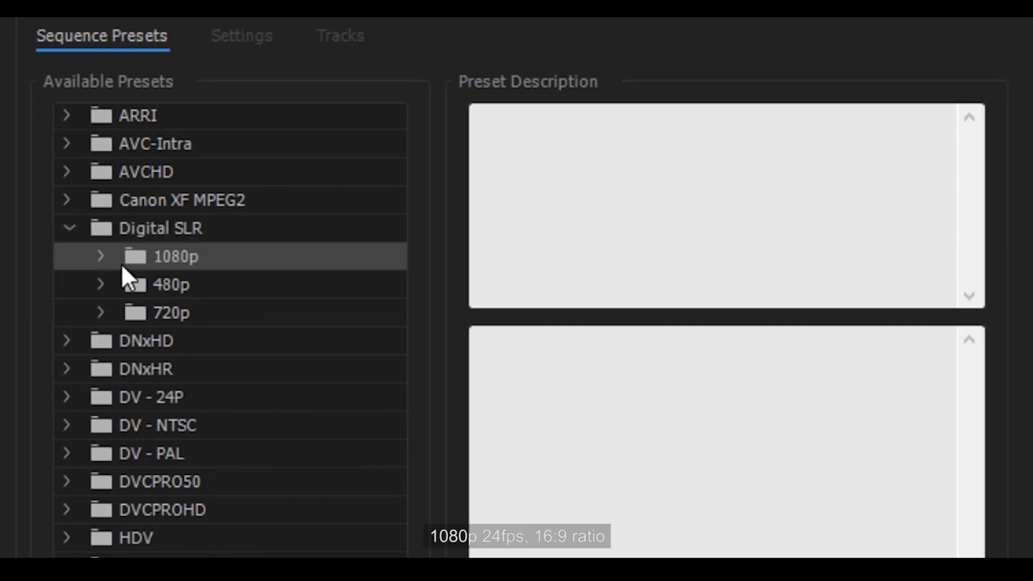
click(98, 262)
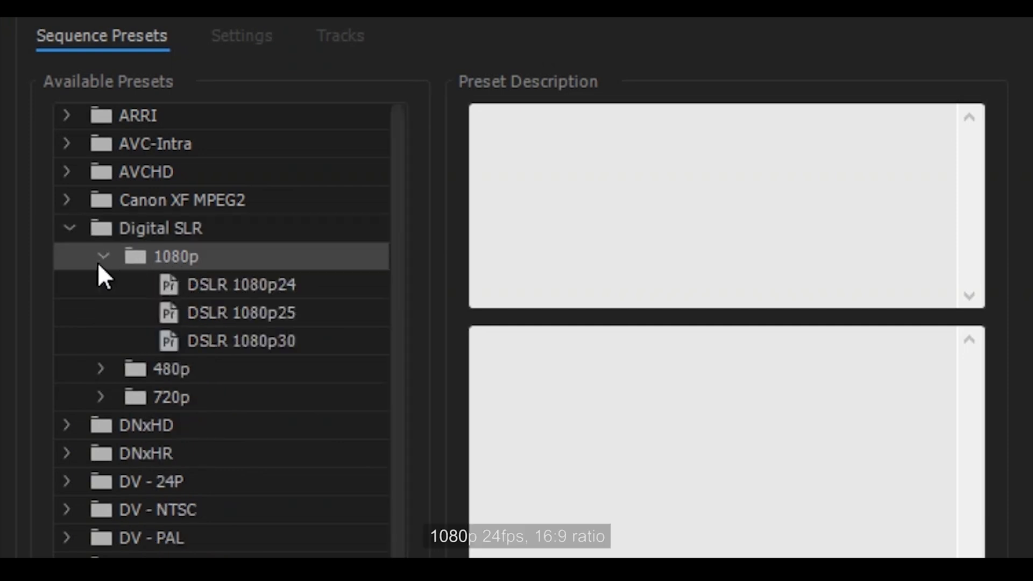
click(234, 284)
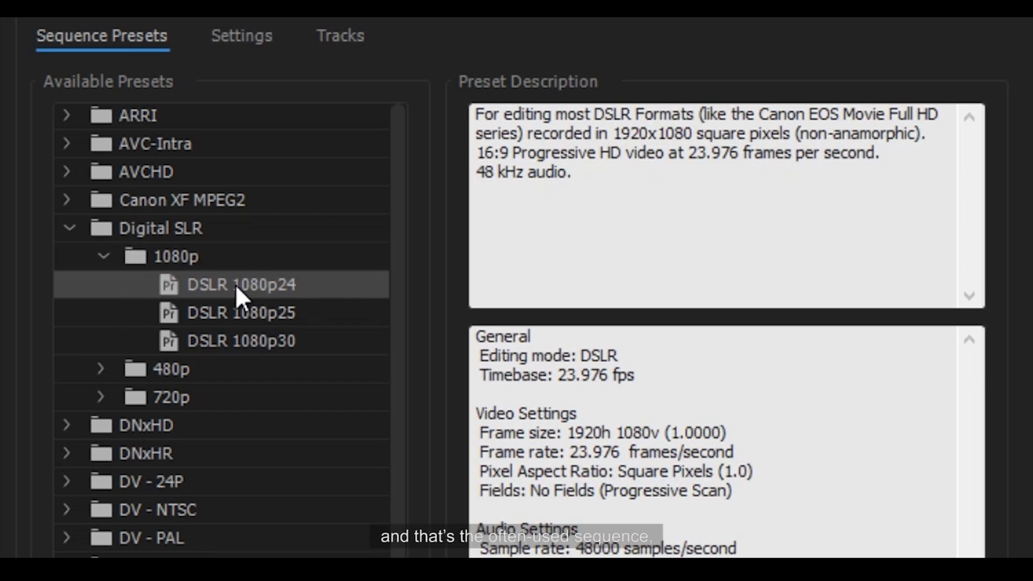
key(Return)
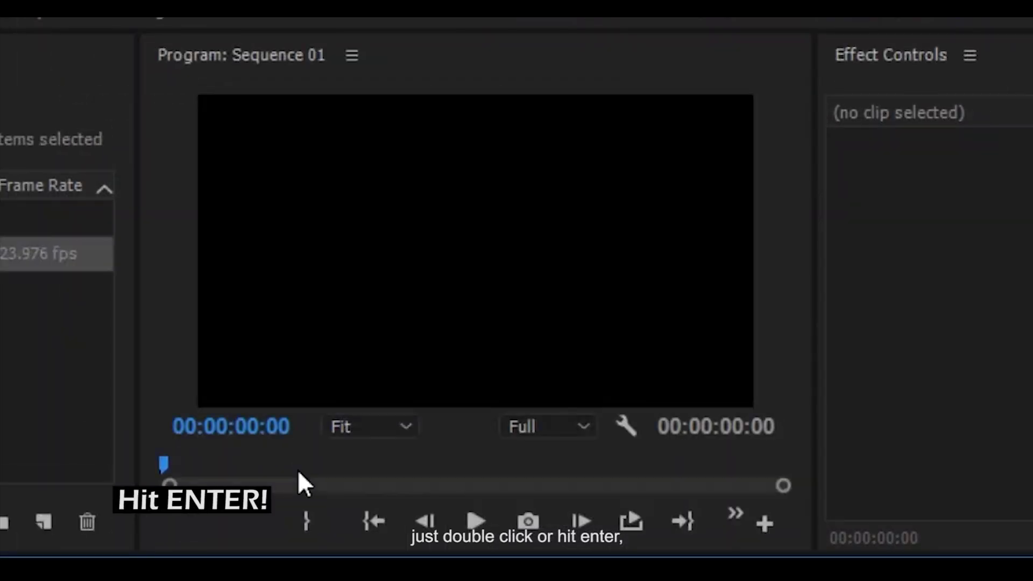
- Rename the new sequence to 'learn adobe premiere'
key(Return)
text(learn adobe premiere)
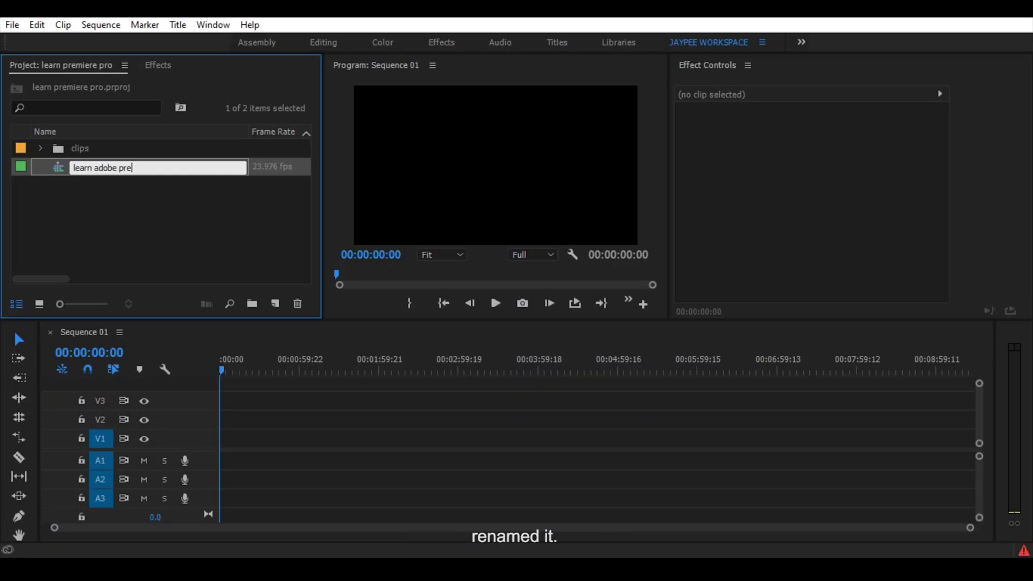
click(127, 221)
drag(252, 371, 289, 373)
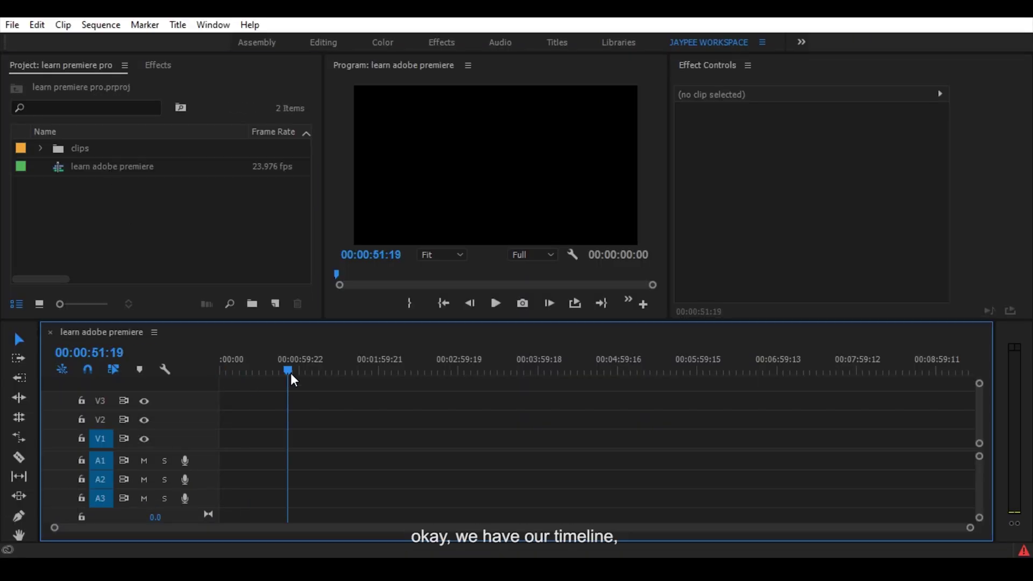
- Drop the clips folder's footage onto V1, keeping the sequence's existing settings
drag(58, 149, 268, 432)
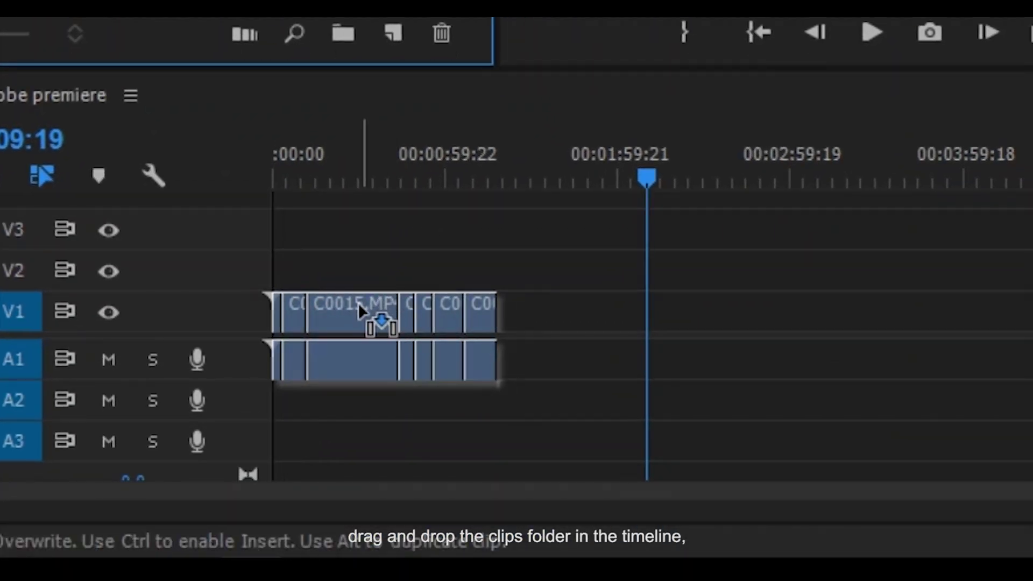
drag(359, 303, 361, 307)
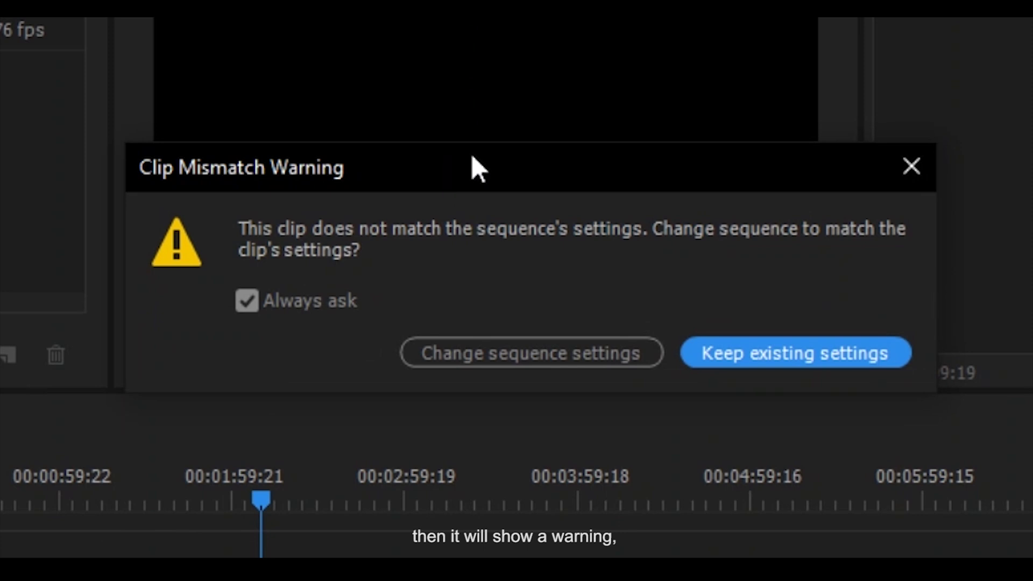
drag(473, 165, 433, 215)
click(719, 402)
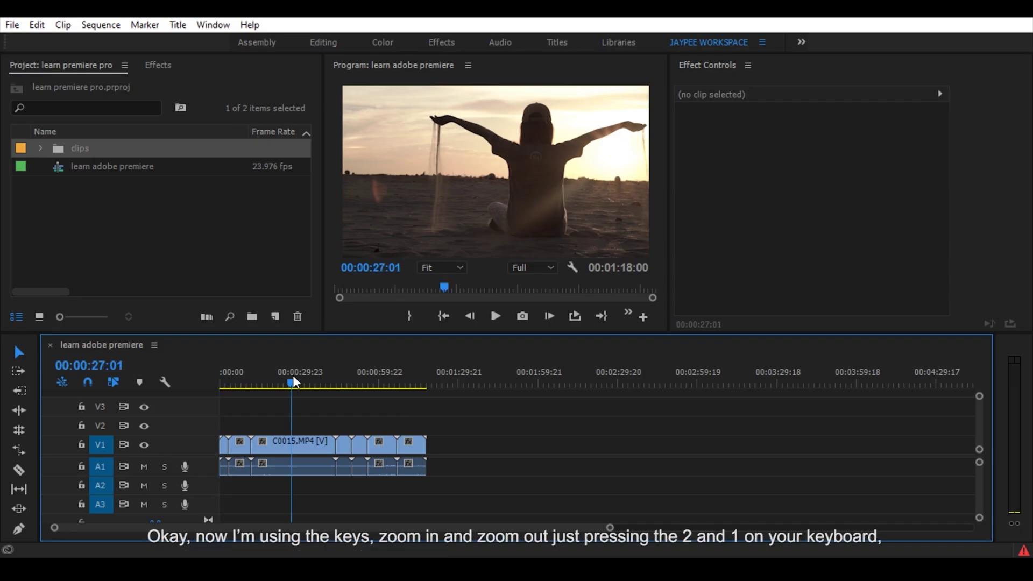
- Zoom the timeline in and out to fit all the clips, then select them all
key(equal)
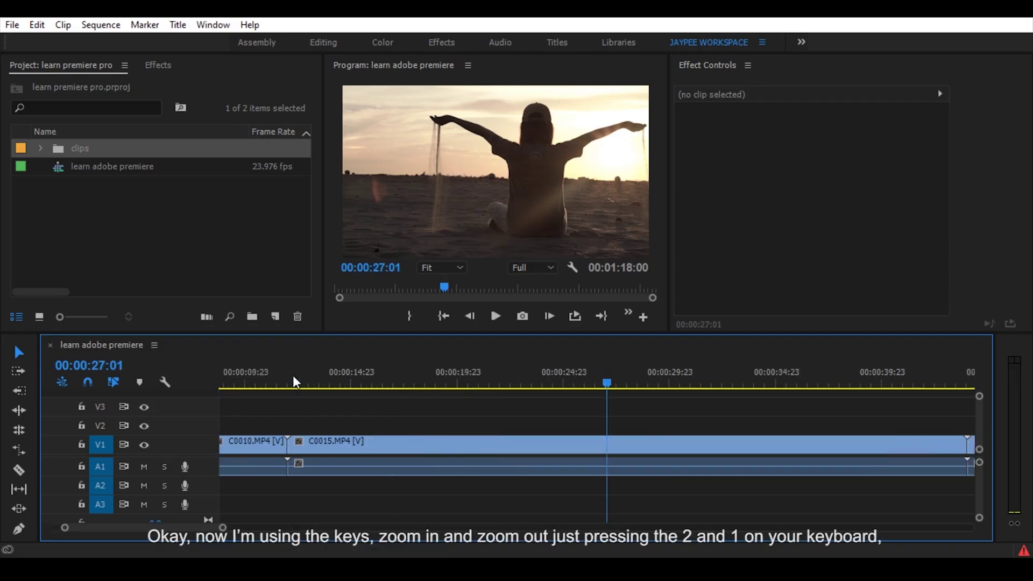
key(minus)
key(minus)
key(2)
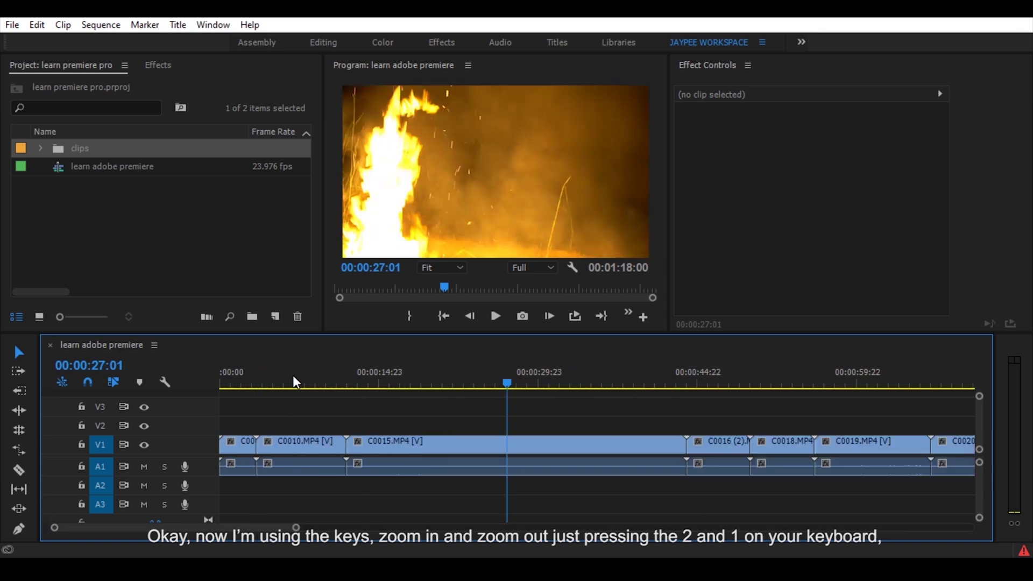
key(2)
key(1)
key(1)
key(2)
key(2)
key(1)
key(1)
key(1)
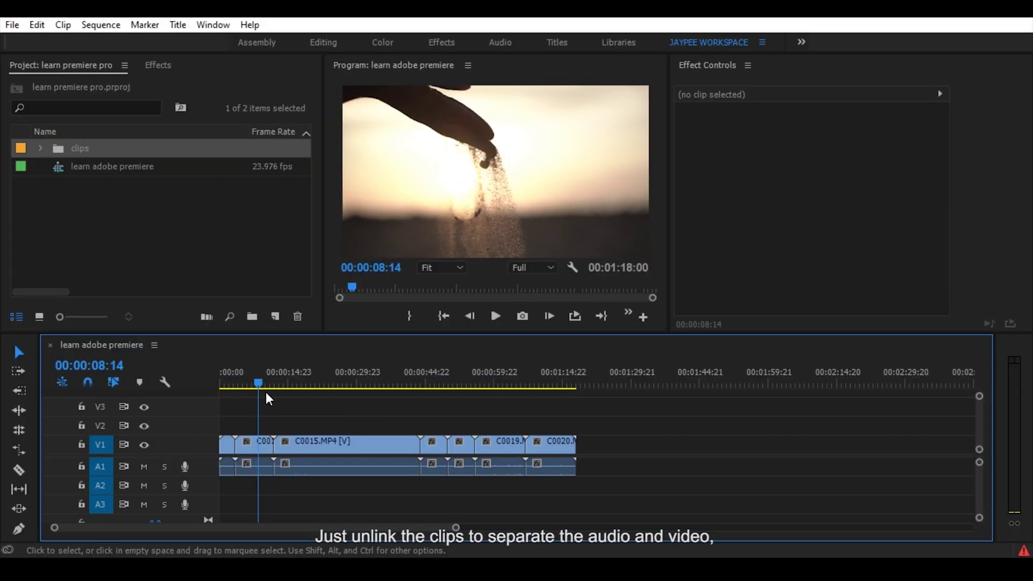
drag(617, 494, 218, 412)
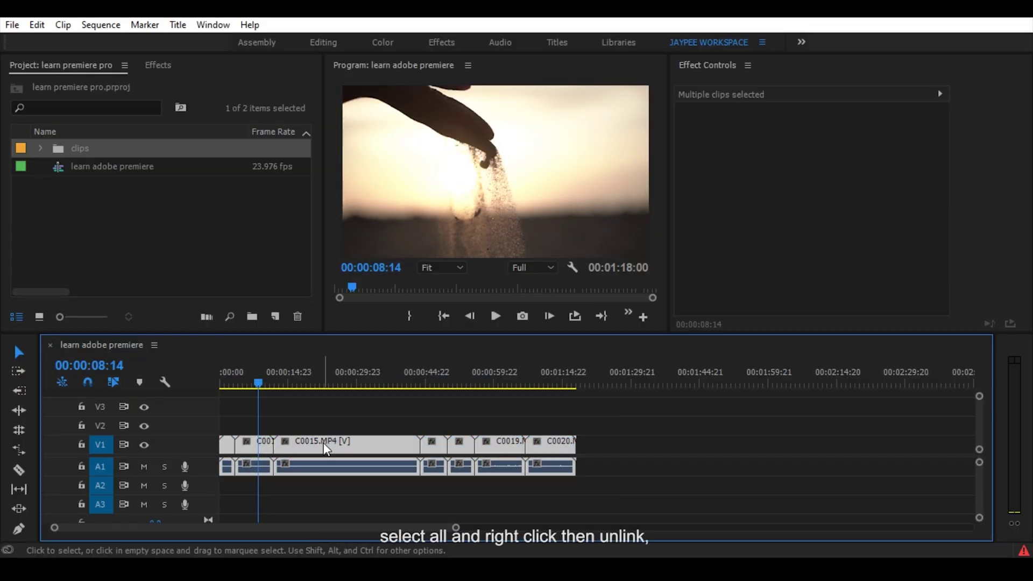
- Unlink the clips' audio from their video and delete all the A1 audio clips
right_click(326, 449)
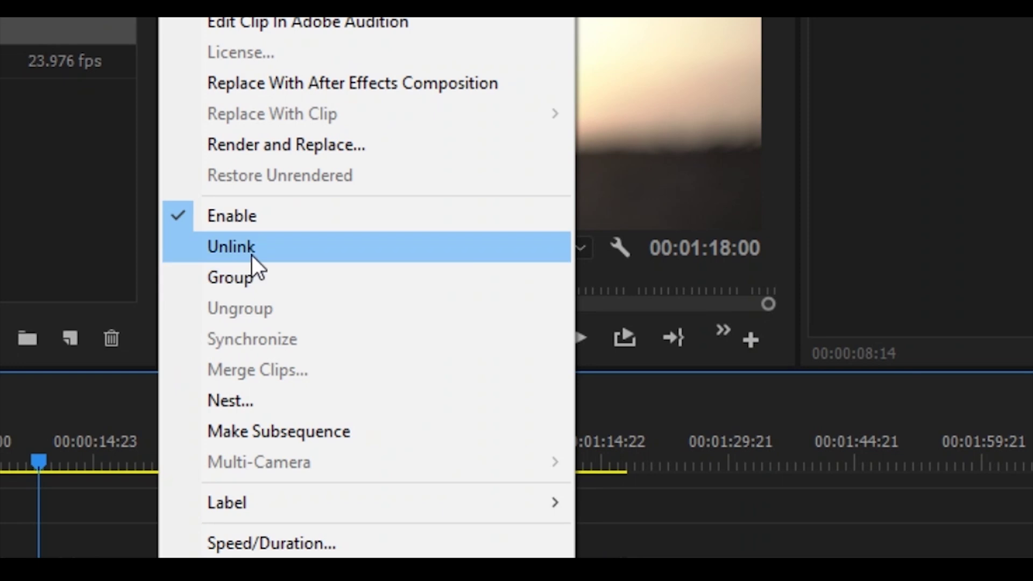
click(371, 268)
drag(619, 505, 220, 460)
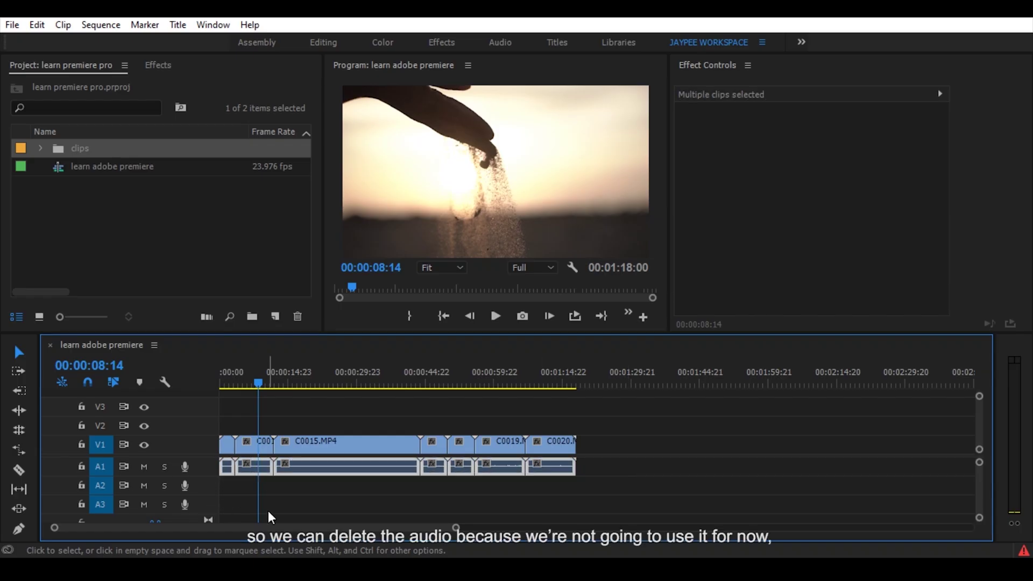
key(Delete)
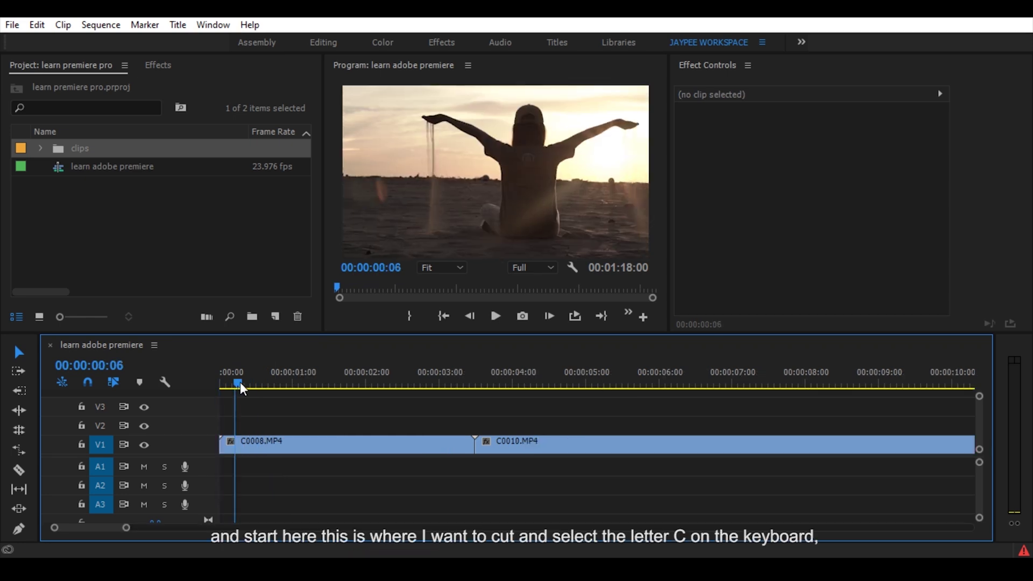
- Cut and delete the unwanted opening and middle pieces of C0008
drag(233, 381, 269, 390)
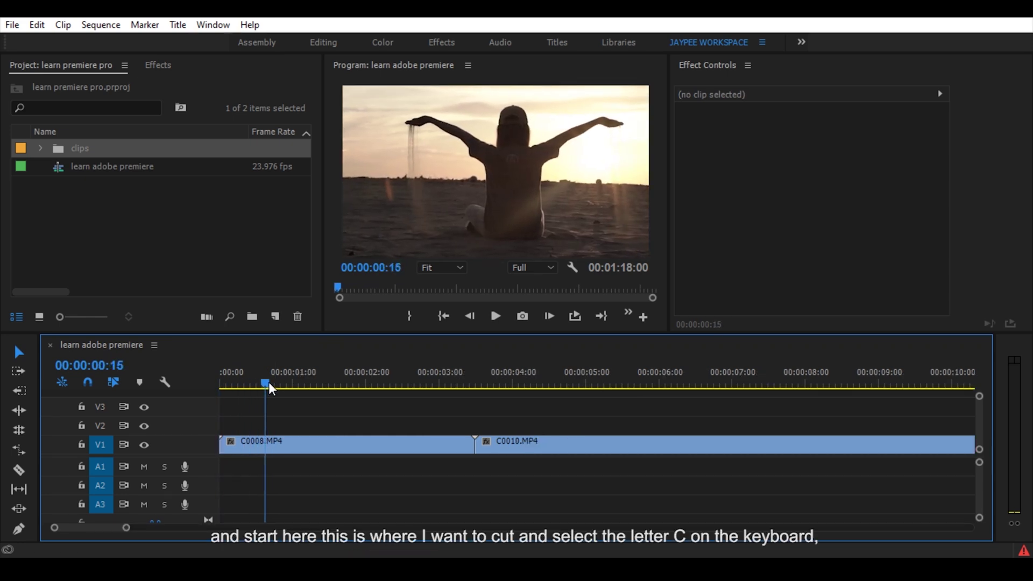
click(322, 437)
key(ctrl+k)
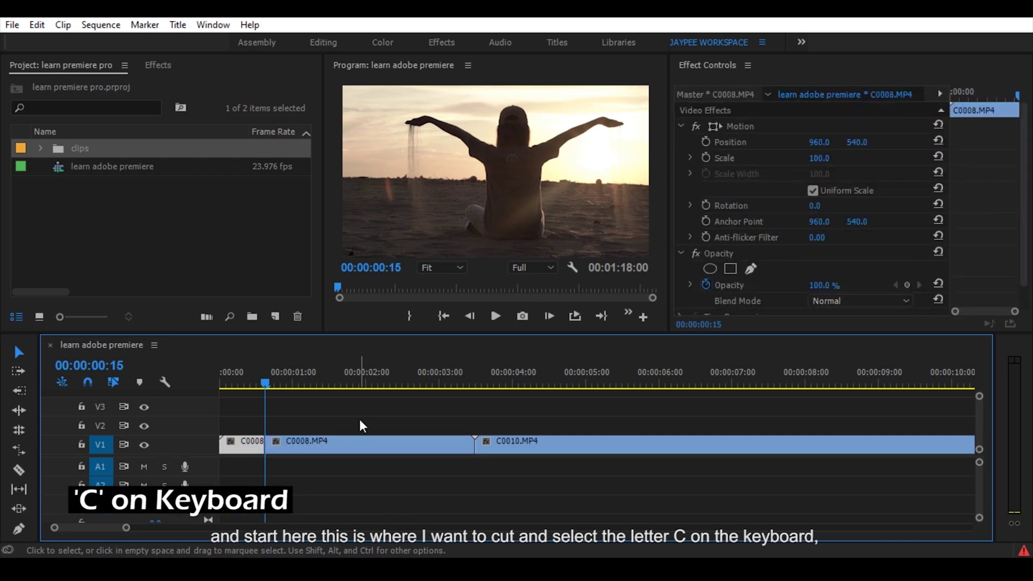
click(247, 383)
key(Delete)
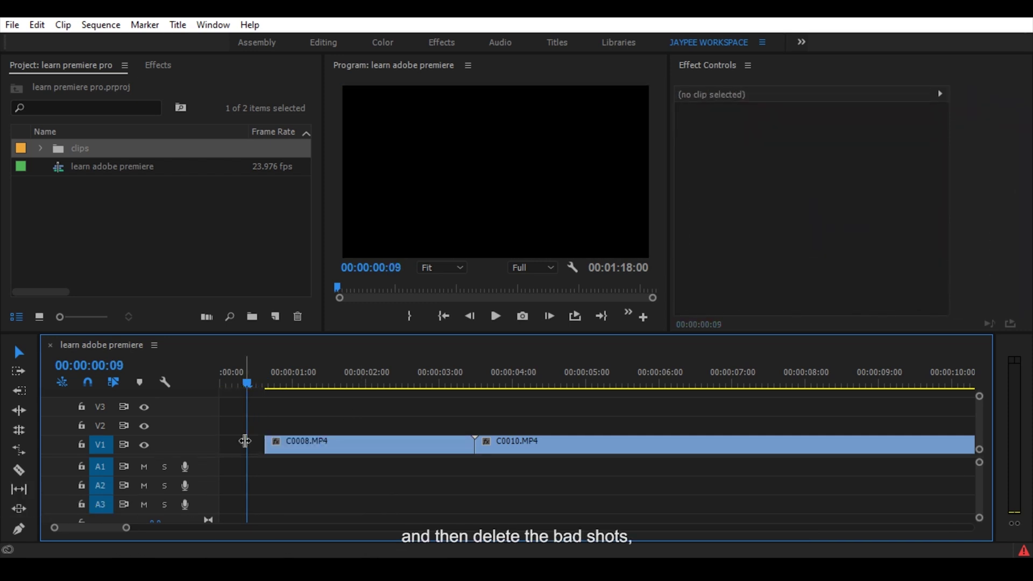
drag(265, 383, 397, 383)
click(419, 458)
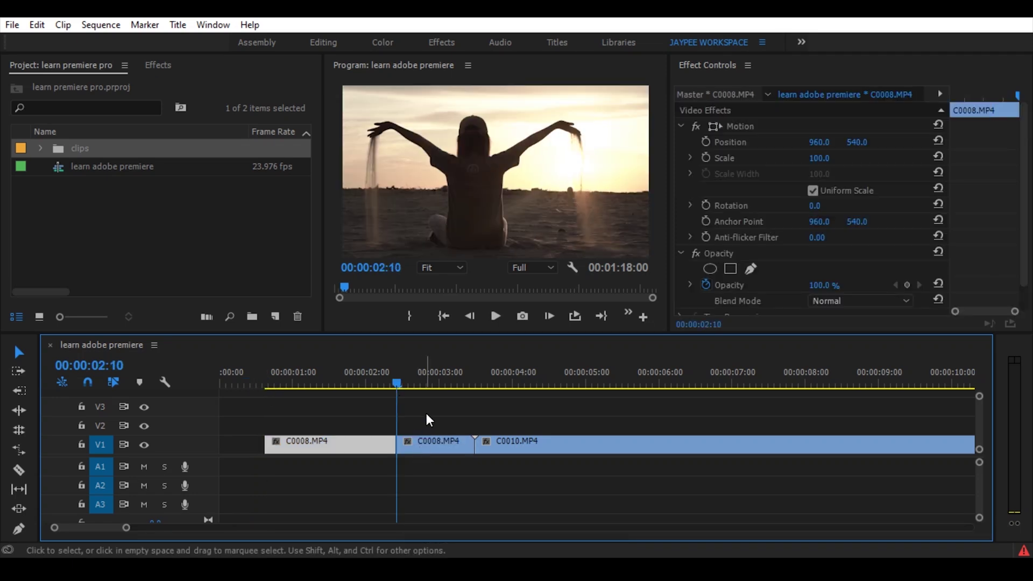
click(421, 383)
click(431, 444)
key(Delete)
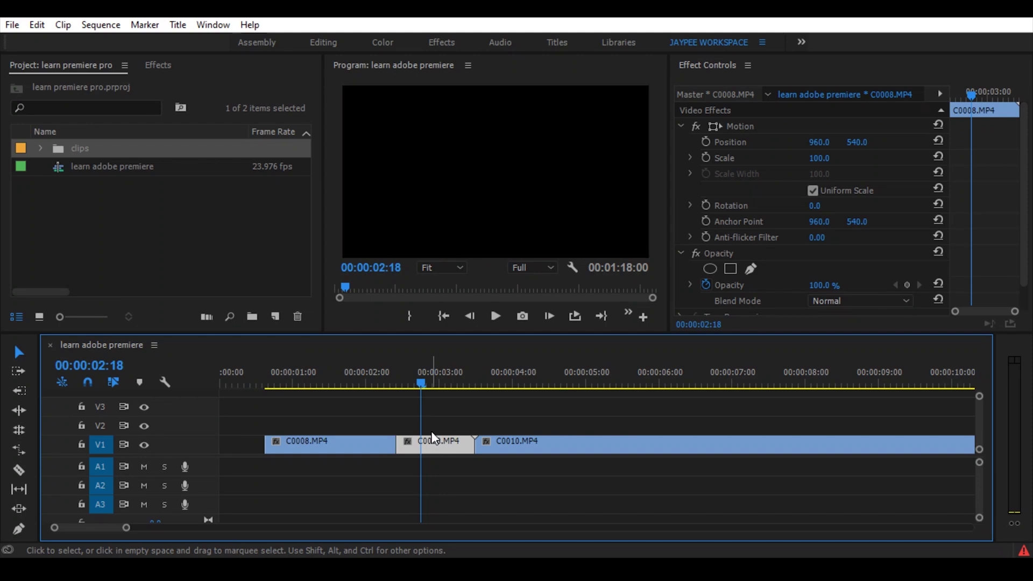
- Review the sunset, fire and hand shots, then razor-cut C0018 at 00:00:51:18
drag(421, 383, 703, 386)
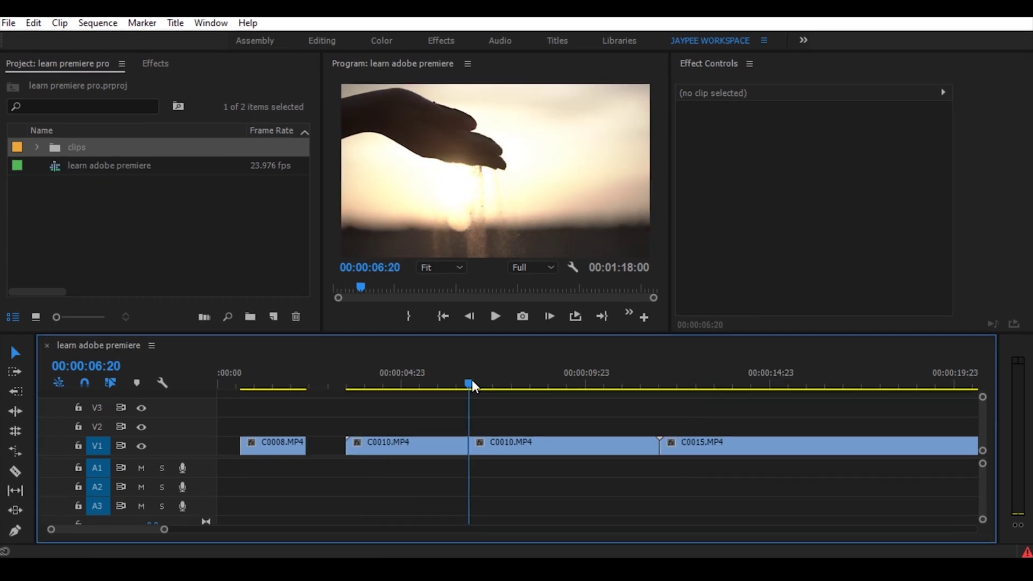
drag(472, 378, 611, 454)
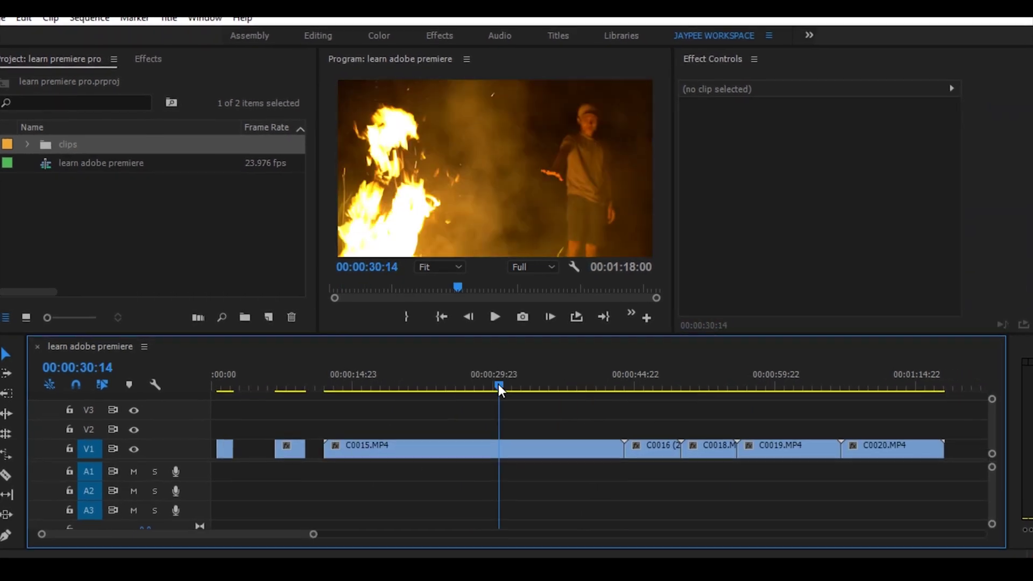
drag(498, 385, 514, 386)
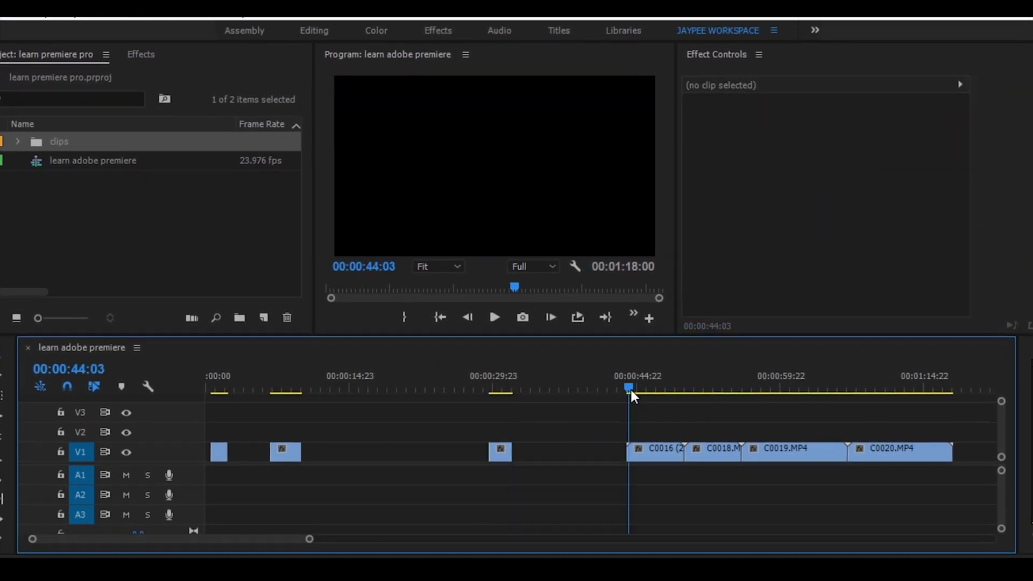
drag(631, 387, 657, 374)
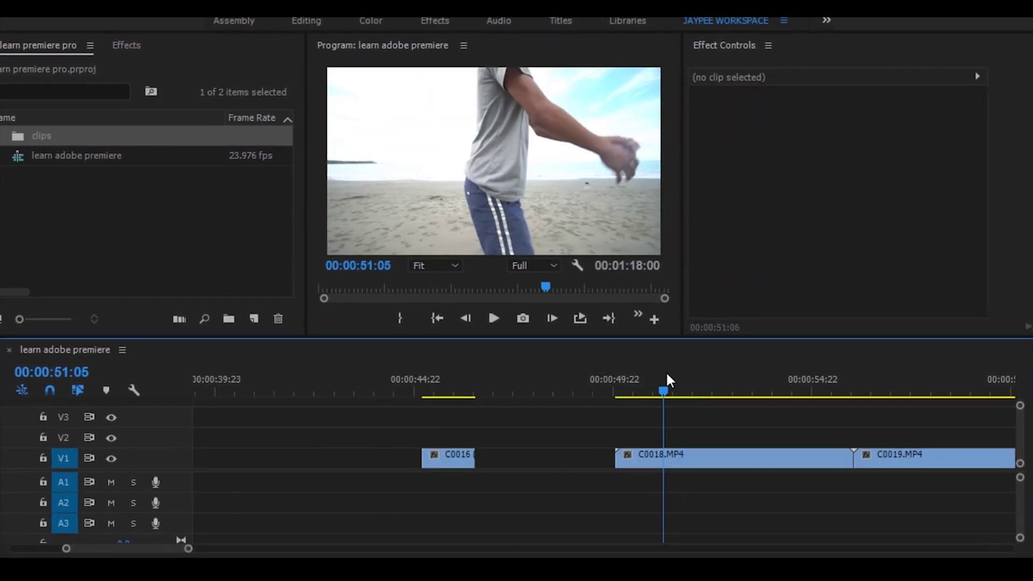
drag(666, 370, 686, 380)
click(741, 457)
click(18, 473)
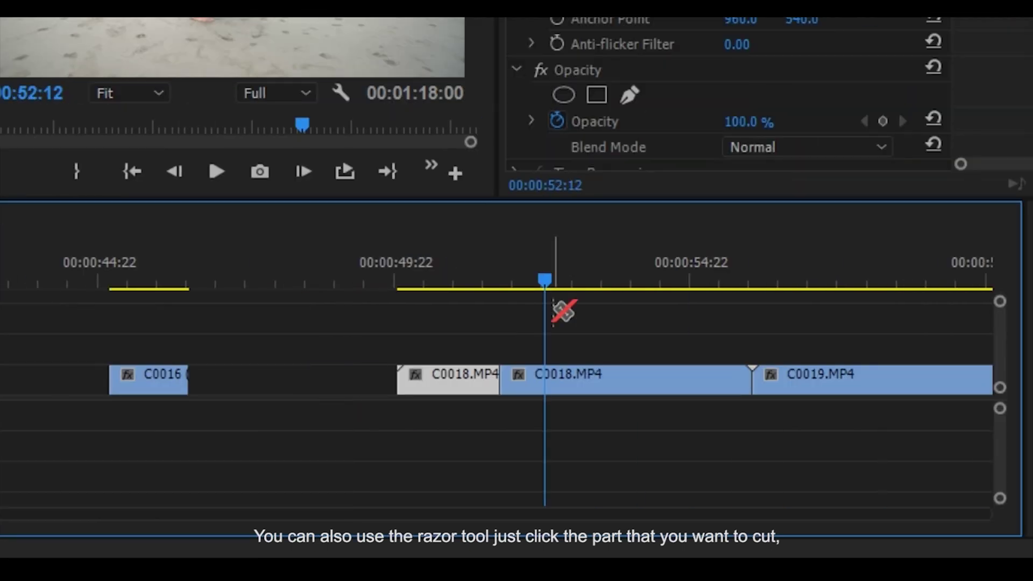
click(549, 379)
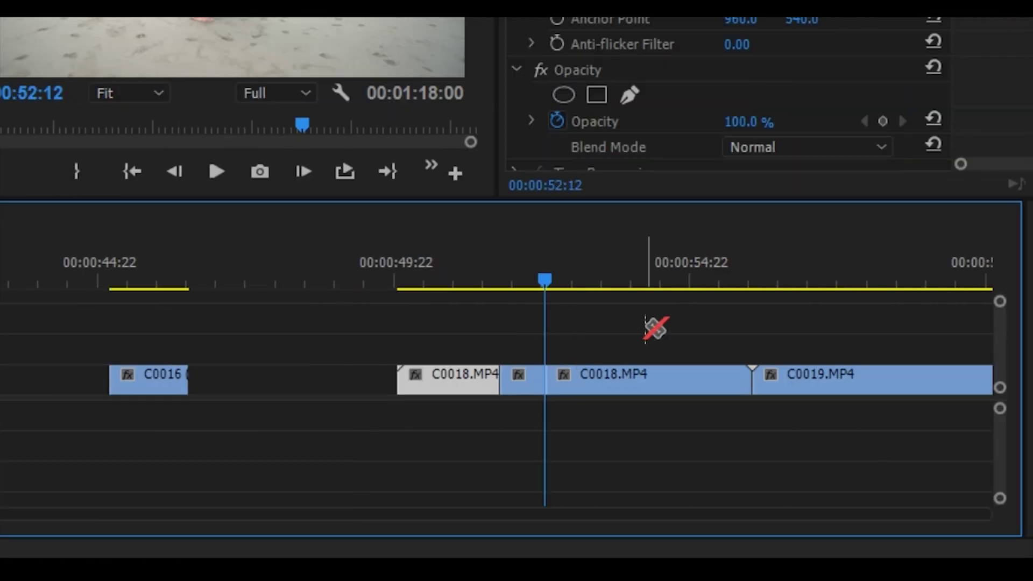
mouse_move(541, 275)
mouse_down()
mouse_move(801, 273)
mouse_move(526, 275)
mouse_up()
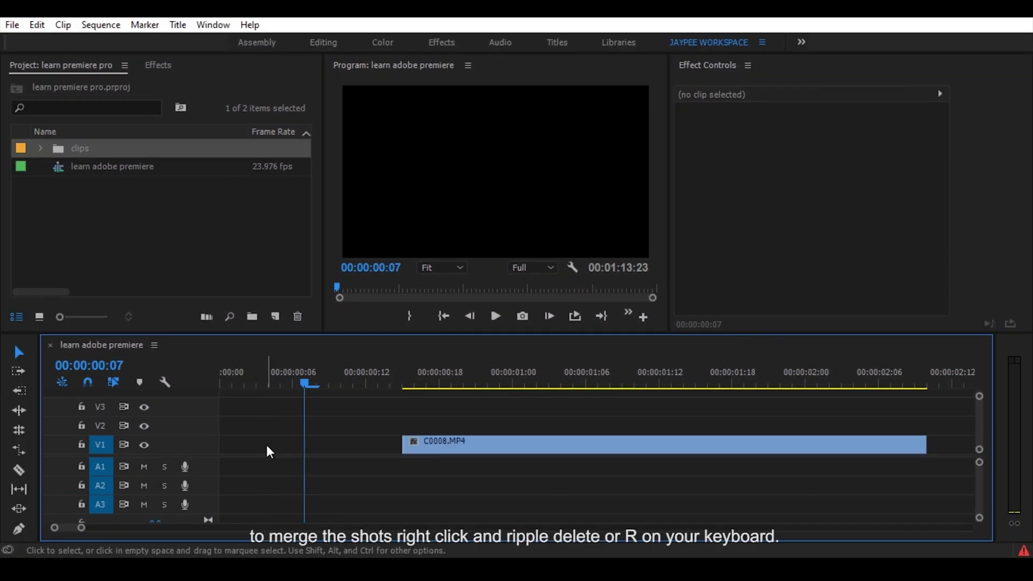
- Ripple-delete each gap on V1, from the one before C0008 to the last
right_click(267, 445)
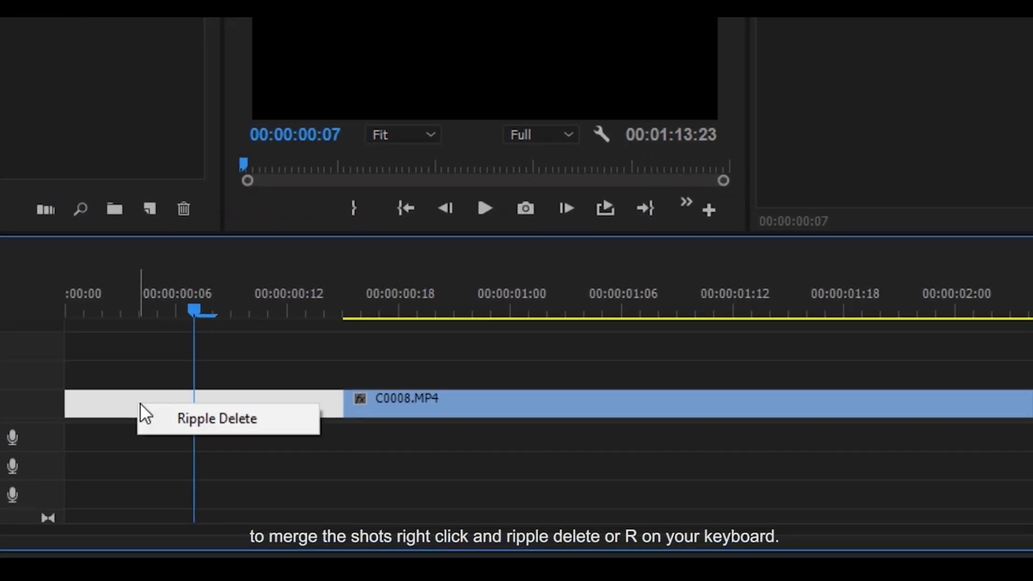
click(185, 418)
key(minus)
right_click(364, 411)
click(398, 422)
key(minus)
key(minus)
right_click(384, 411)
click(399, 426)
right_click(376, 413)
click(380, 366)
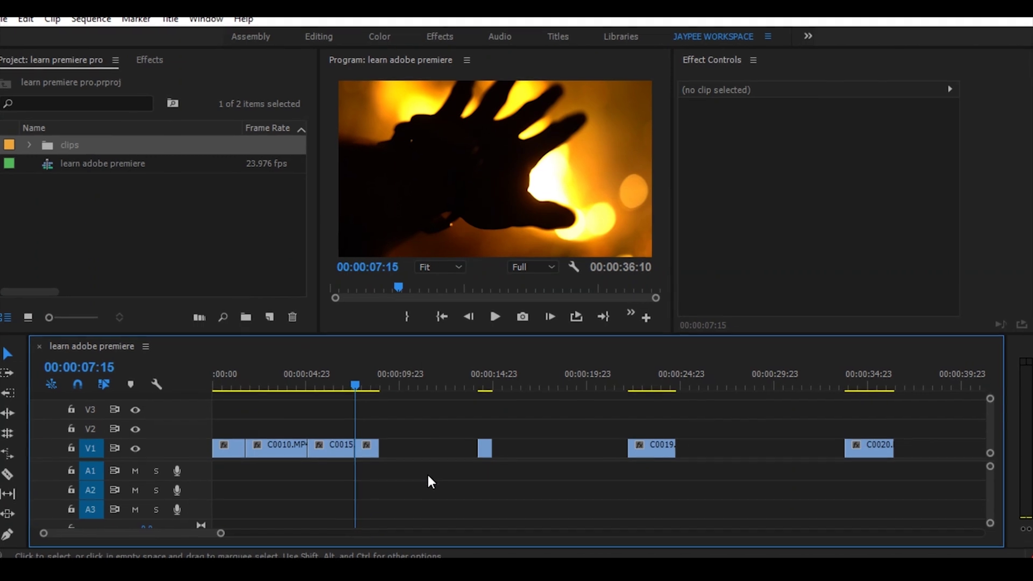
click(423, 448)
key(Delete)
click(463, 450)
key(Delete)
- Play back the 00:00:14:22 sequence, then return the playhead to the start
click(214, 387)
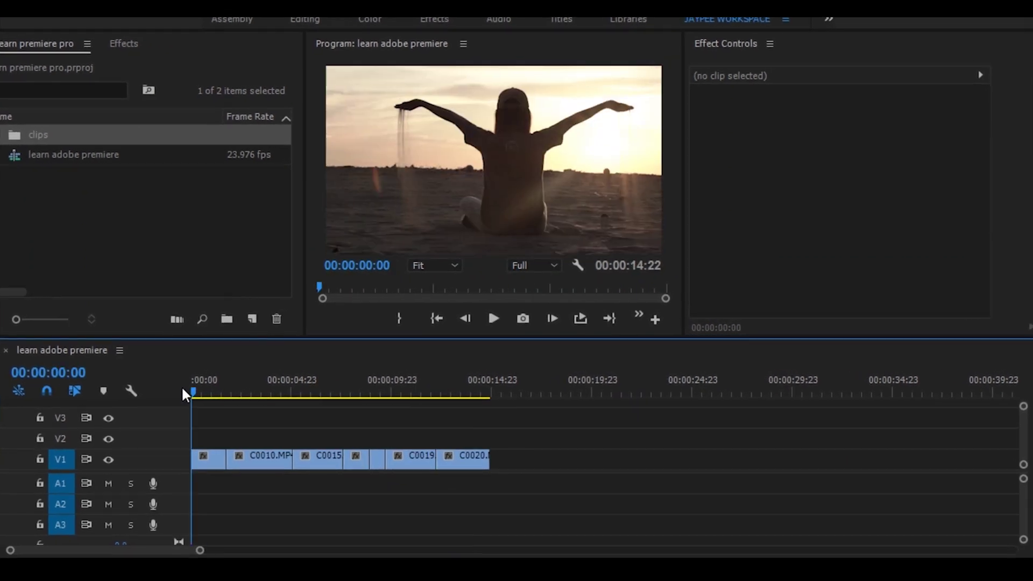
key(ctrl+a)
key(space)
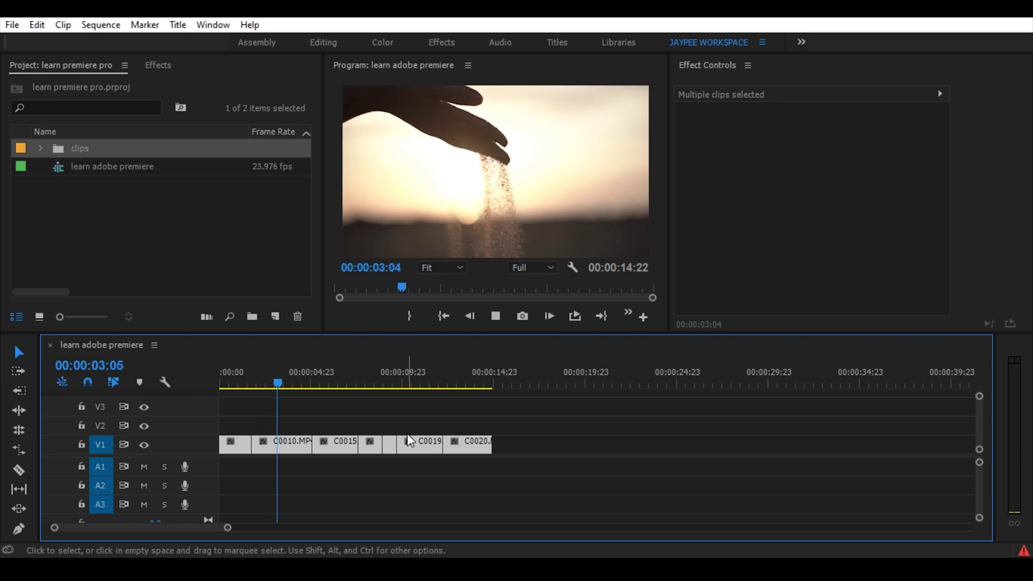
click(350, 415)
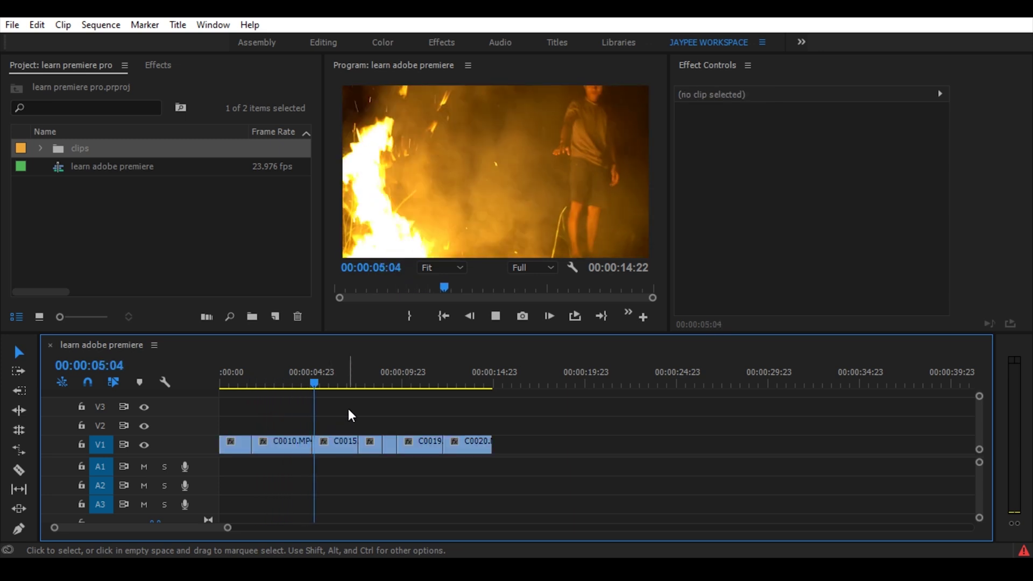
key(space)
key(Home)
- Expand V1 and the timeline panel, and move C0010 and C0015 up onto V2 and V3
drag(208, 364, 215, 445)
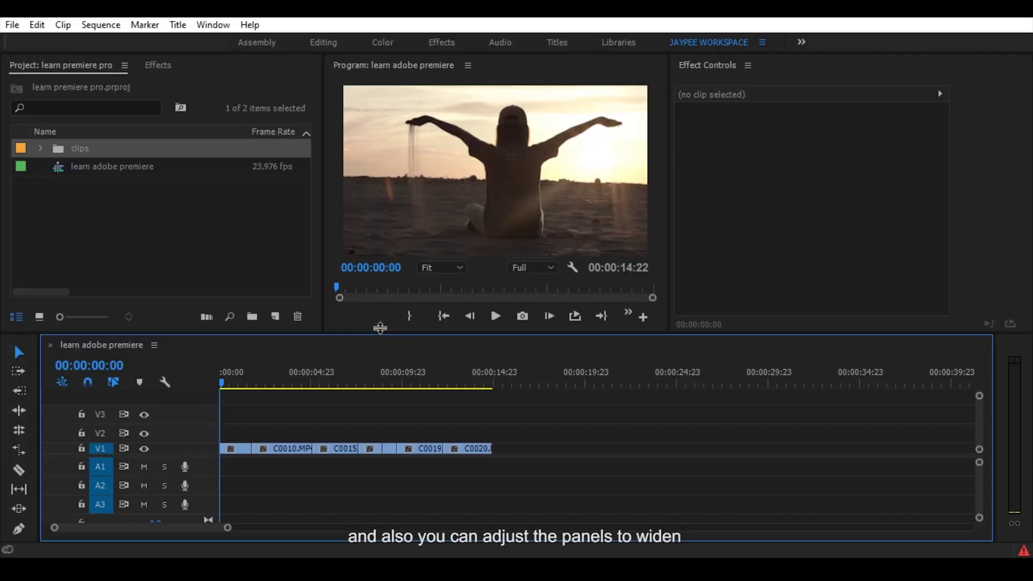
drag(476, 260, 476, 182)
drag(391, 277, 391, 272)
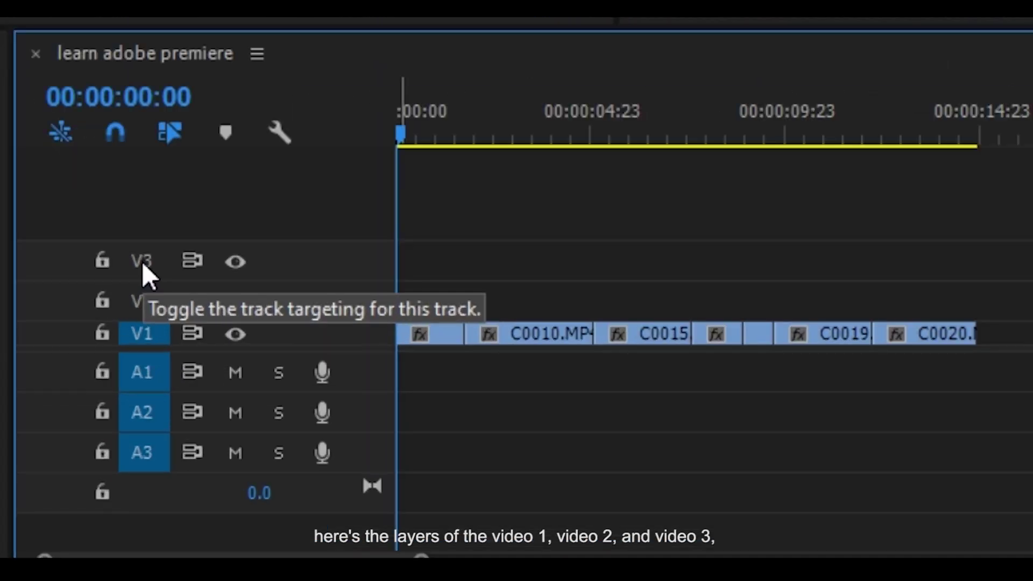
drag(516, 332, 446, 295)
click(422, 135)
drag(619, 334, 422, 264)
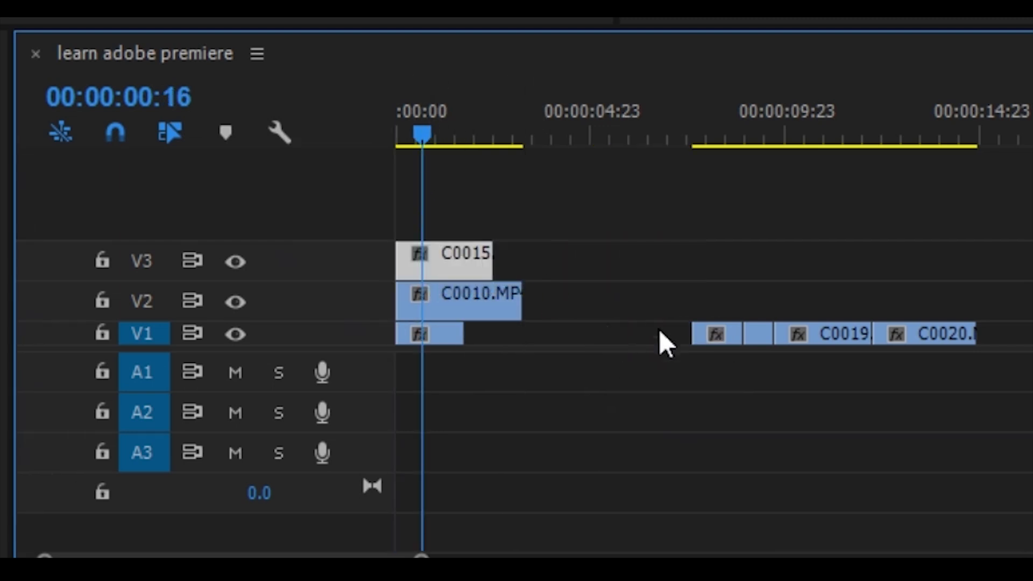
drag(720, 342, 416, 207)
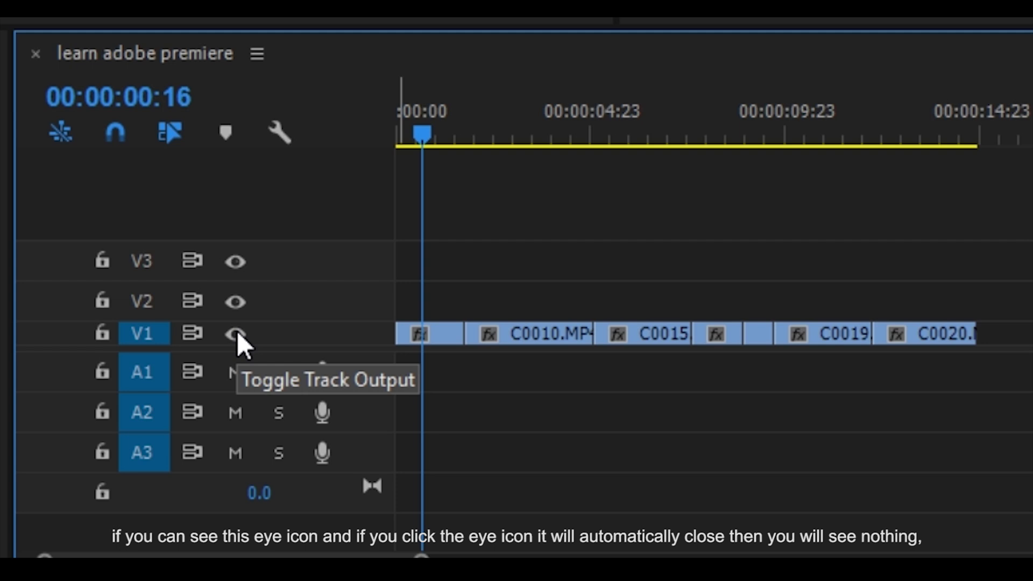
- Toggle video track V1's output eye icon and check the Program Monitor
click(236, 333)
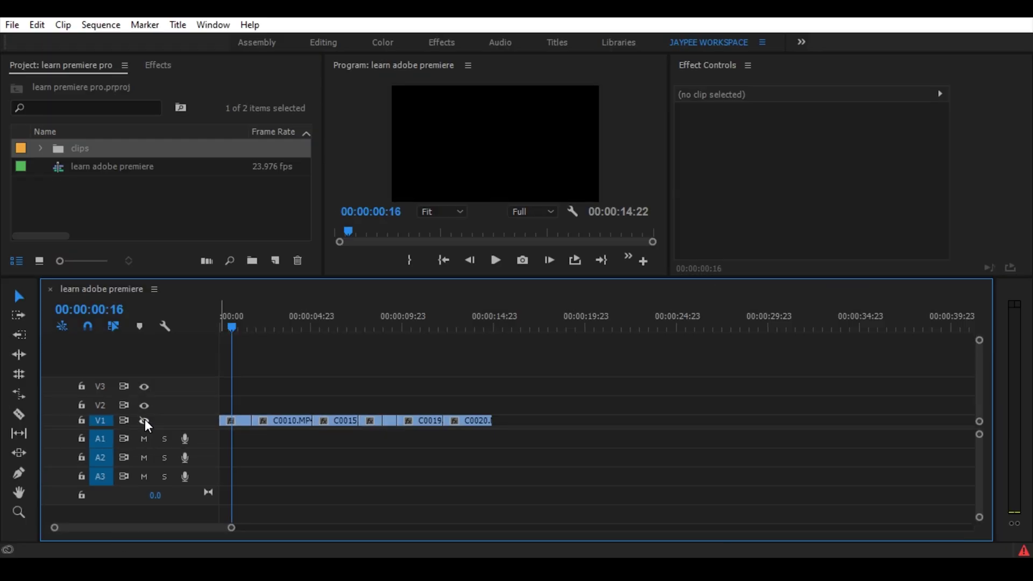
click(490, 167)
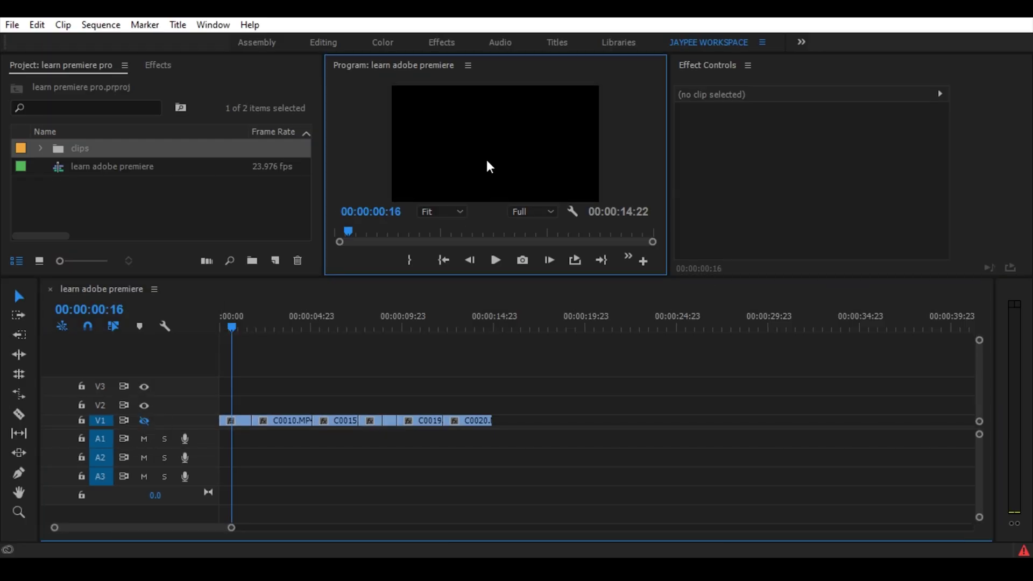
click(144, 421)
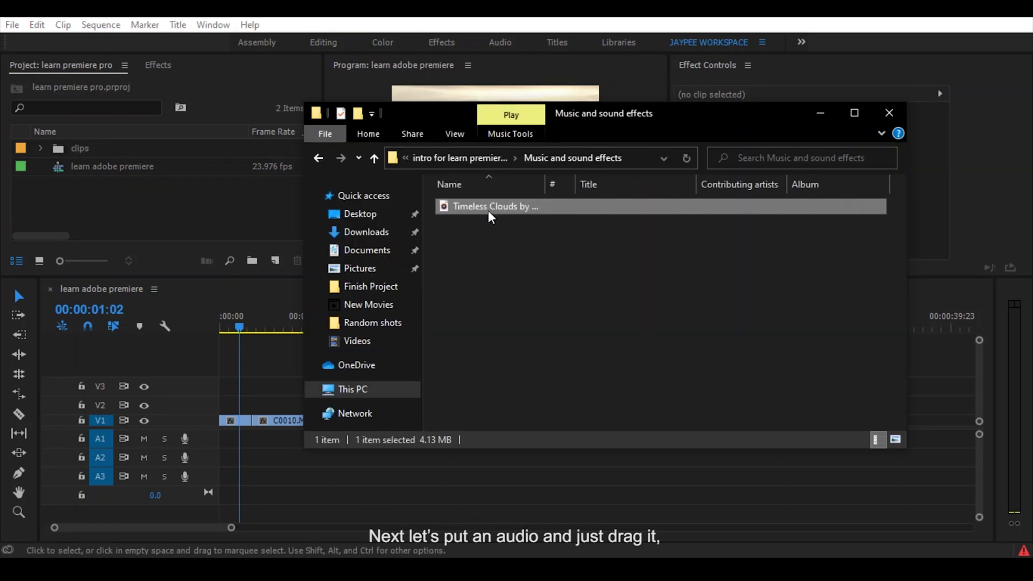
- Place Timeless Clouds on A1, trim it to end with the video at 00:00:16:01, and heighten A1
drag(495, 206, 223, 441)
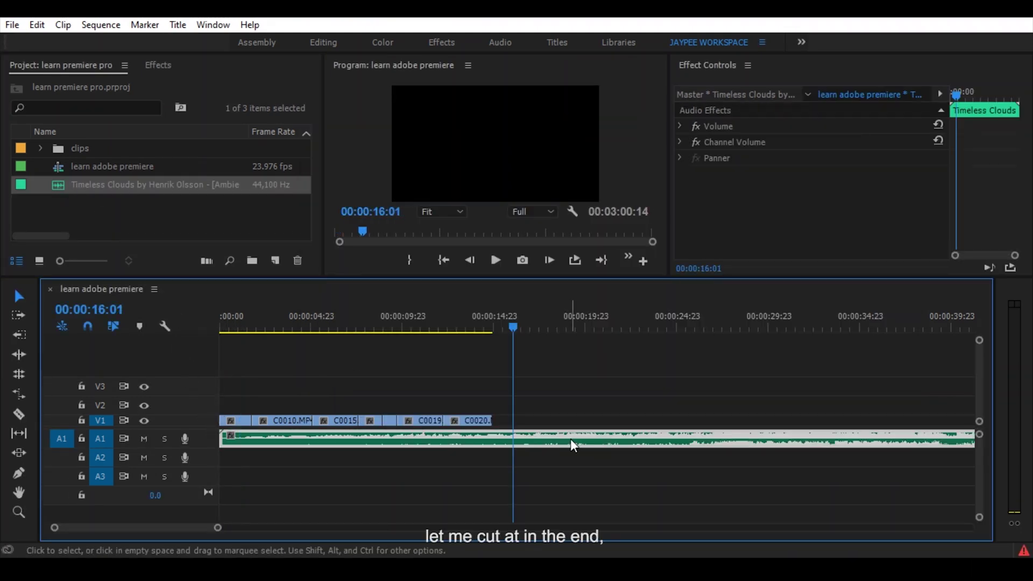
key(ctrl+k)
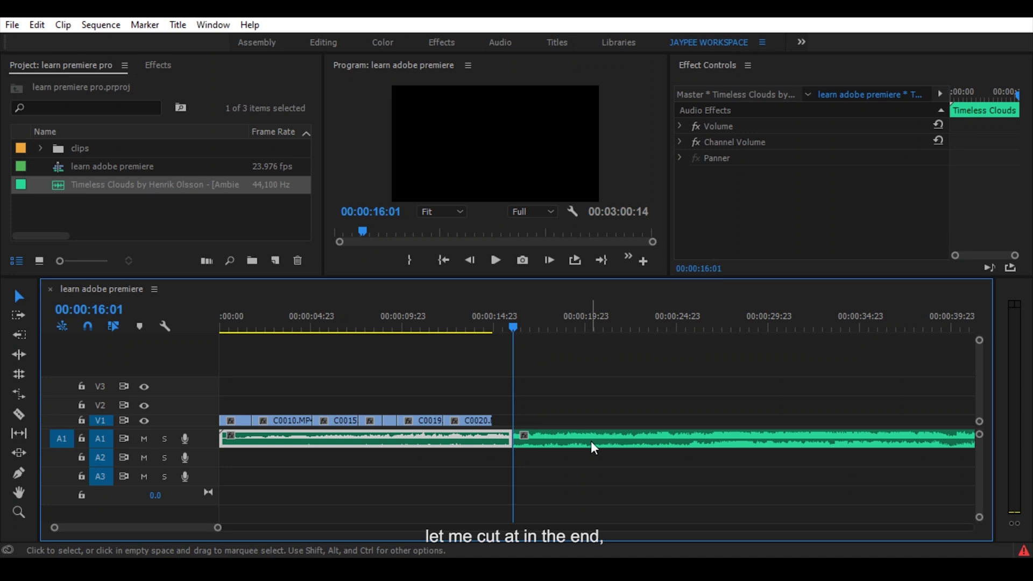
click(592, 448)
key(Delete)
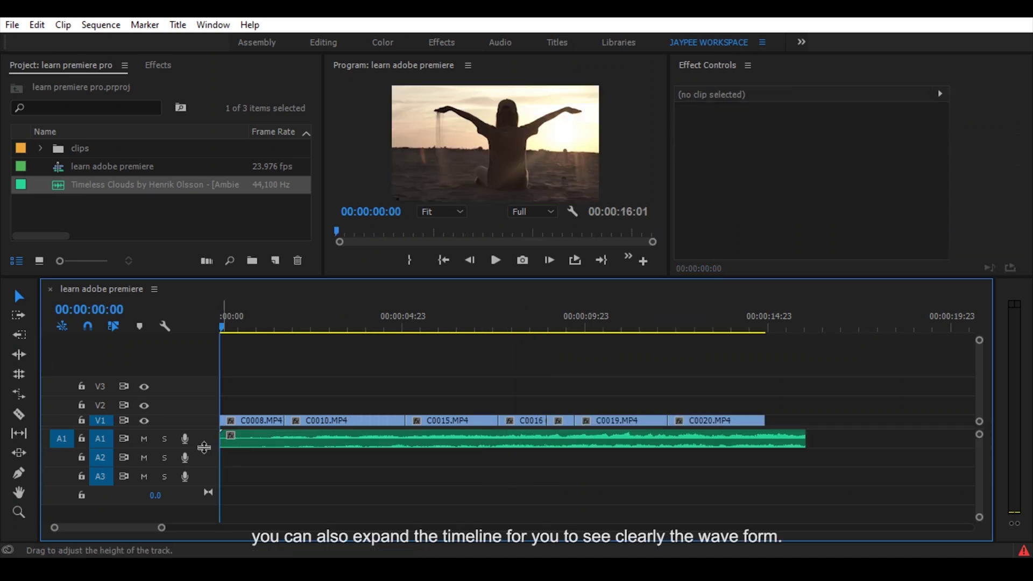
drag(201, 448, 240, 474)
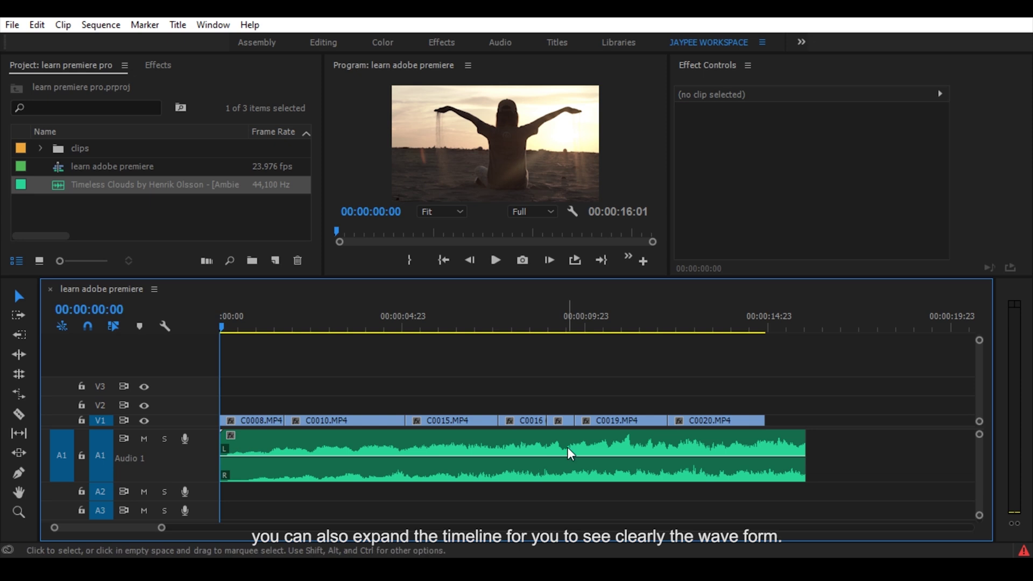
drag(208, 482, 204, 430)
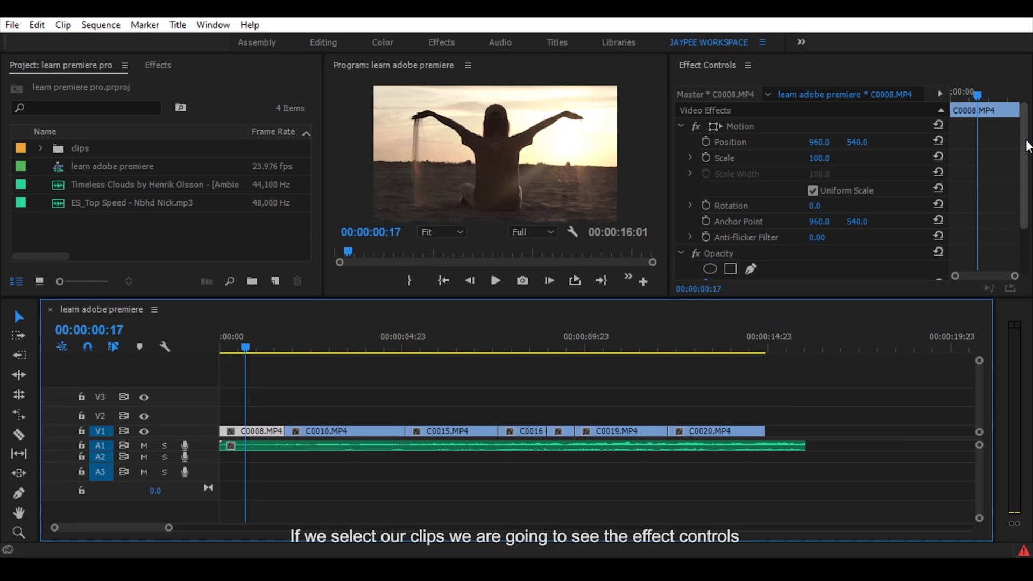
- Select C0008.MP4 and show its Motion transform handles in the program monitor
scroll(1029, 204, down, 3)
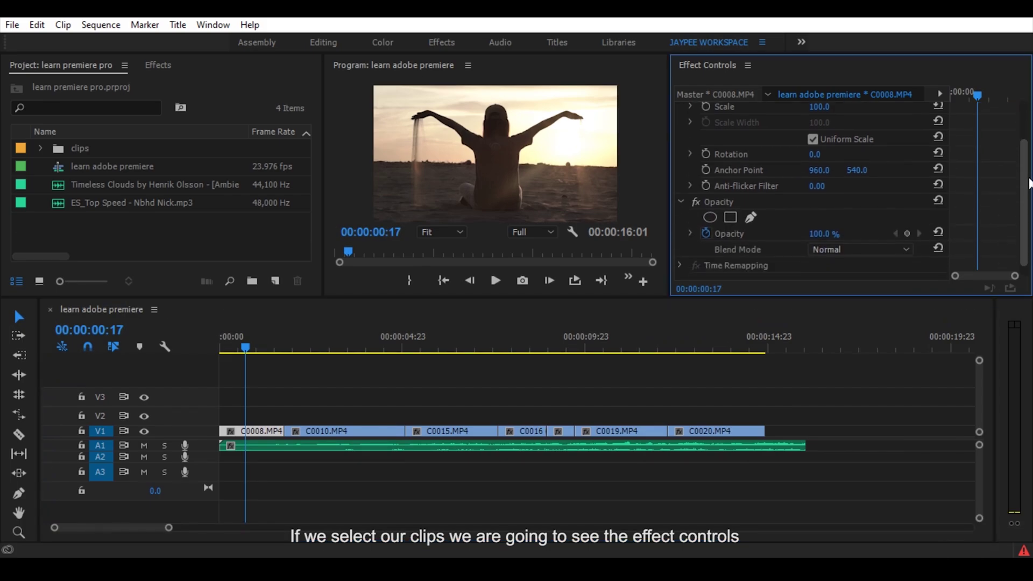
scroll(1029, 205, up, 3)
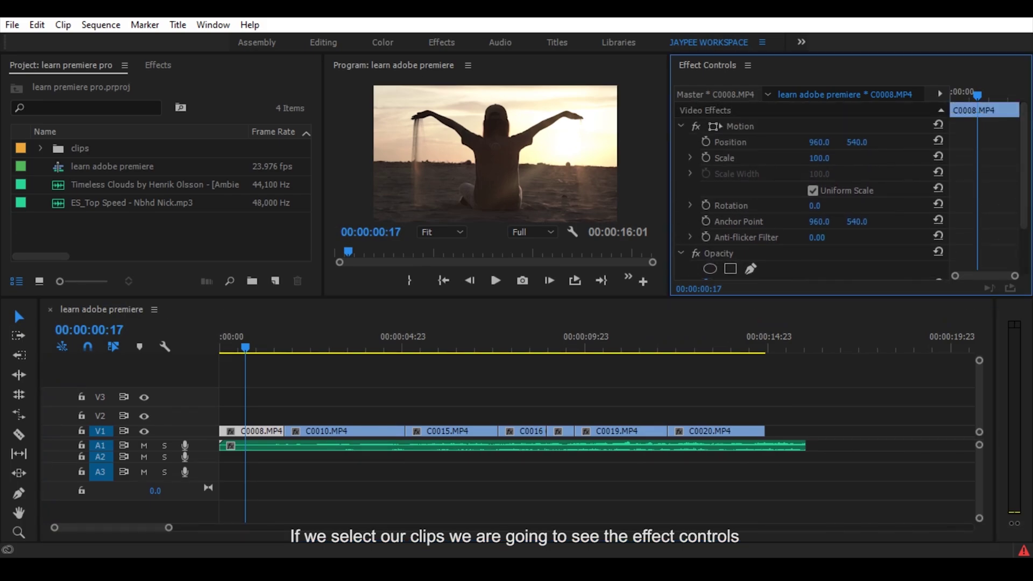
click(607, 376)
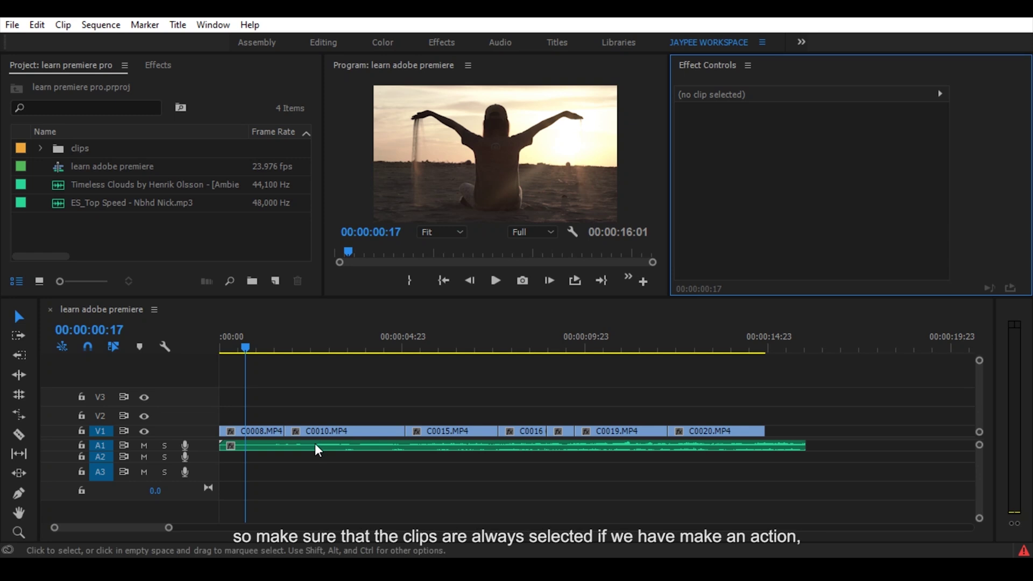
click(233, 431)
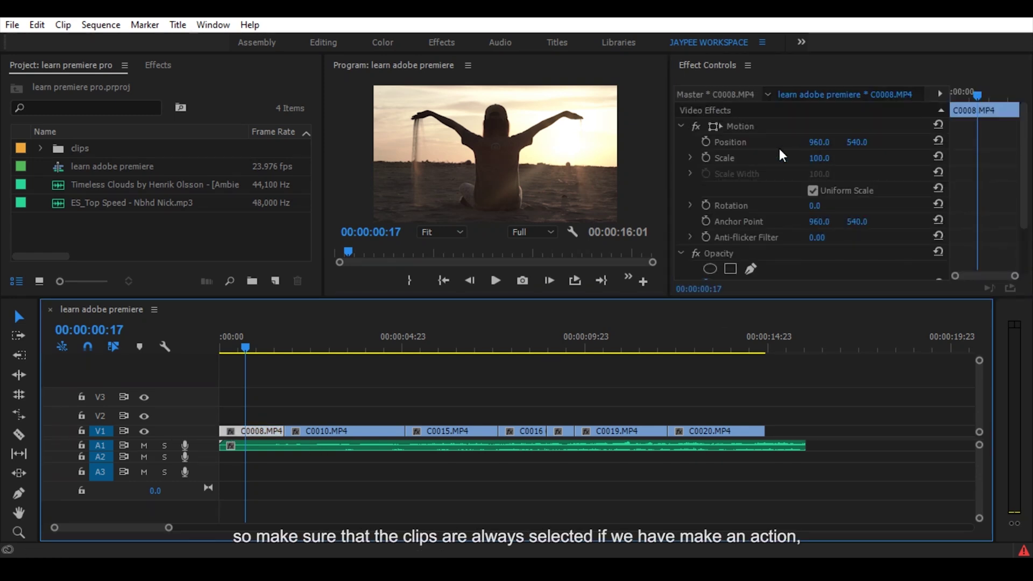
click(743, 128)
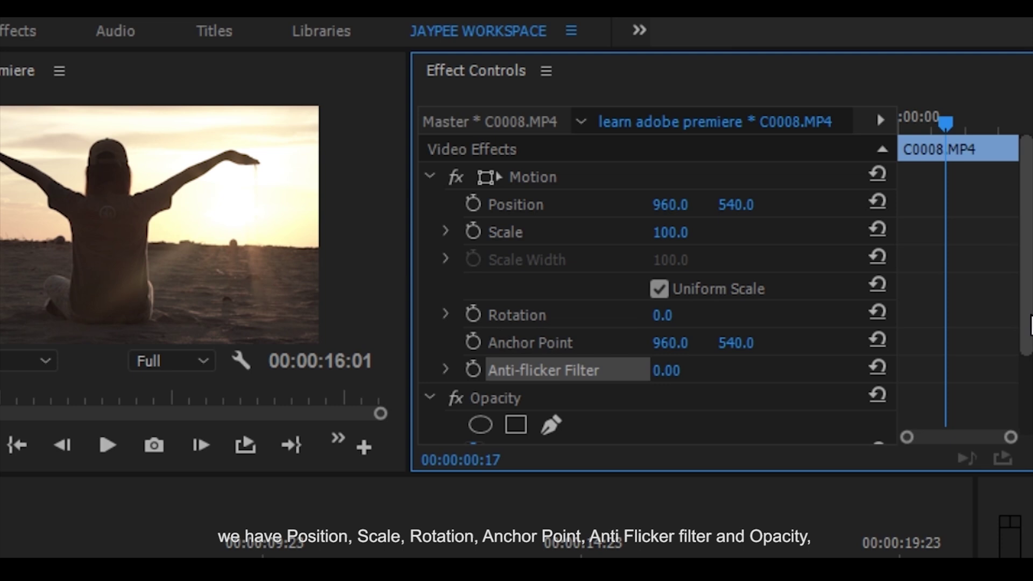
scroll(502, 293, down, 4)
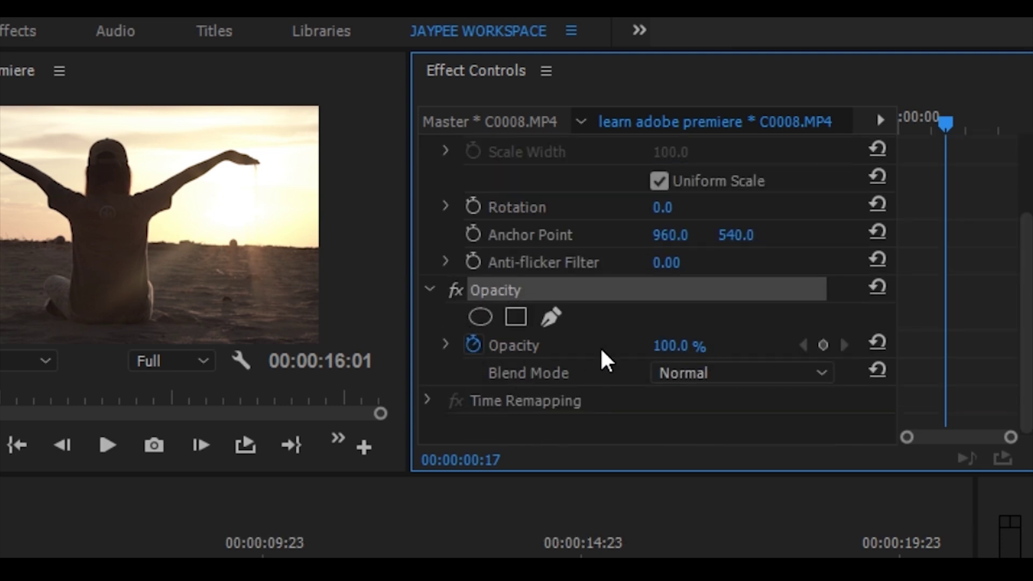
scroll(1010, 371, up, 4)
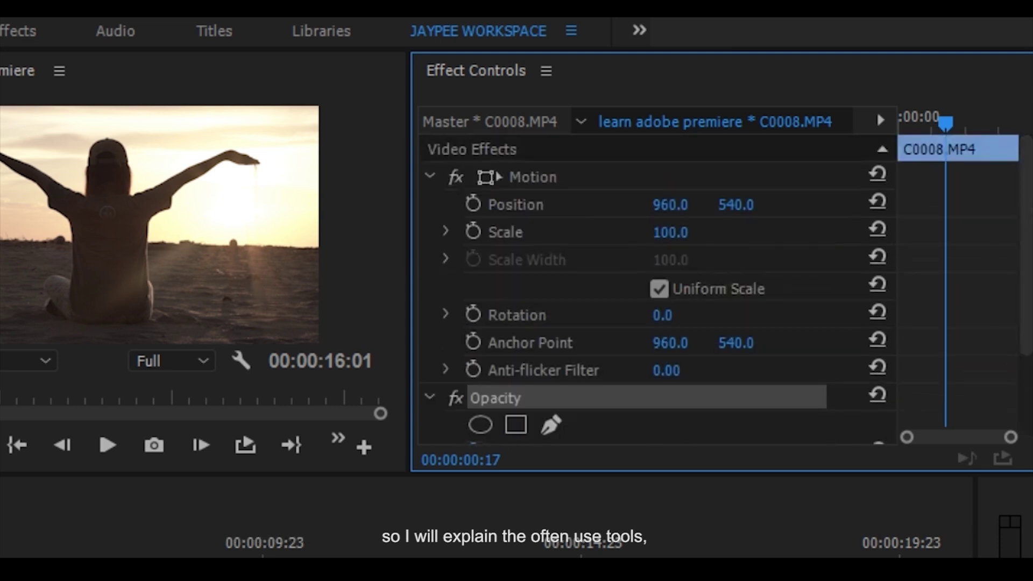
- Try C0008's Position X, Scale and Rotation, resetting position and rotation to default
drag(819, 142, 885, 143)
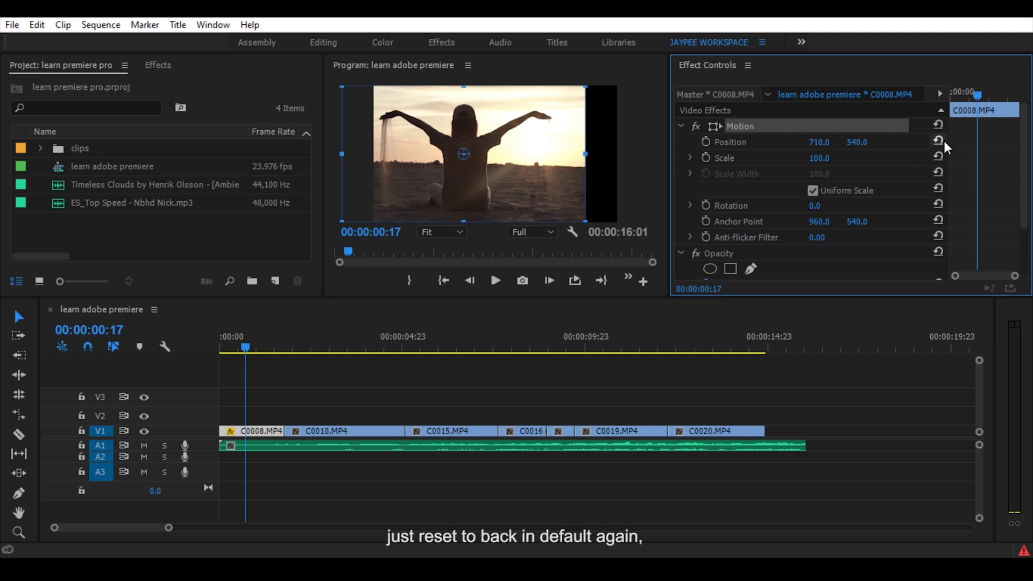
click(939, 141)
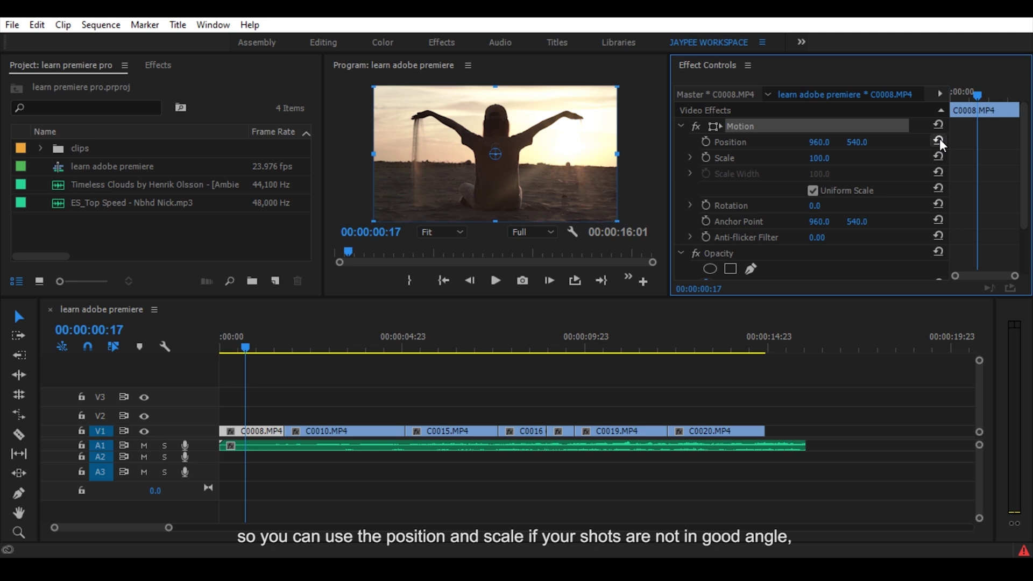
drag(819, 158, 786, 157)
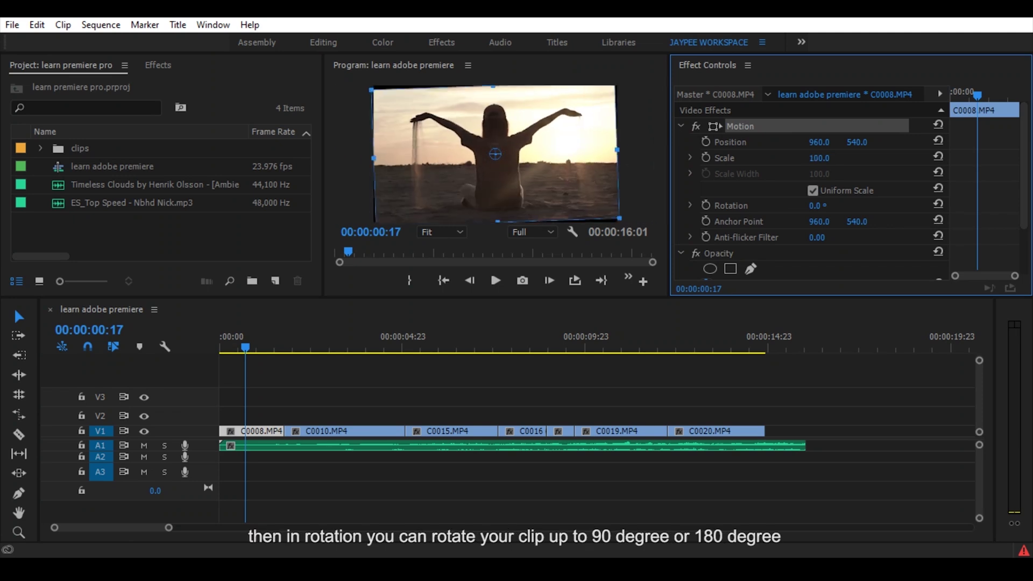
mouse_move(815, 205)
mouse_down()
mouse_move(797, 205)
mouse_move(830, 205)
mouse_up()
click(939, 205)
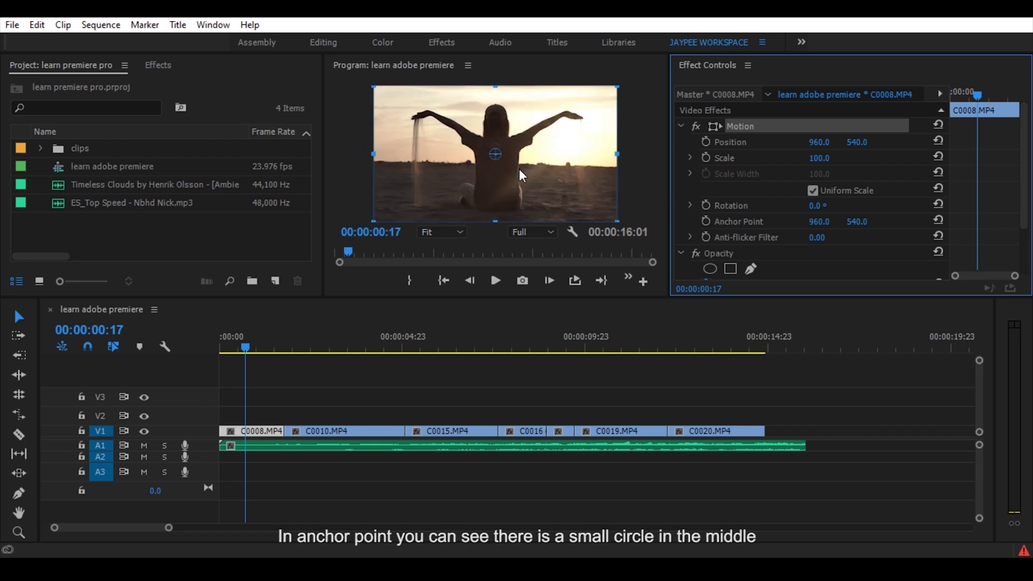
- Move C0008's anchor point onto the subject's head, then reset all Motion settings
click(500, 159)
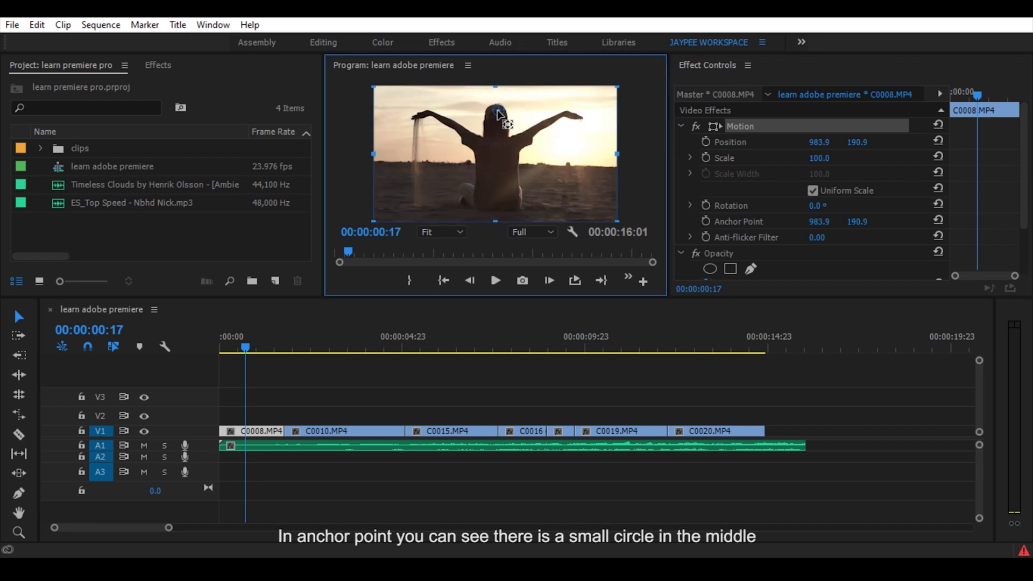
drag(499, 114, 498, 115)
click(938, 125)
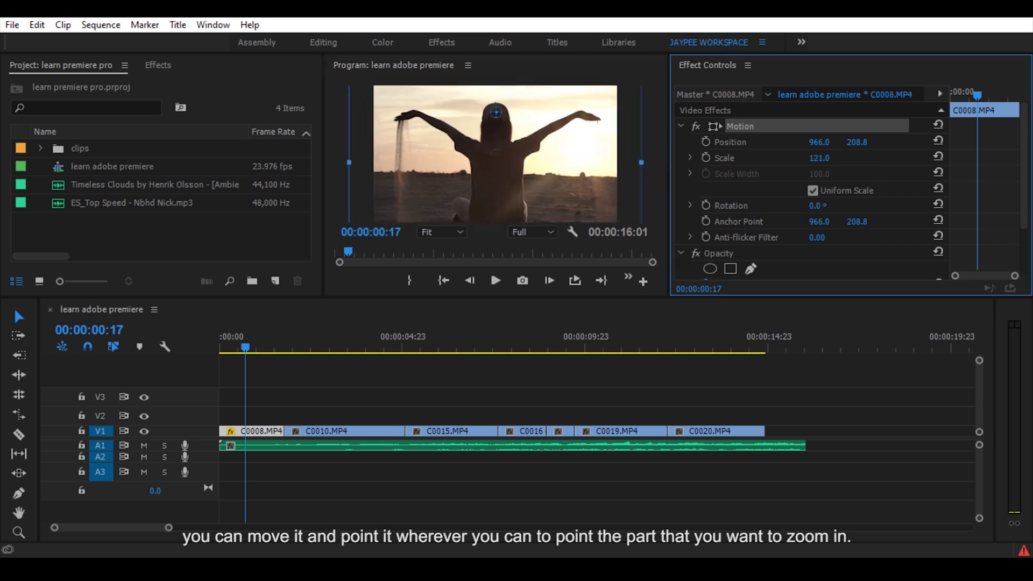
scroll(820, 230, down, 2)
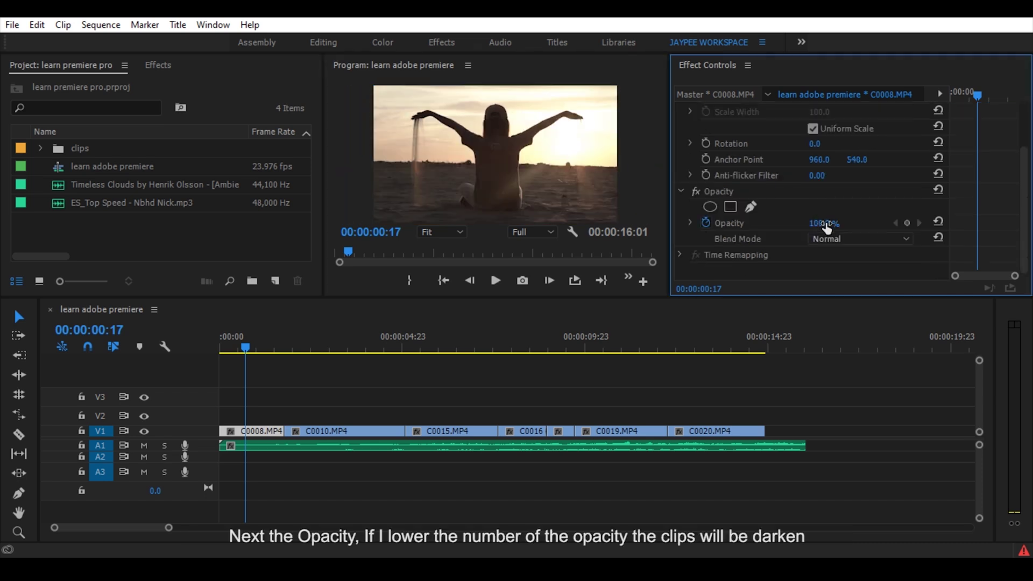
- Move clip C0010.MP4 up onto V2 at the sequence start
mouse_move(827, 228)
mouse_down()
mouse_move(783, 228)
mouse_move(827, 227)
mouse_up()
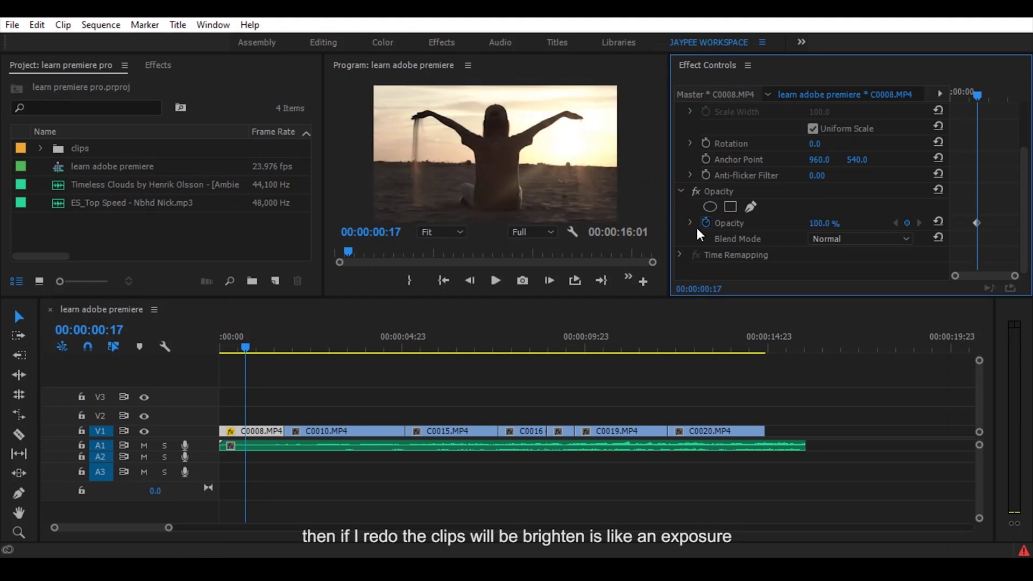
click(829, 238)
key(Escape)
click(310, 436)
drag(323, 435, 258, 417)
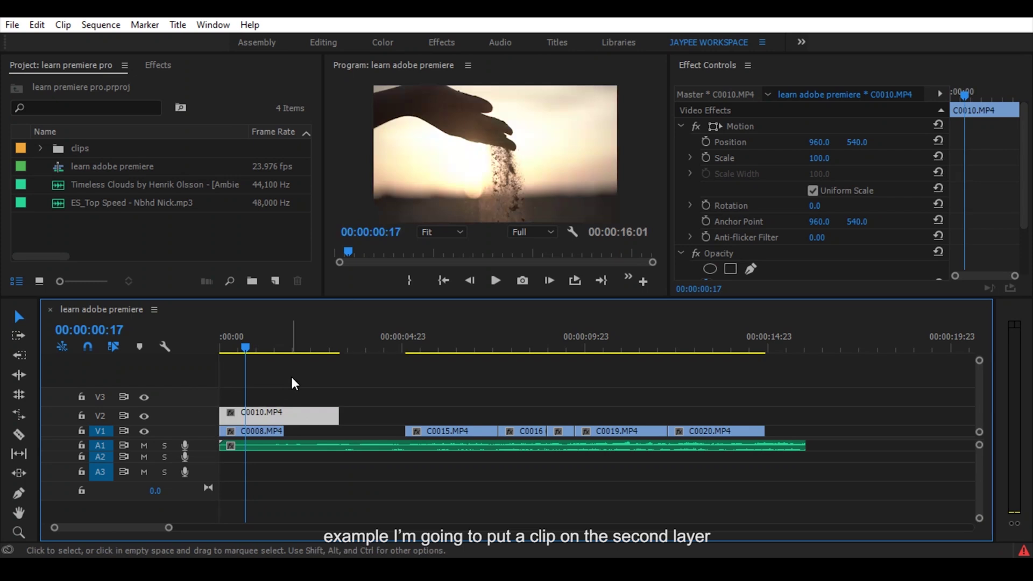
click(248, 347)
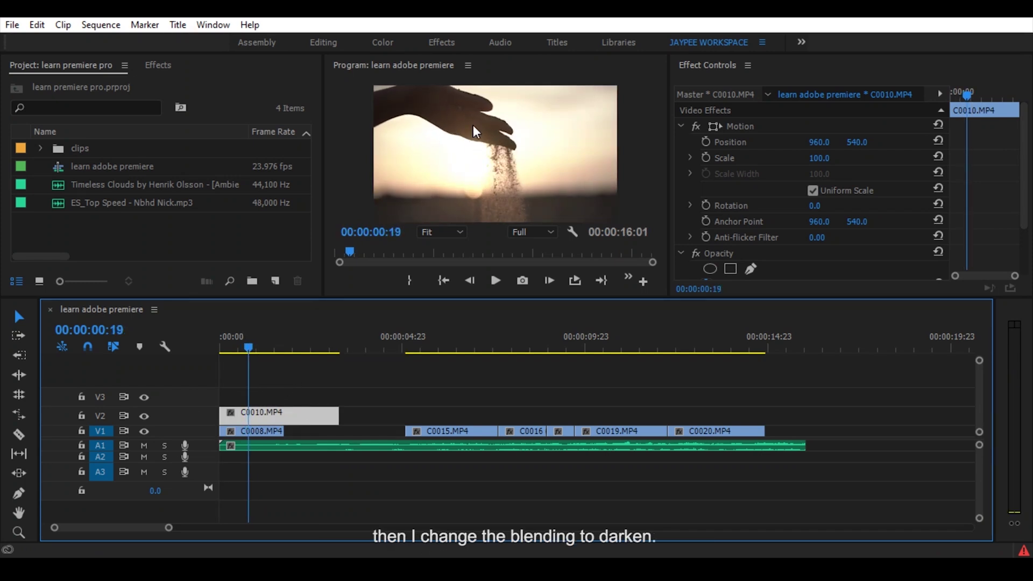
- Set C0010's Opacity blend mode to Darken and scrub to preview the blend
scroll(853, 243, down, 3)
click(853, 246)
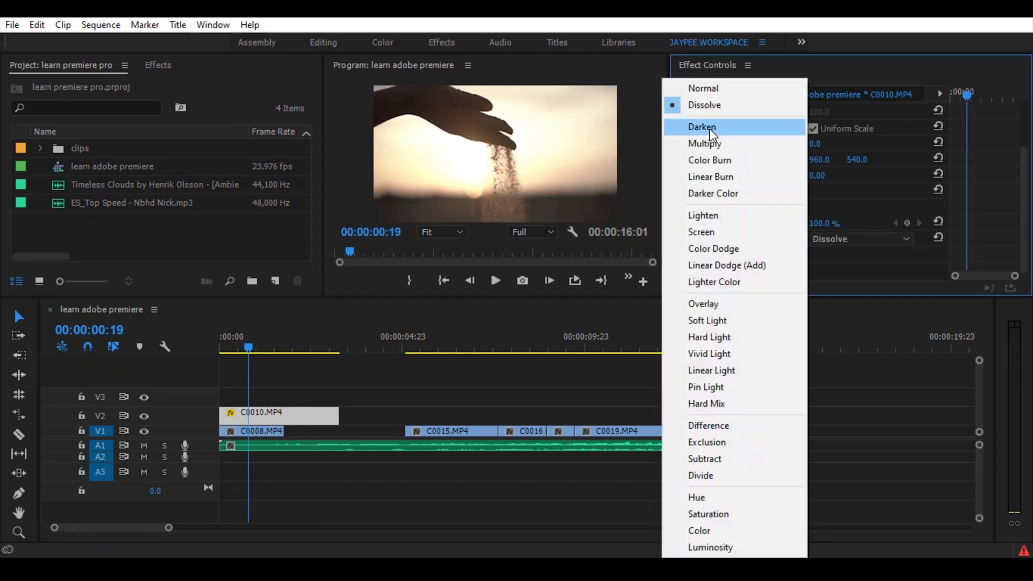
click(710, 129)
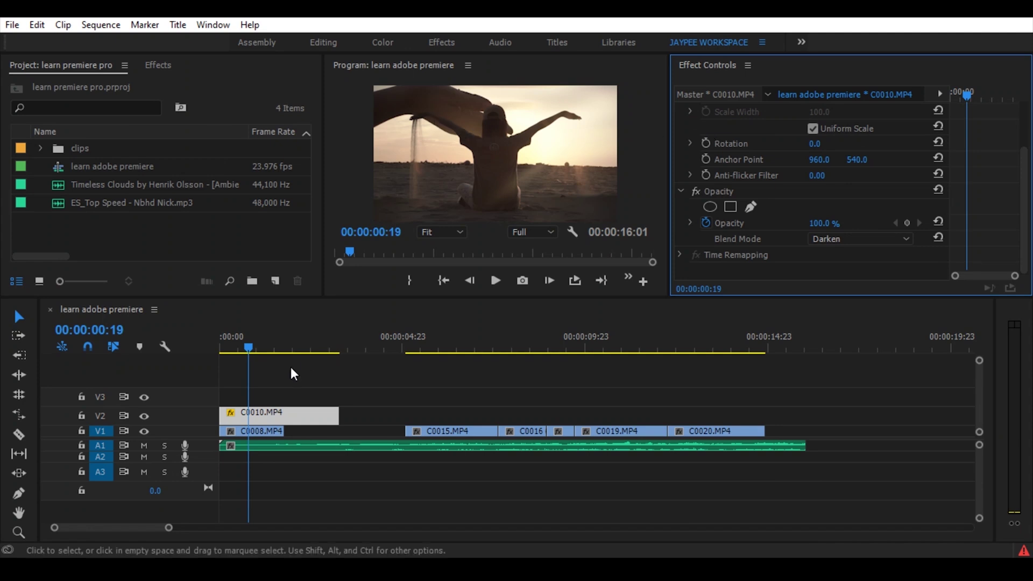
drag(249, 347, 244, 325)
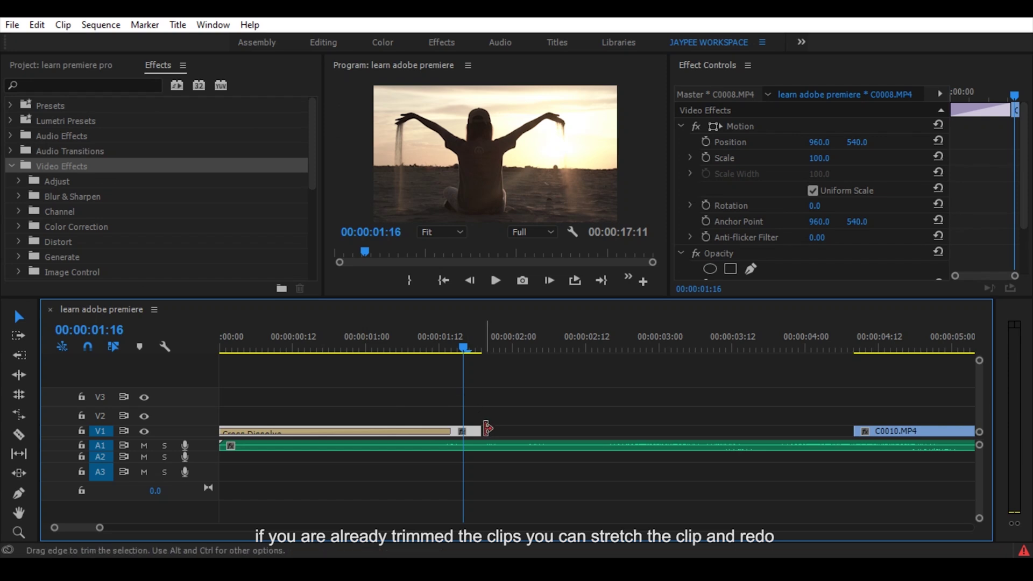
- Extend C0008 to its full length, shorten its Cross Dissolve, and play back the result
drag(487, 429, 802, 425)
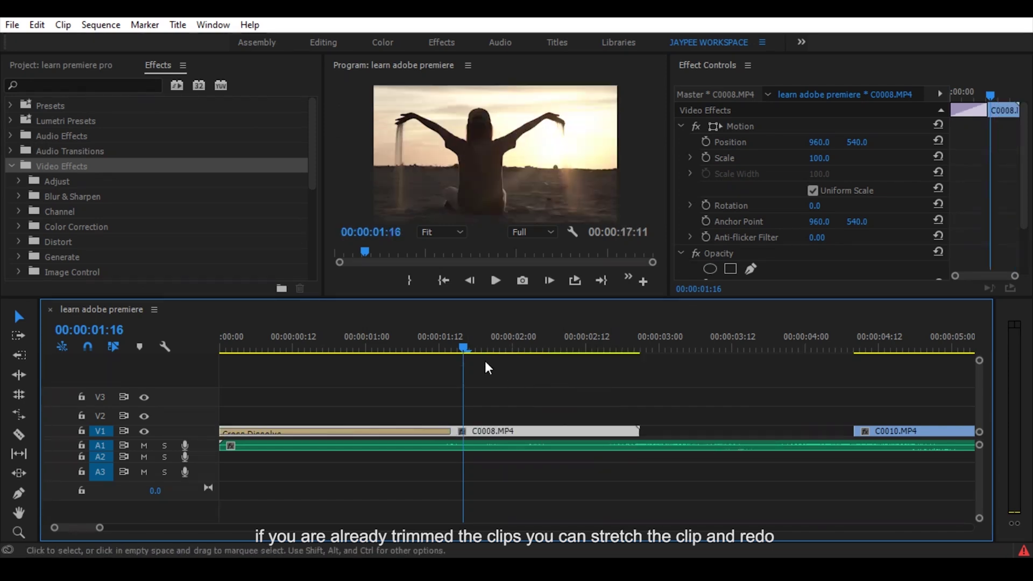
click(496, 347)
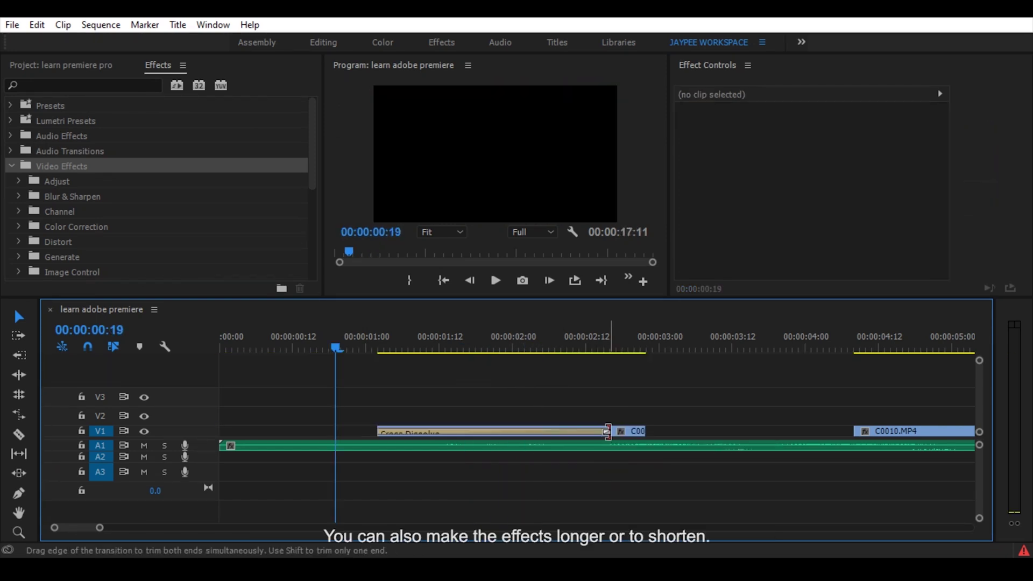
drag(612, 429, 441, 429)
key(space)
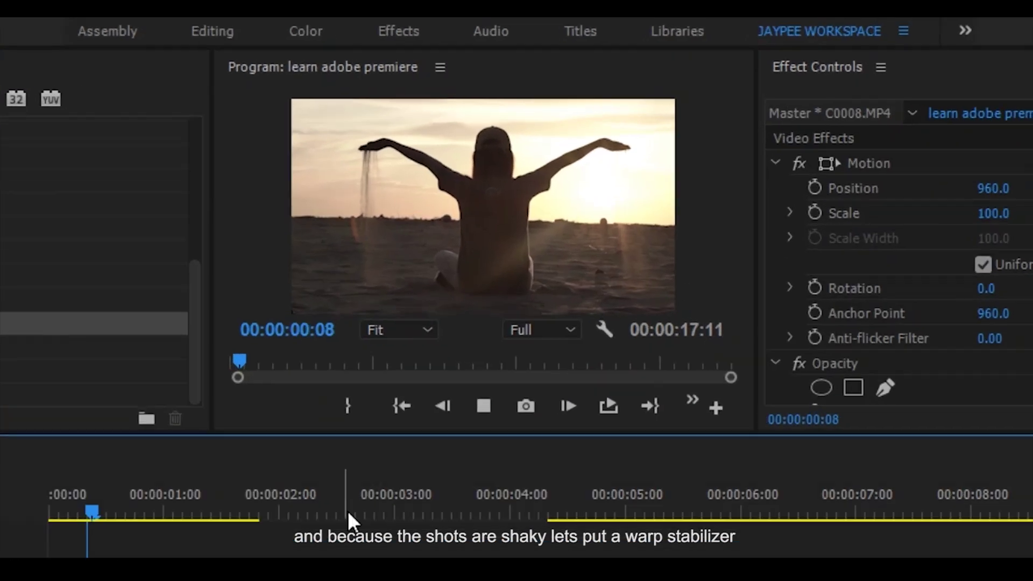
key(space)
key(Home)
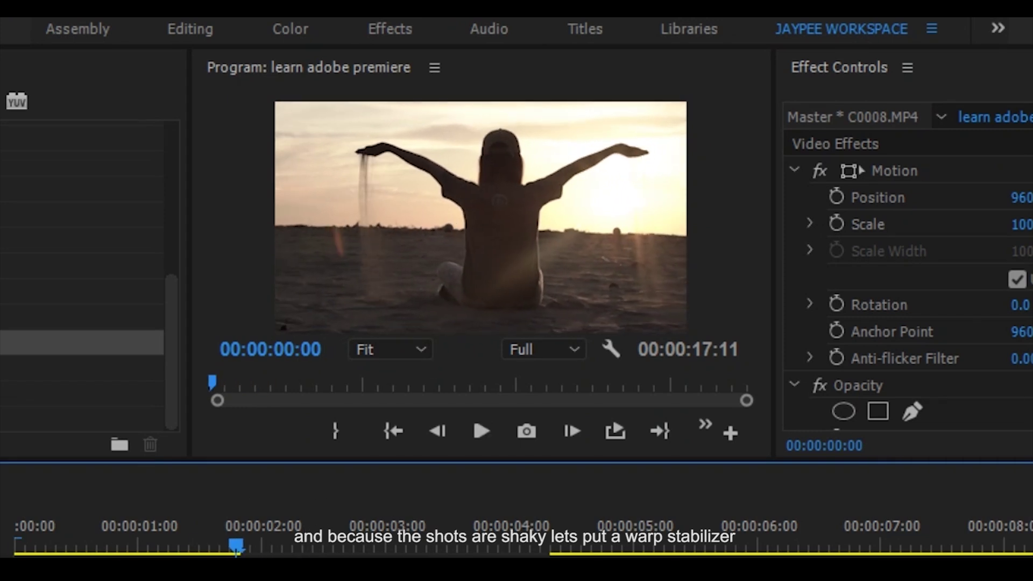
key(space)
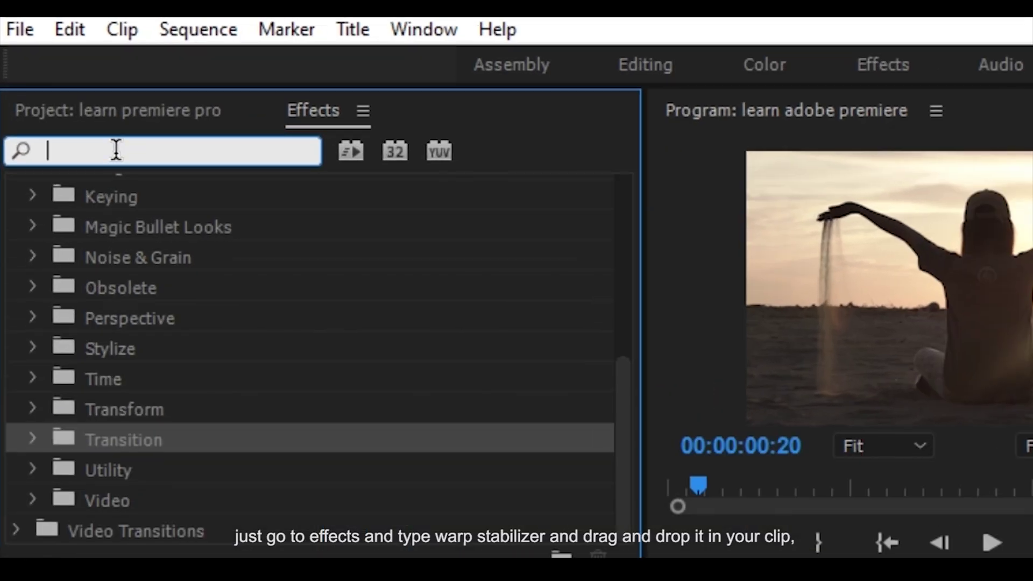
- Apply Warp Stabilizer to C0008 and check its analysis progress
text(war)
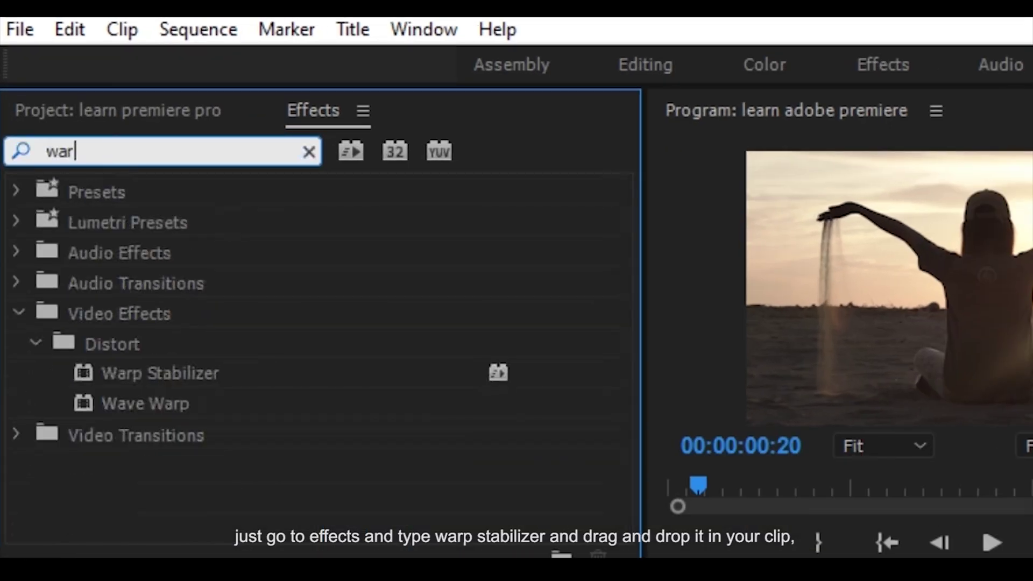
drag(179, 385, 584, 580)
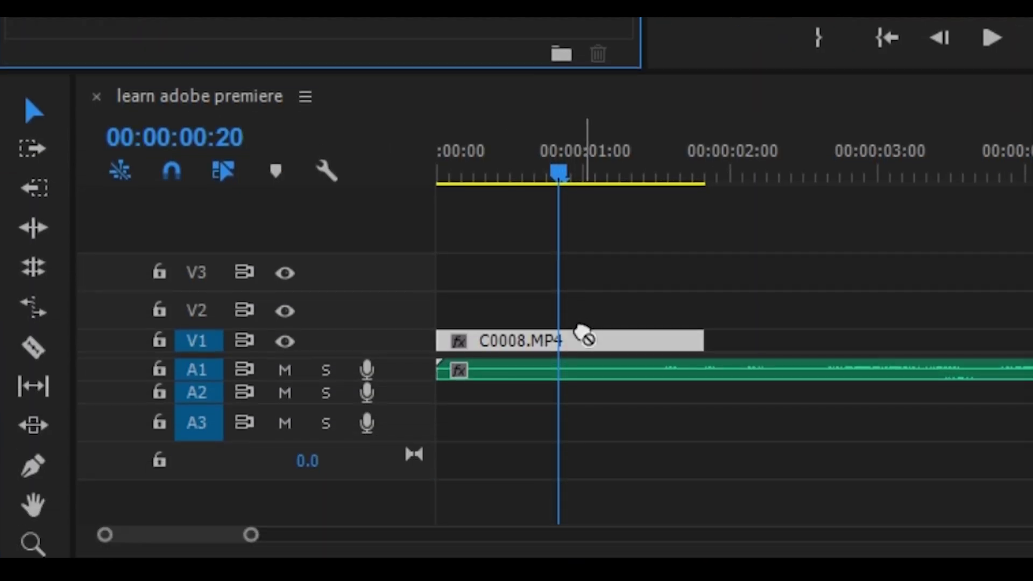
drag(584, 335, 589, 345)
scroll(1032, 0, down, 5)
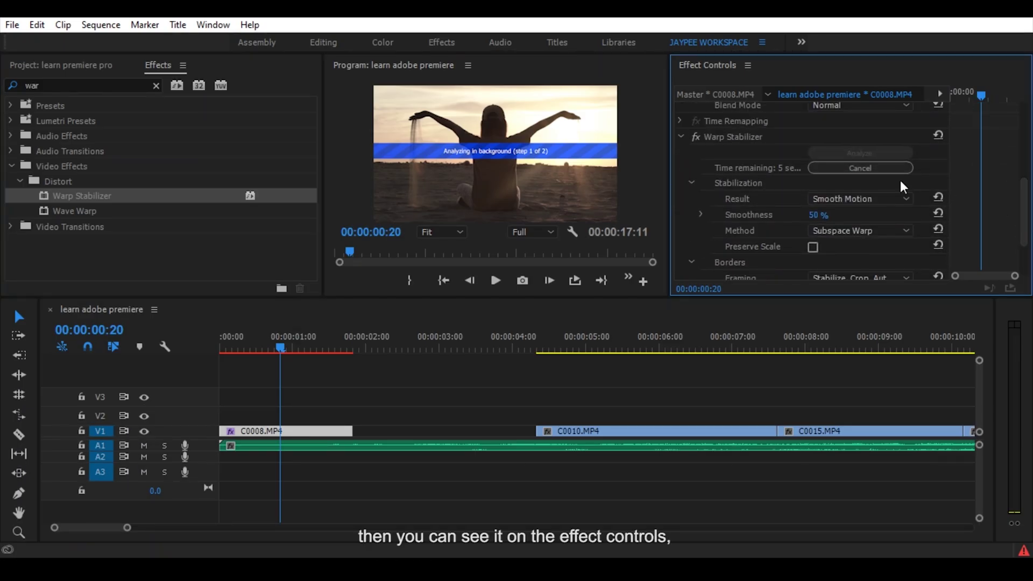
click(755, 141)
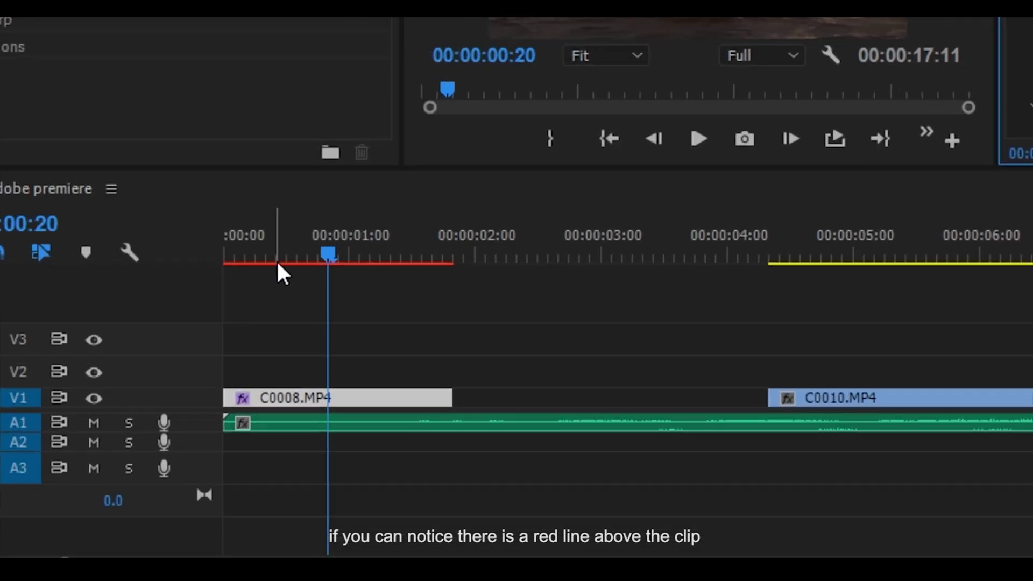
- Mark an In point at the sequence start and an Out point at C0008's end
click(281, 260)
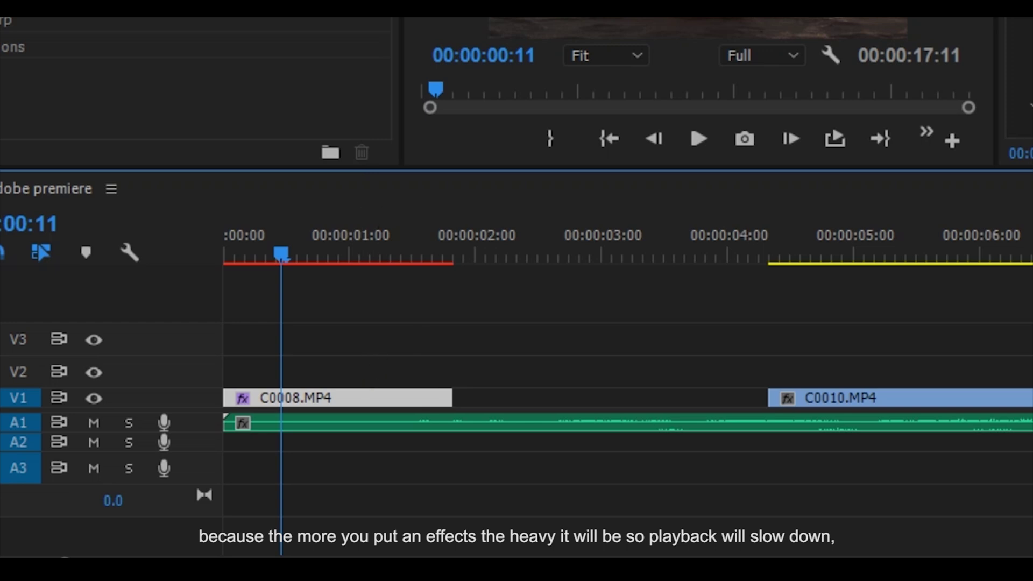
click(380, 345)
click(369, 397)
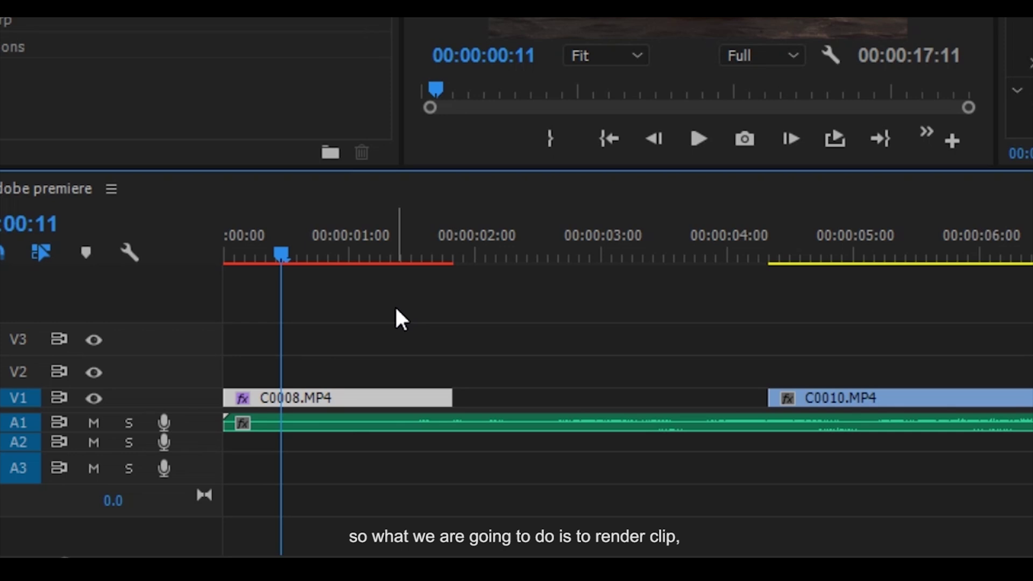
drag(278, 255, 202, 256)
key(i)
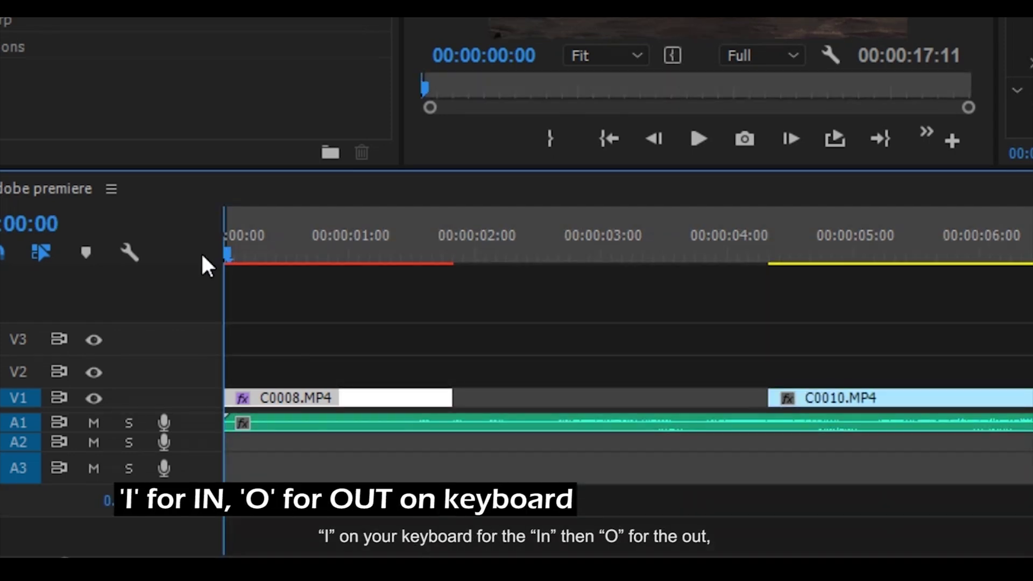
click(466, 250)
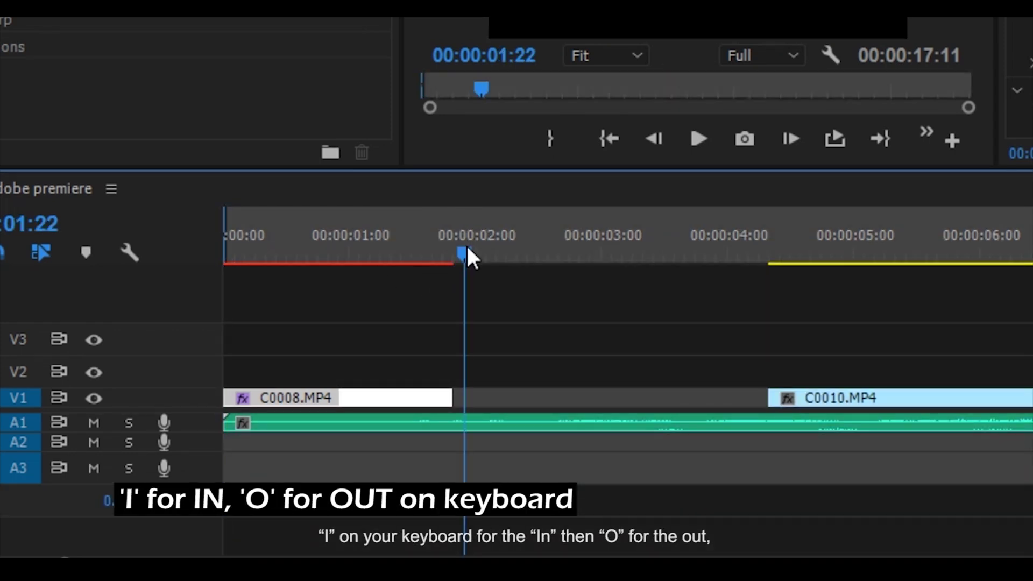
key(o)
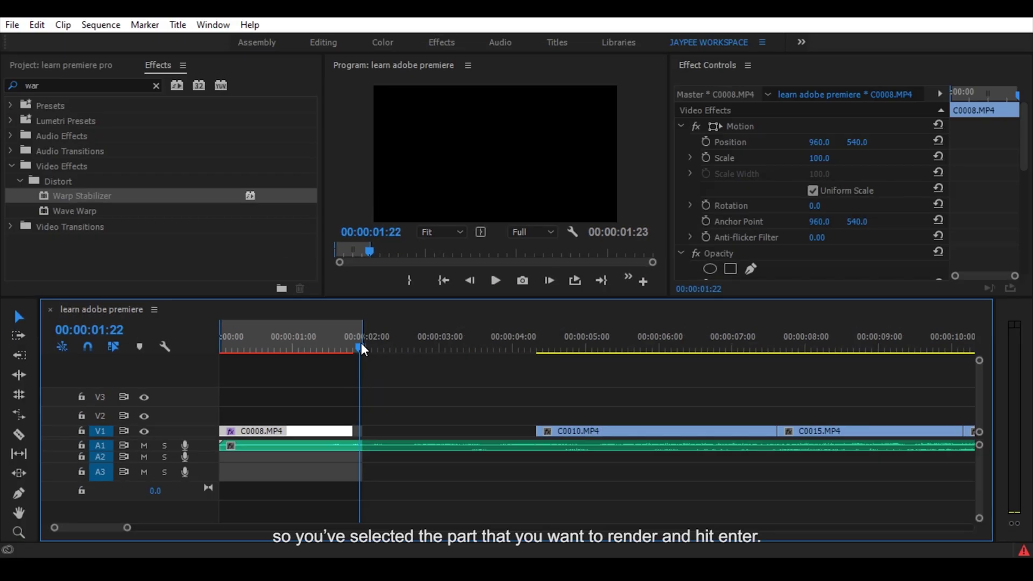
- Render the marked range, clear the In and Out points, and replay the section
click(298, 341)
key(Return)
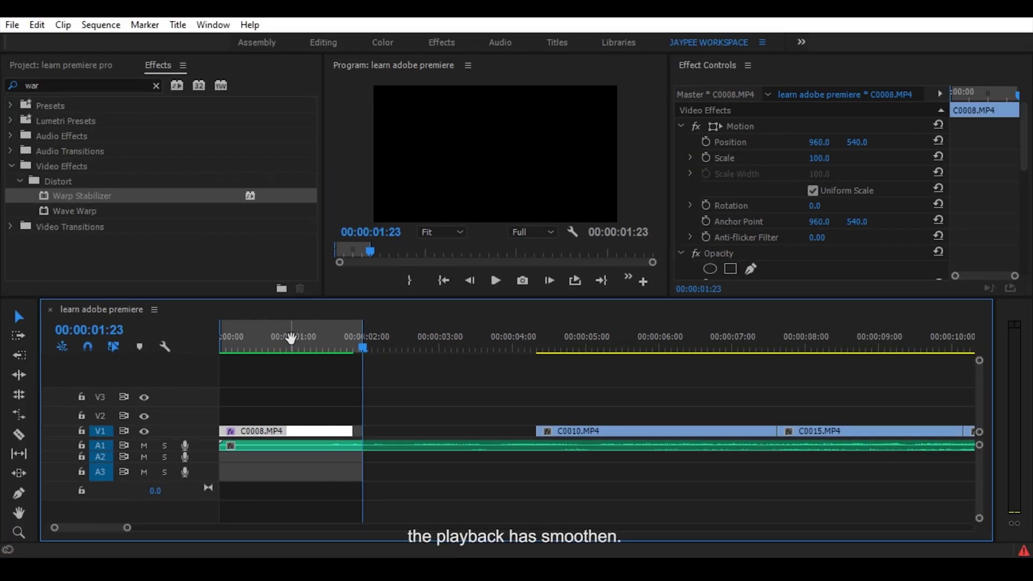
right_click(290, 338)
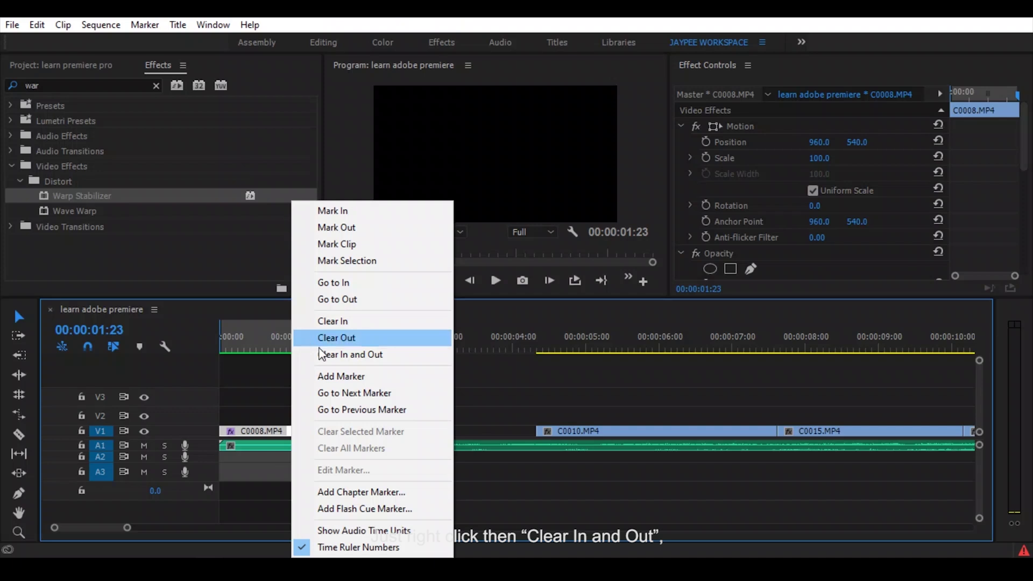
click(364, 356)
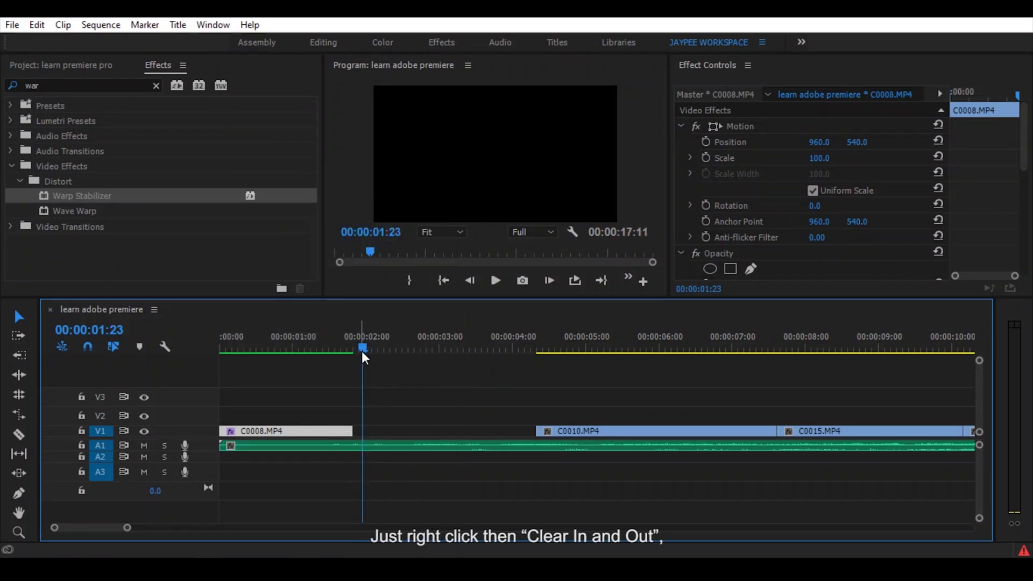
click(394, 392)
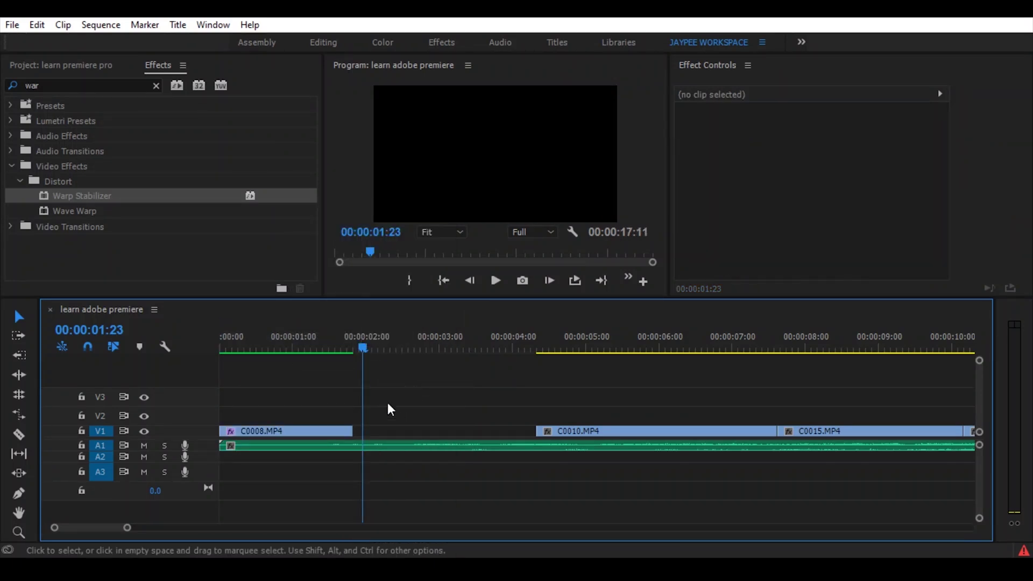
key(shift+Left)
key(shift+Left)
key(shift+Left)
key(shift+Left)
key(shift+Left)
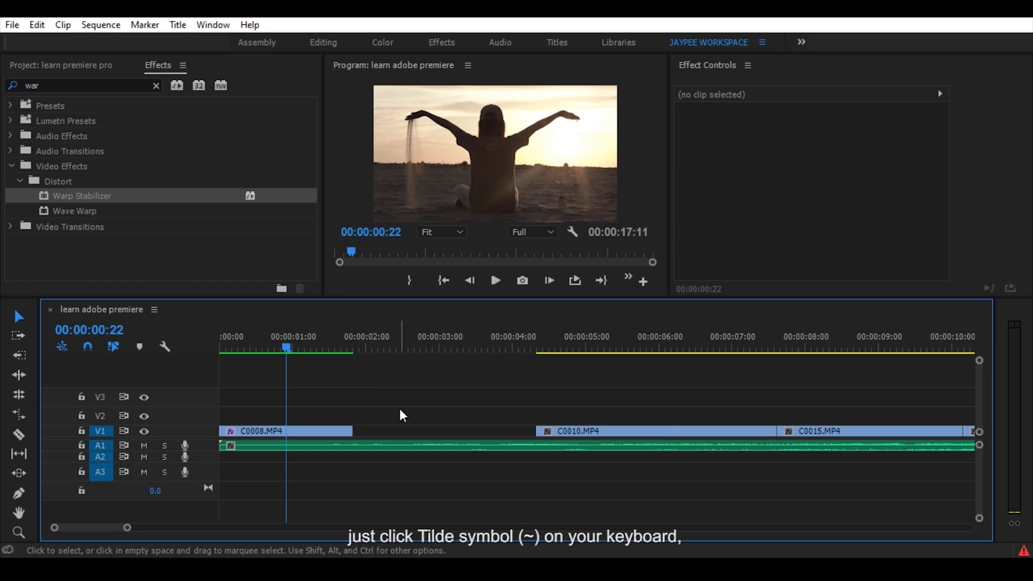
- Maximize the panels to check 00:00:04:19, then move C0010 up onto V2
key(grave)
click(533, 92)
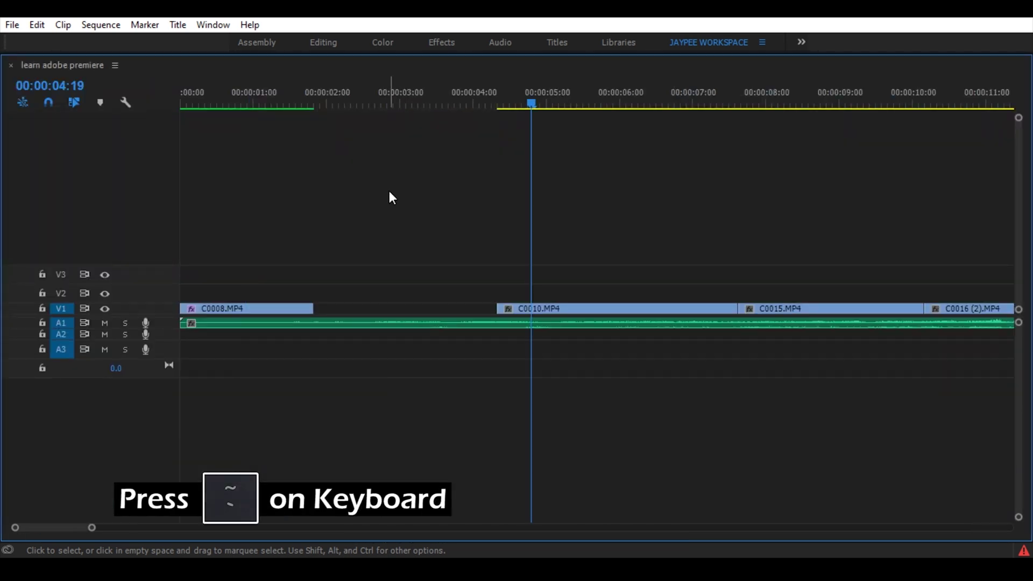
key(grave)
key(grave)
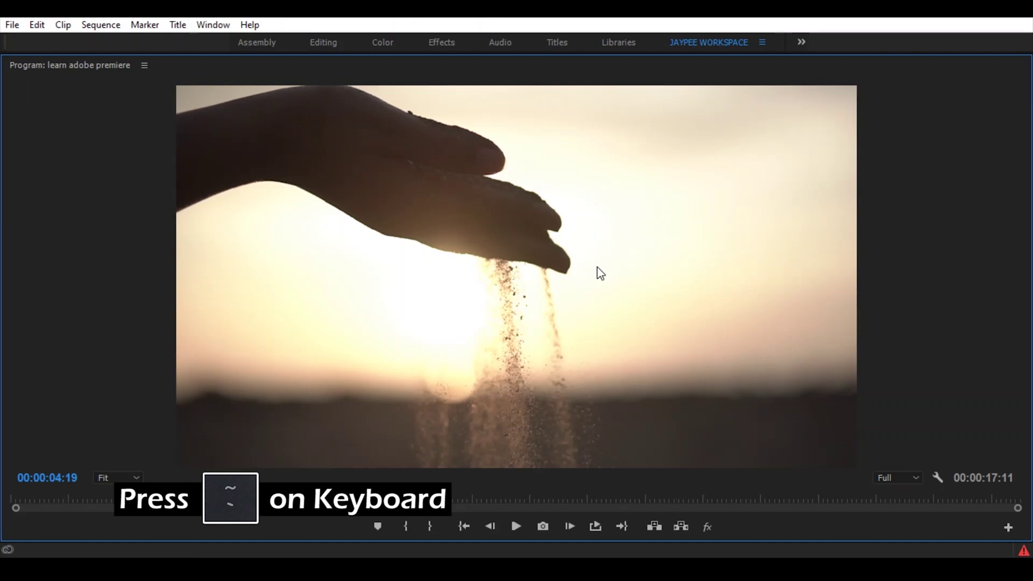
key(grave)
key(grave)
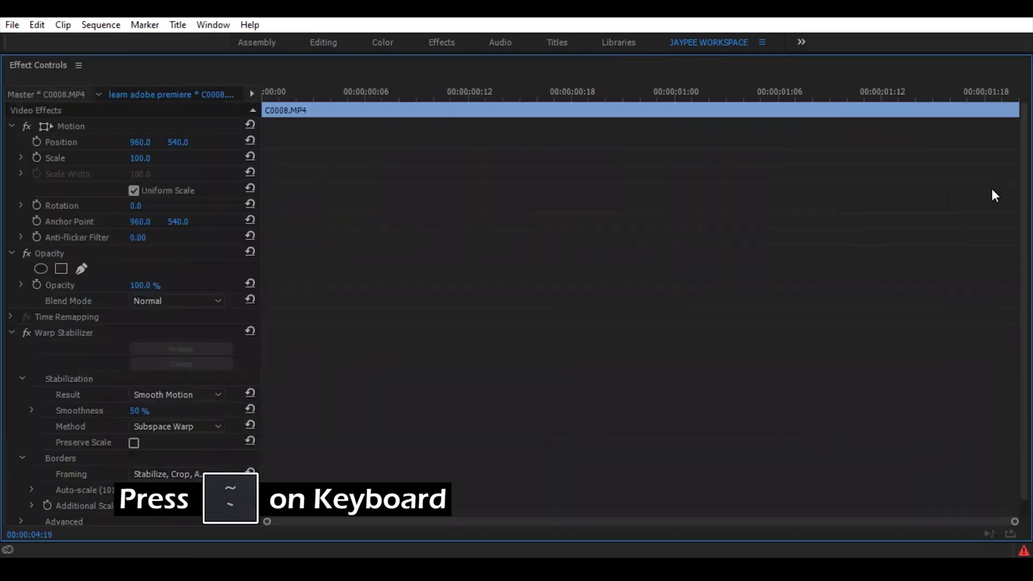
key(grave)
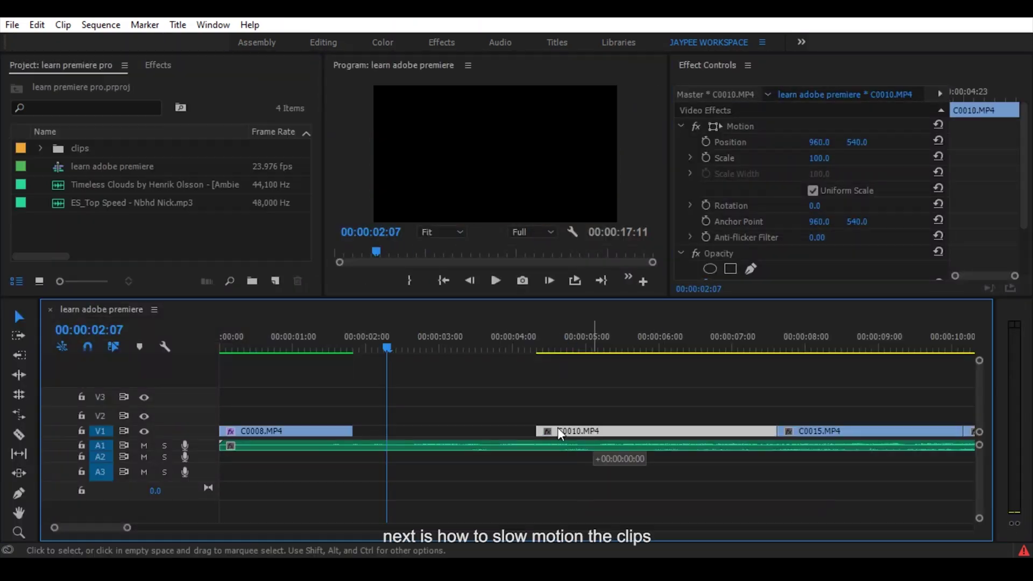
drag(604, 431, 444, 415)
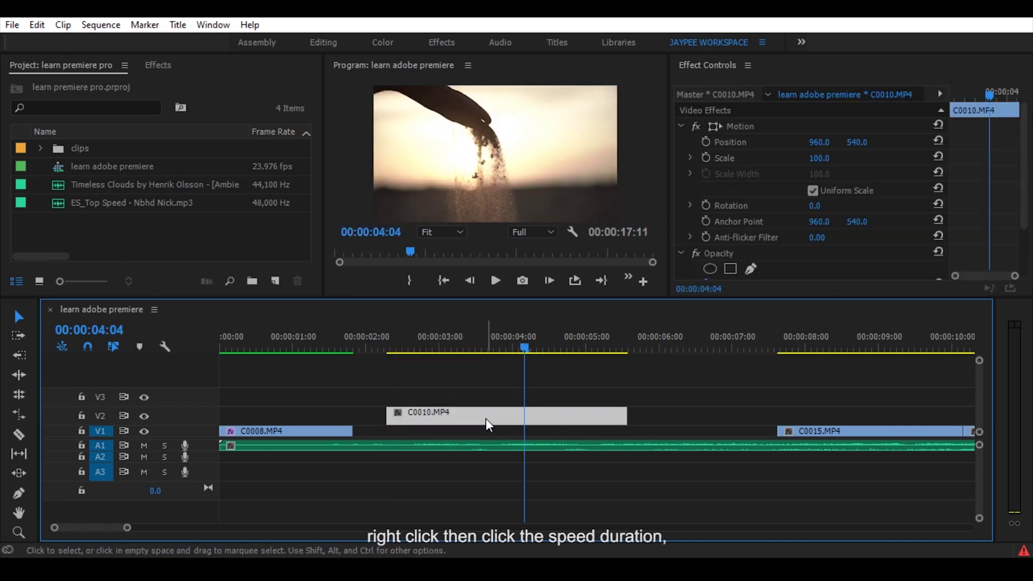
- Slow clip C0010 to 40% speed and zoom the timeline out
right_click(486, 426)
click(546, 427)
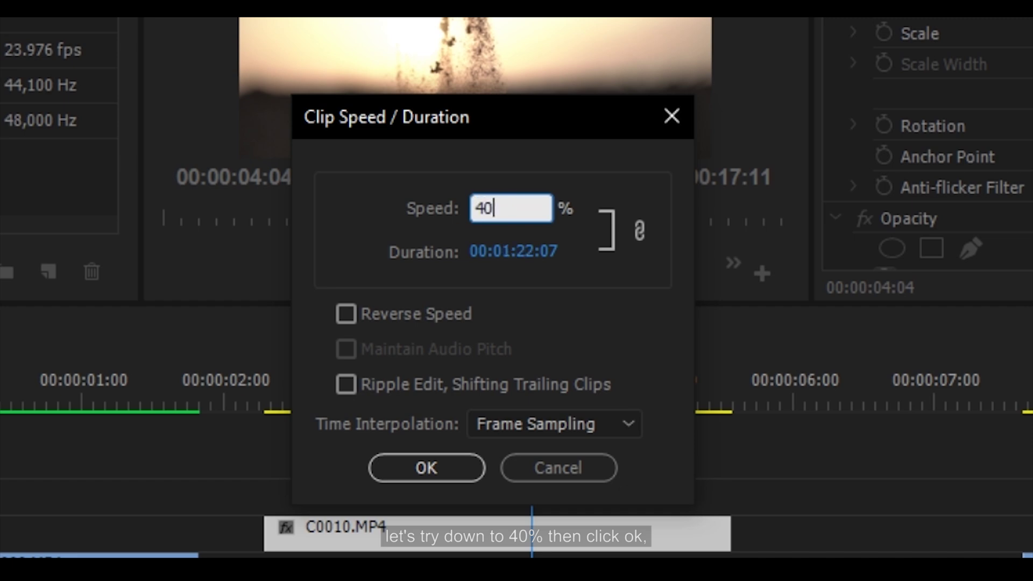
click(439, 478)
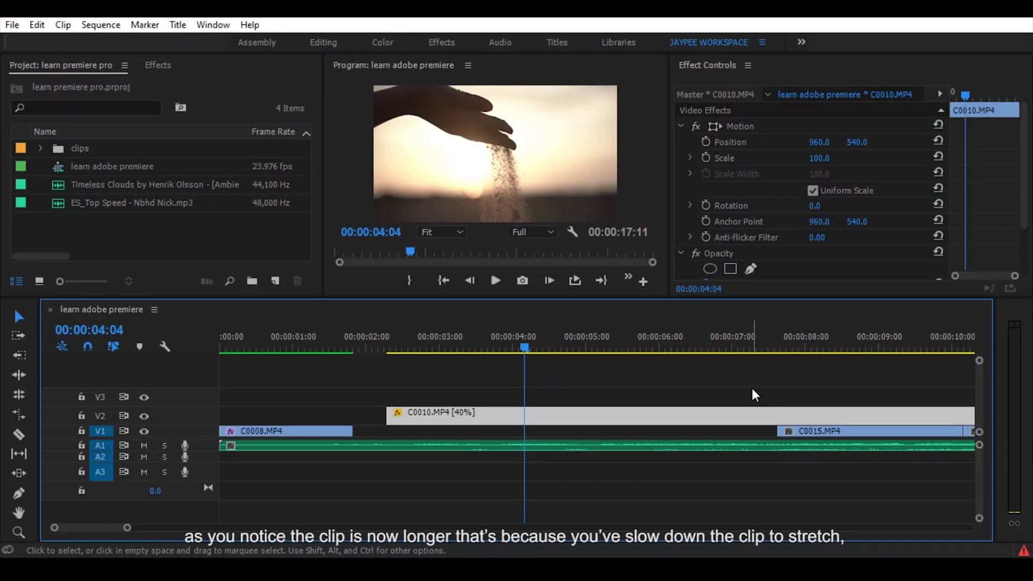
key(minus)
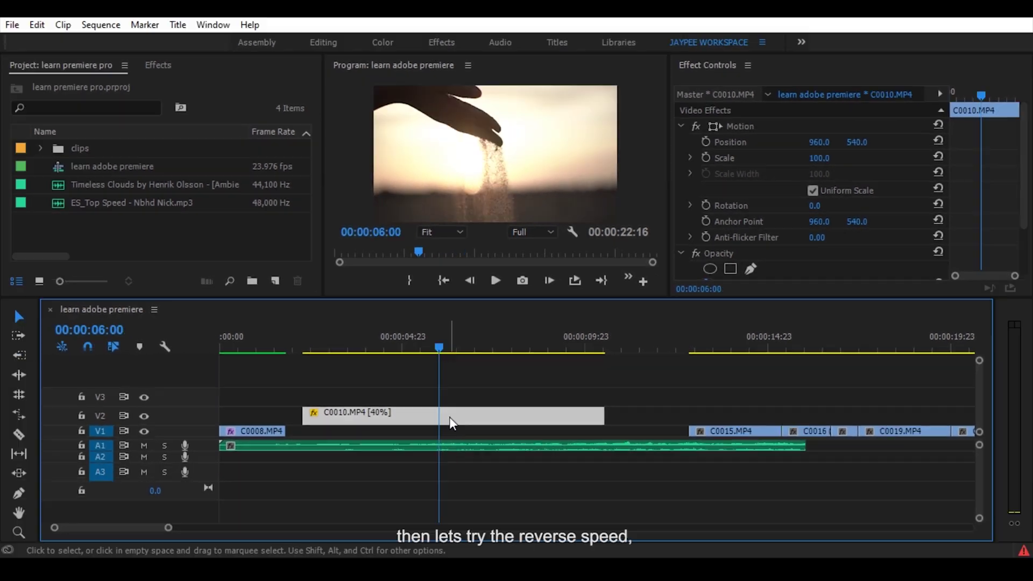
- Reverse C0010 at 40% speed and preview it full screen from 00:00:07:03
right_click(444, 428)
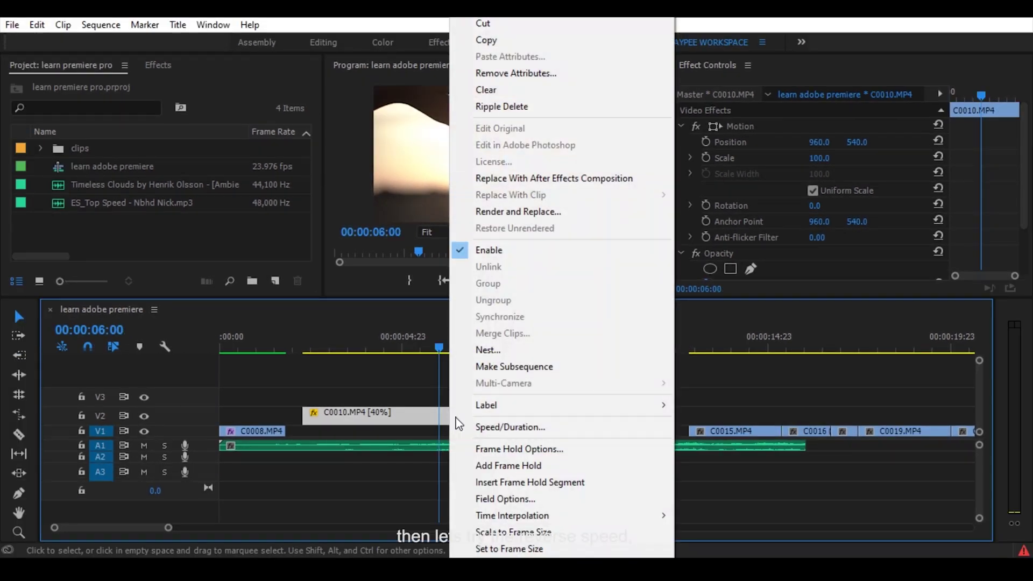
click(503, 428)
click(464, 283)
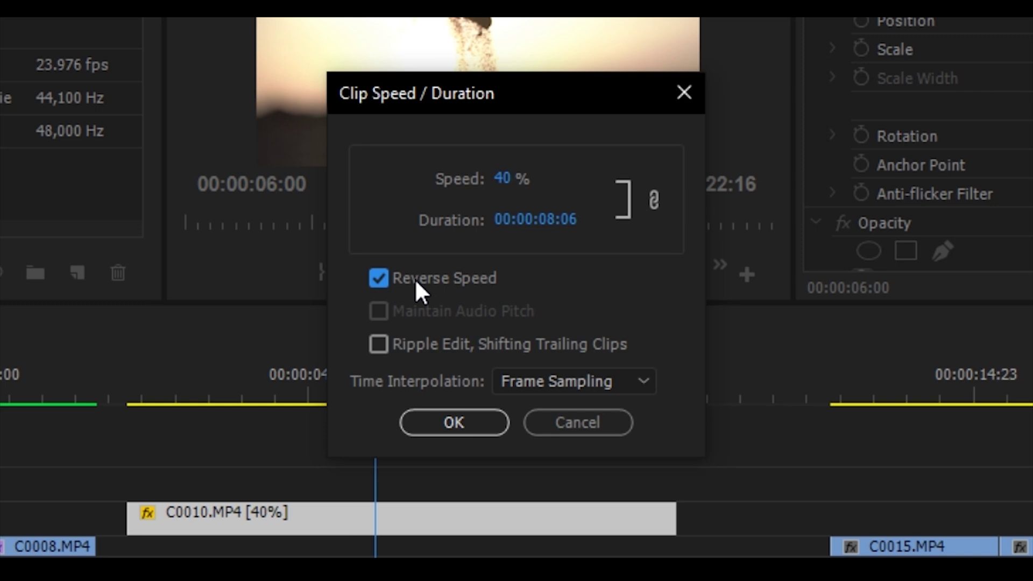
click(454, 423)
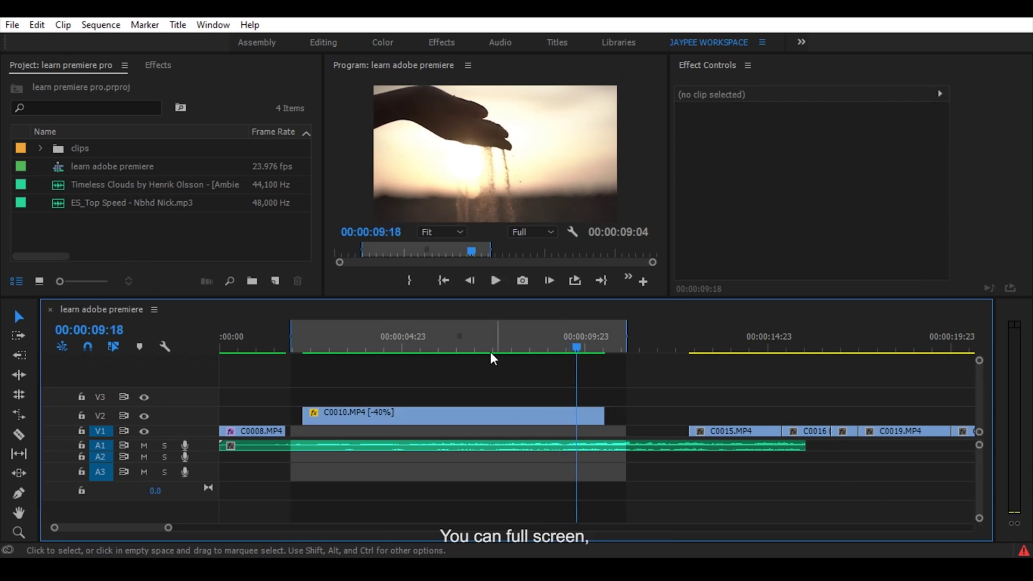
click(482, 347)
key(ctrl+grave)
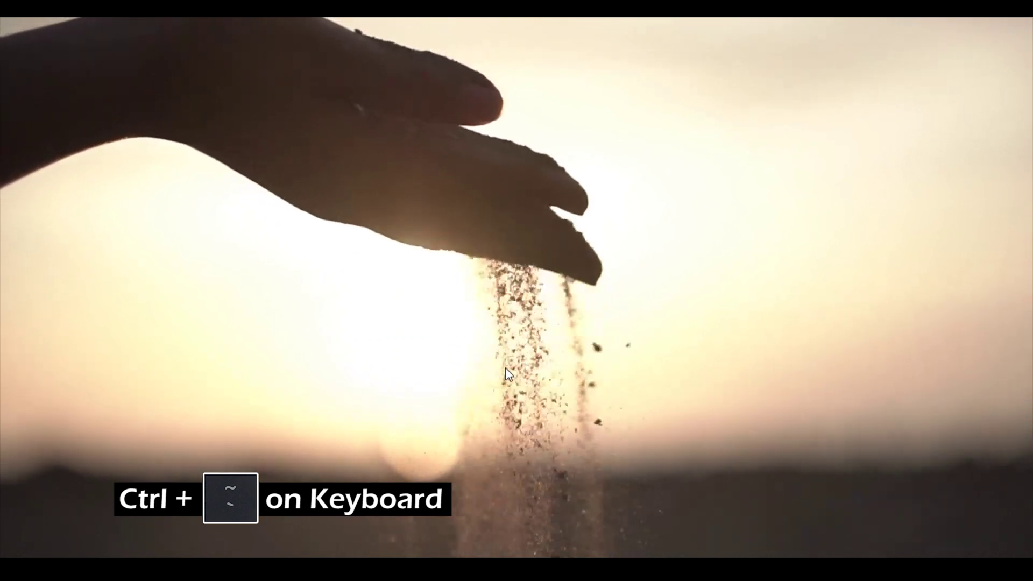
key(ctrl+grave)
- Set C0010.MP4 to 200% and C0018.MP4 to 40% speed, then play the slowed clip
key(ctrl+r)
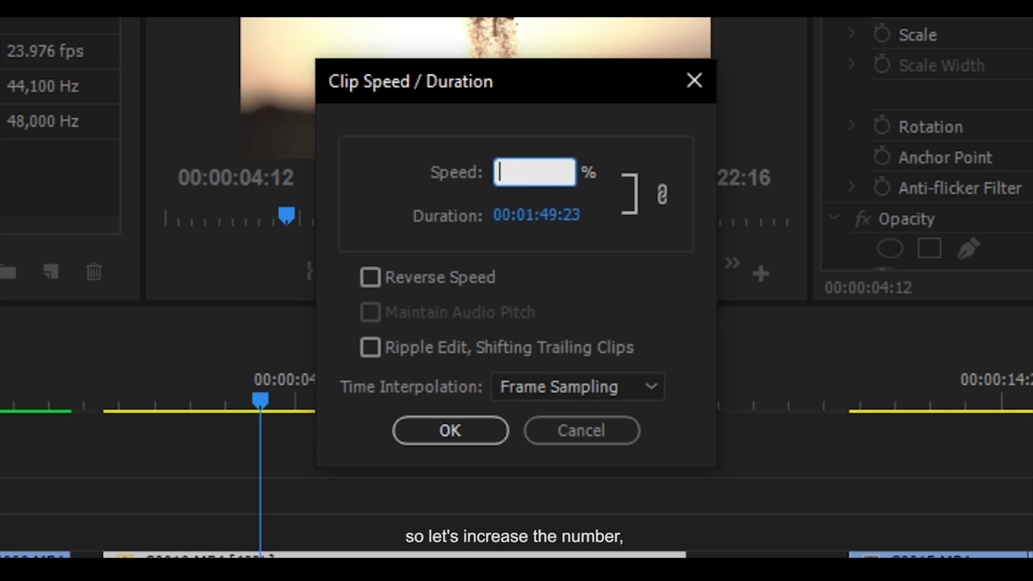
key(Return)
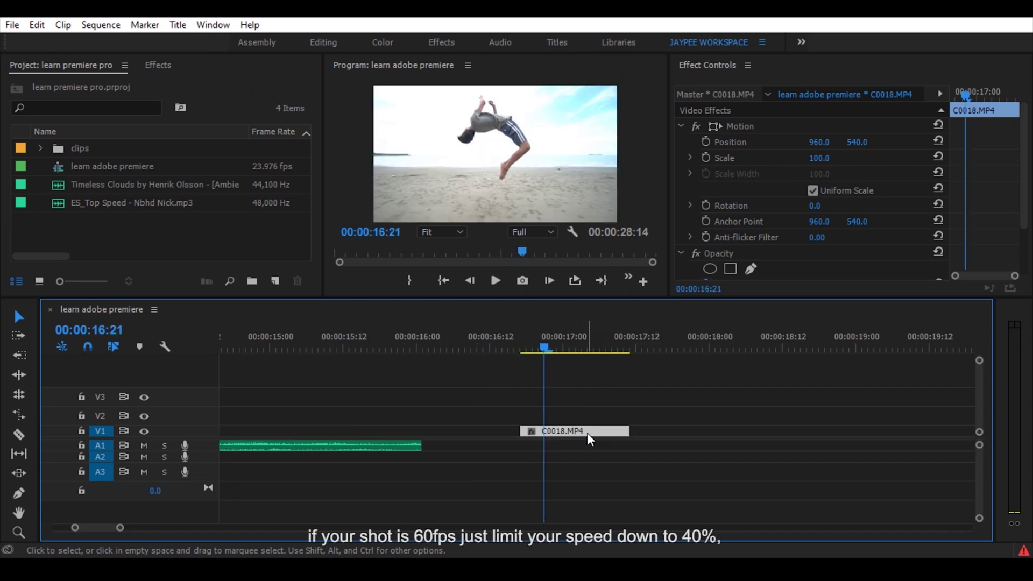
right_click(591, 440)
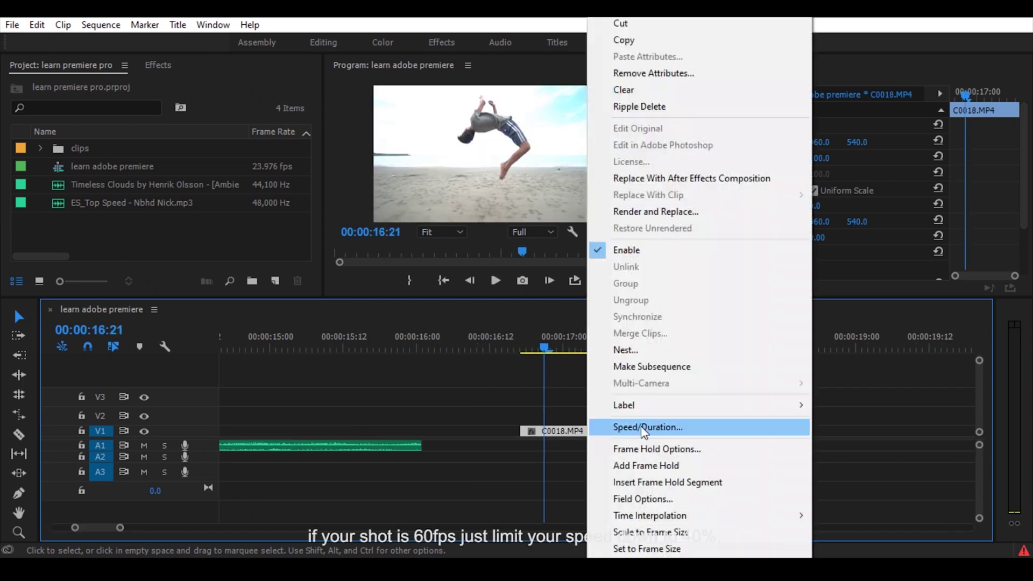
click(634, 427)
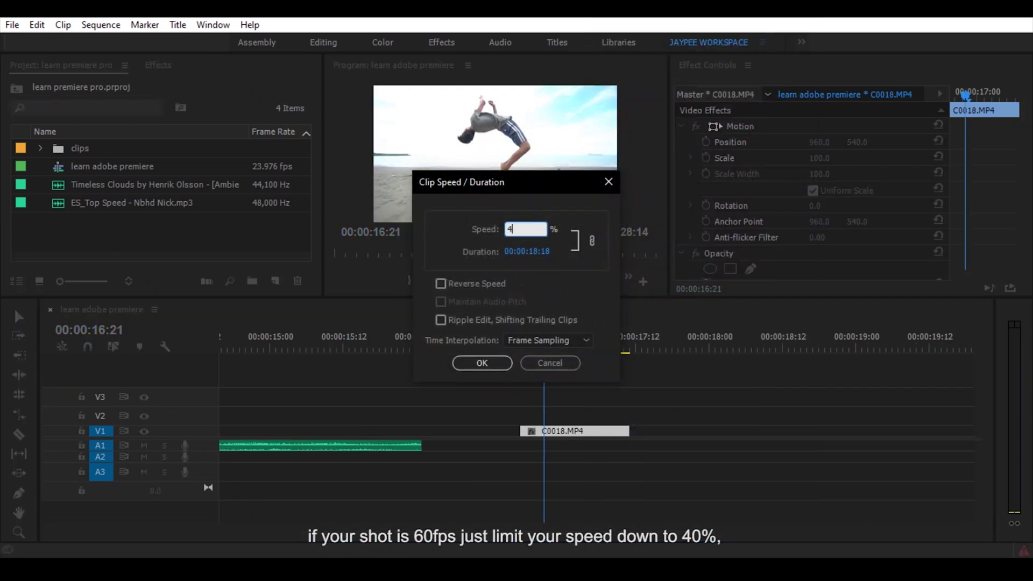
key(Return)
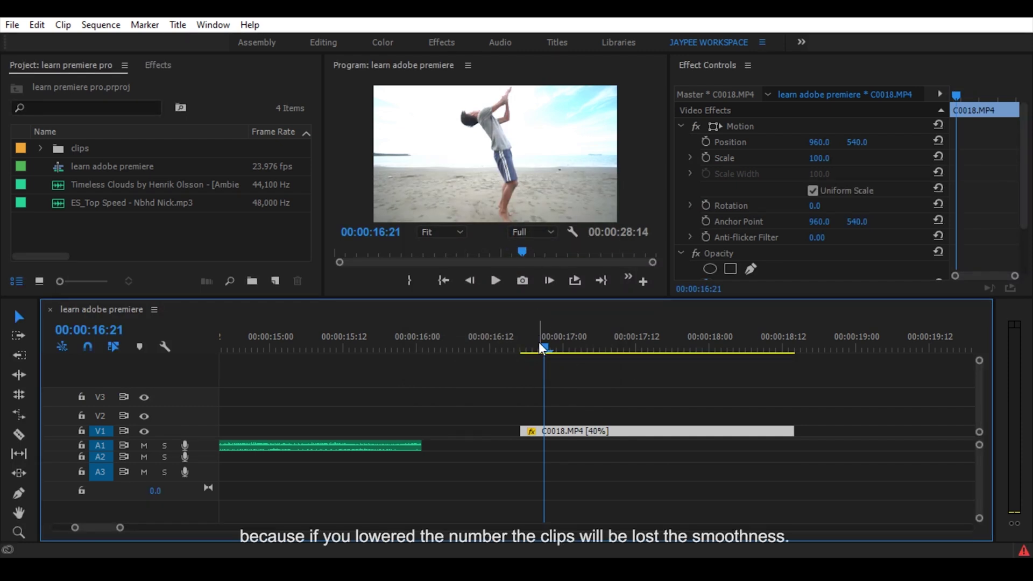
click(527, 349)
key(space)
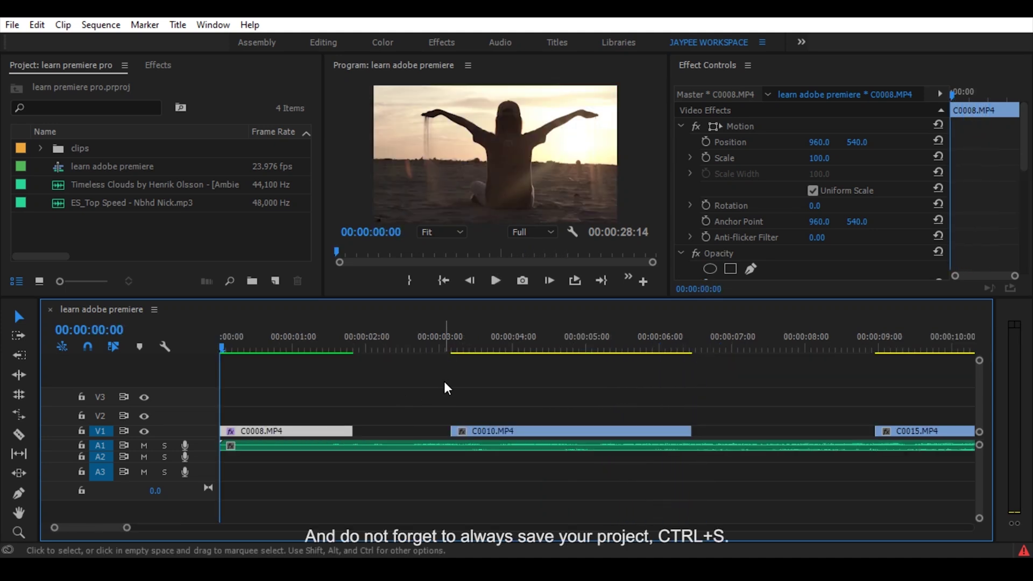
- Save the project and keyframe C0008's Scale from 100 at 0:00 to 200 at 1:15
key(ctrl+s)
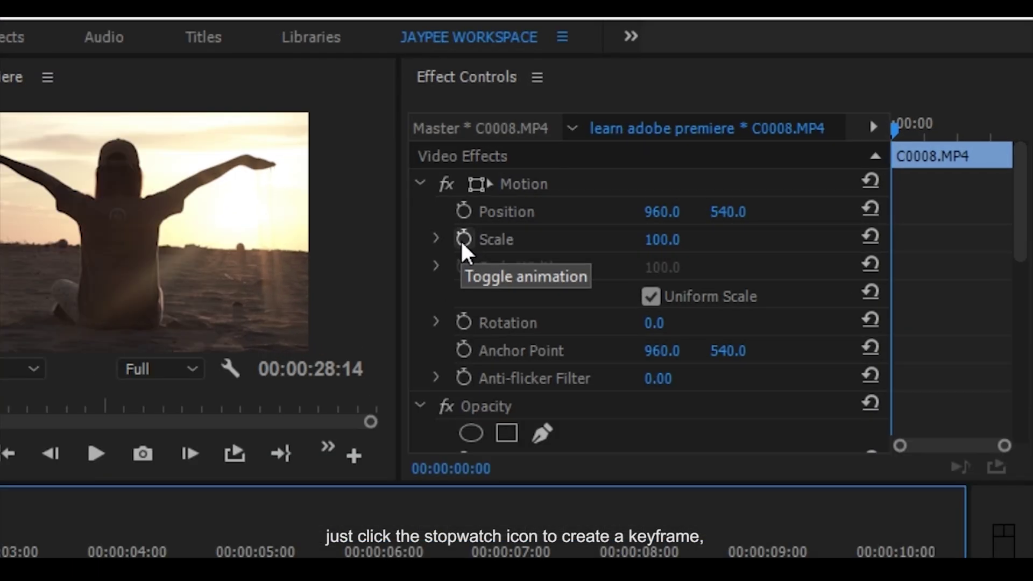
click(706, 158)
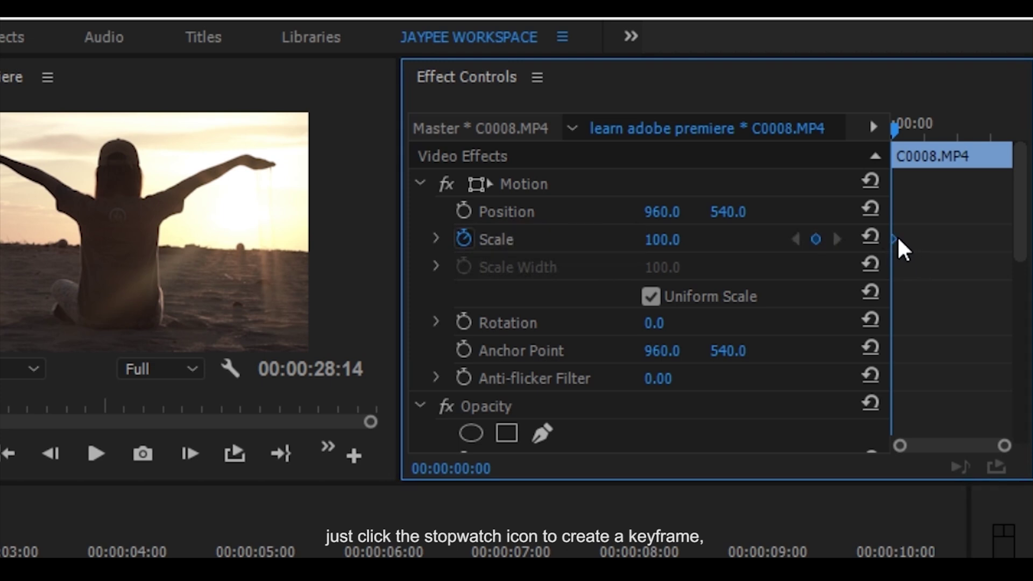
click(670, 239)
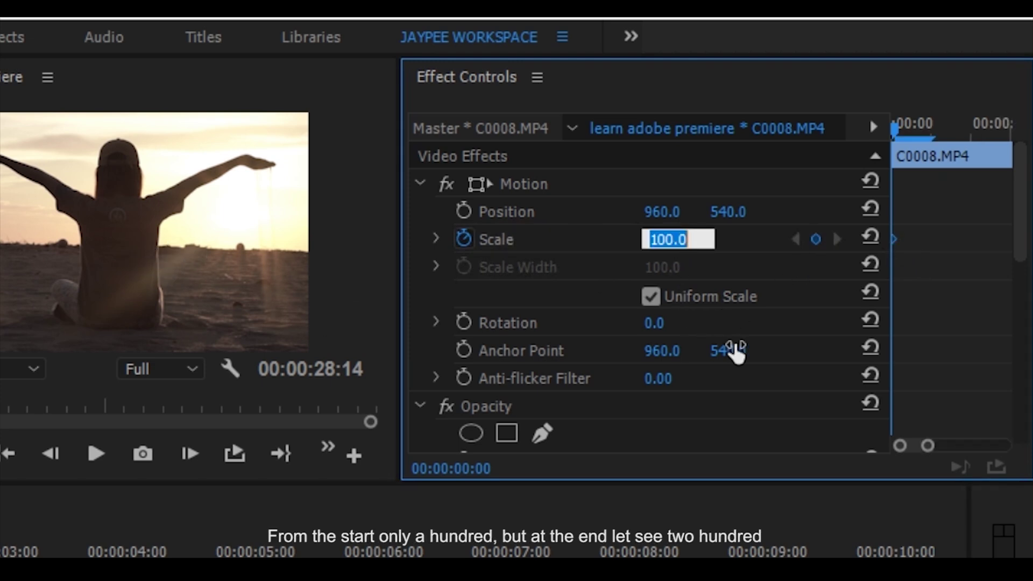
click(953, 265)
drag(902, 132, 999, 131)
click(662, 239)
key(BackSpace)
text(200)
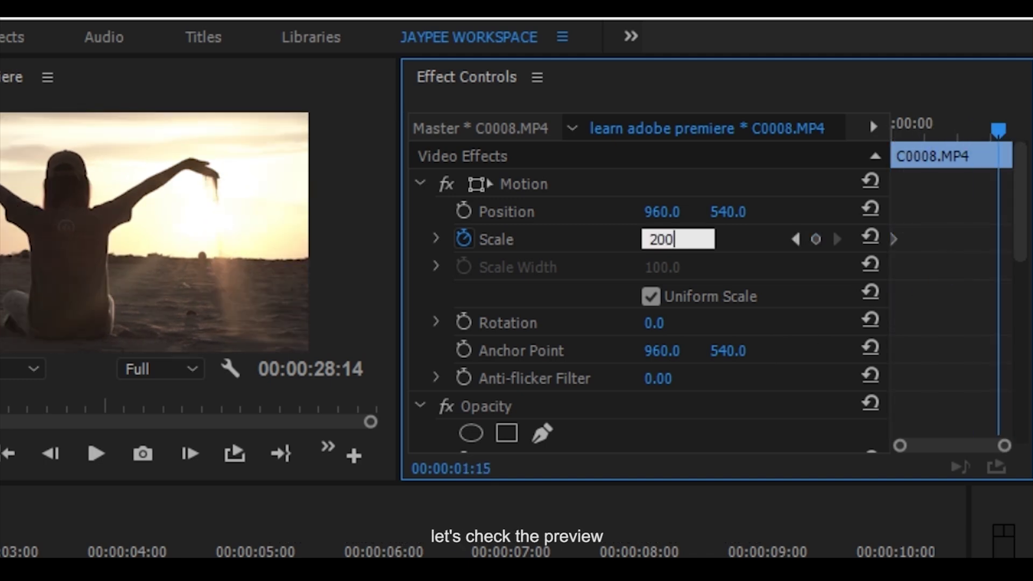
key(Return)
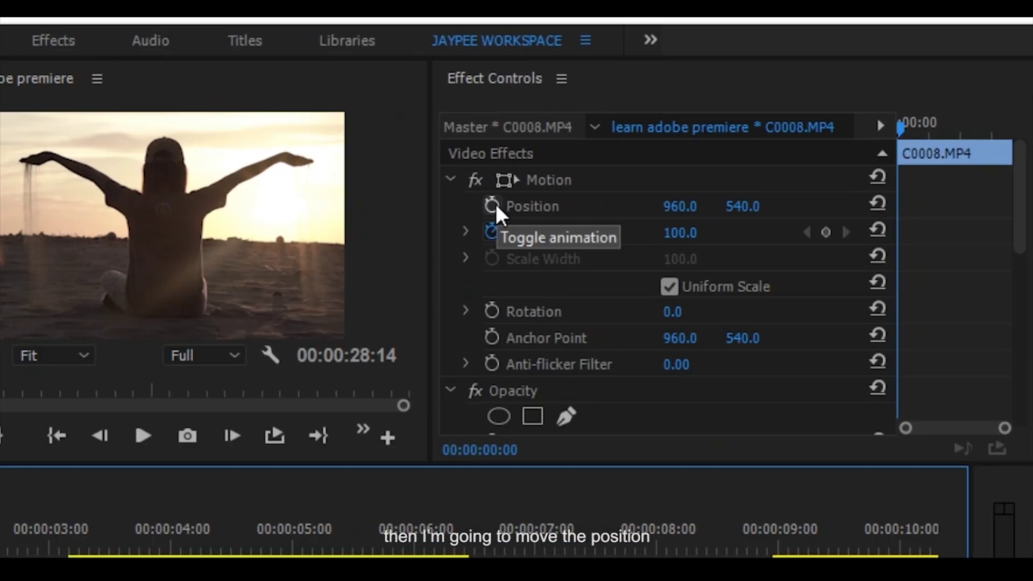
- Keyframe C0008's Position to shift toward the hand, then play and render the zoom
click(706, 142)
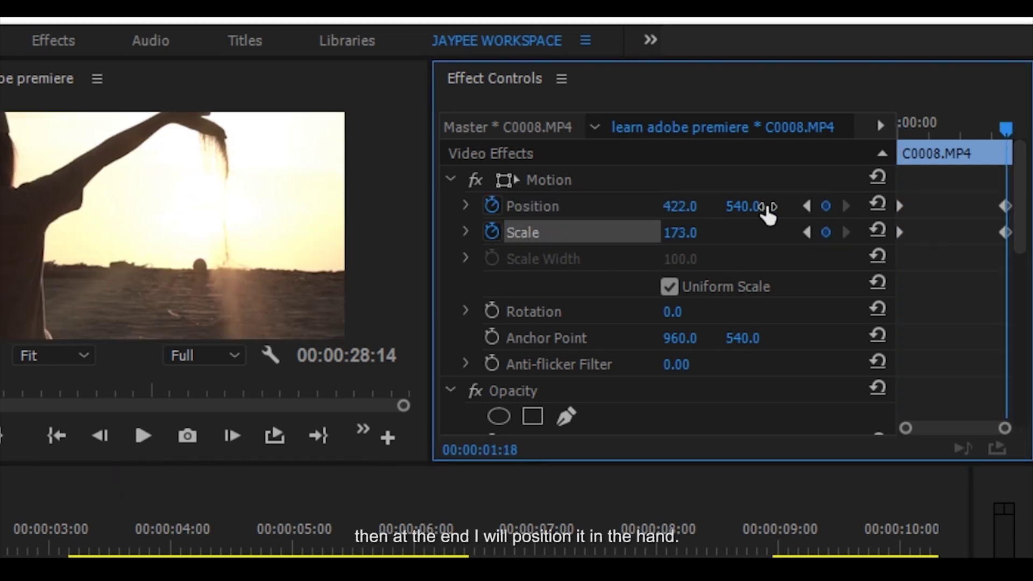
drag(759, 209, 856, 209)
drag(681, 206, 687, 203)
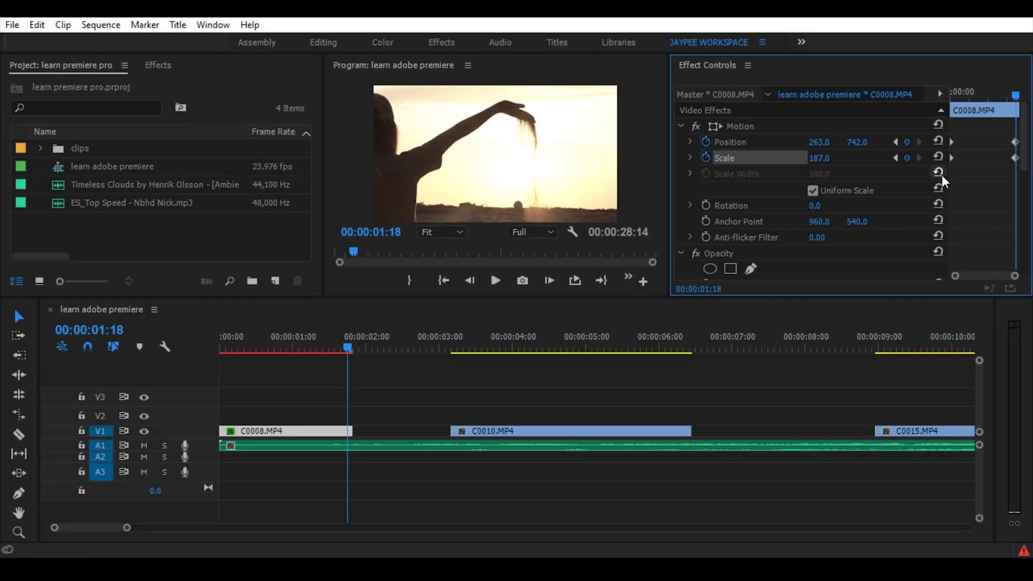
click(575, 362)
key(Return)
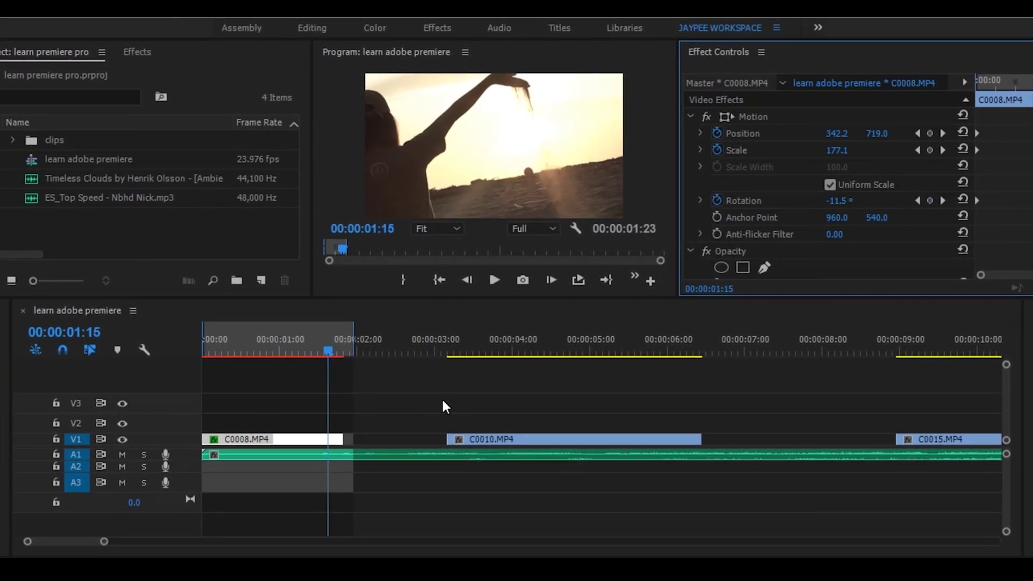
key(Return)
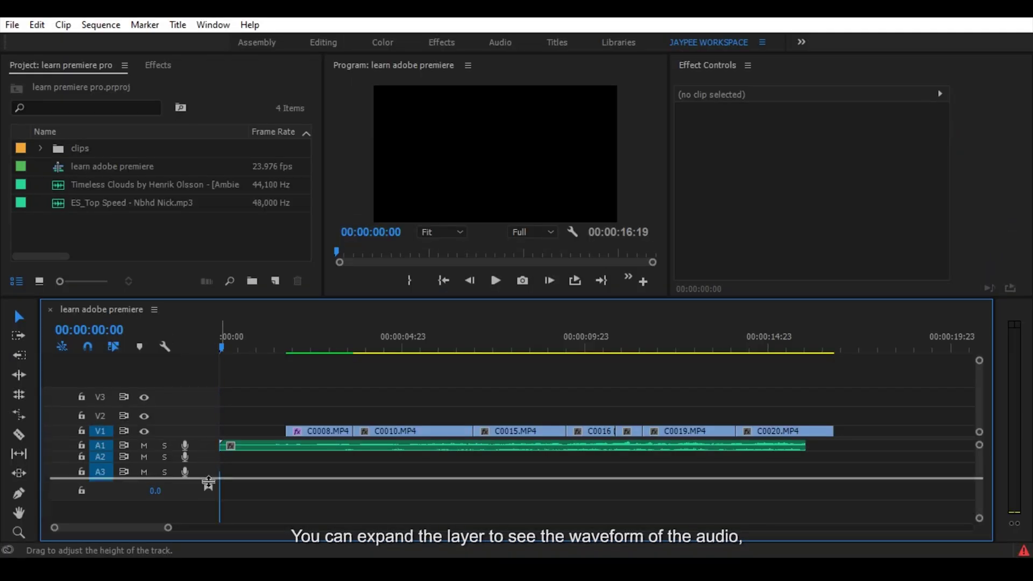
- Heighten A1 and add music volume keyframes dipping to about -13.5 dB, rising to about 2 dB
drag(209, 459, 347, 500)
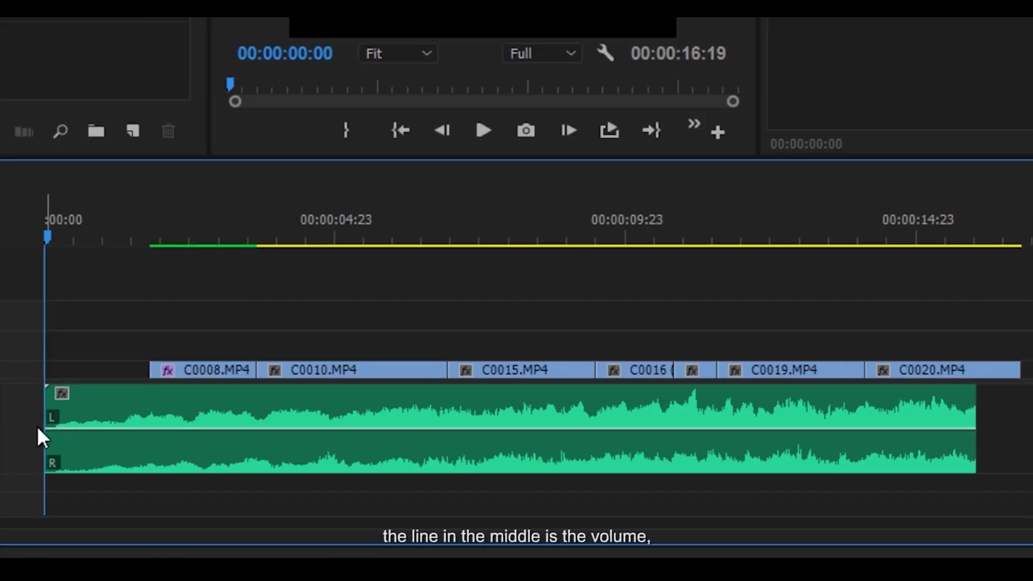
drag(817, 429, 552, 415)
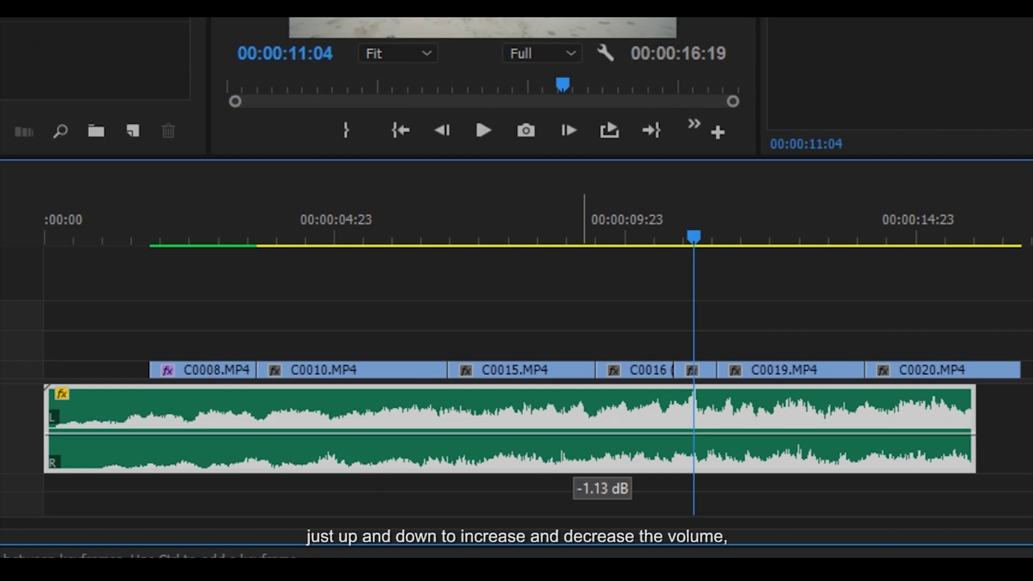
drag(595, 434, 595, 455)
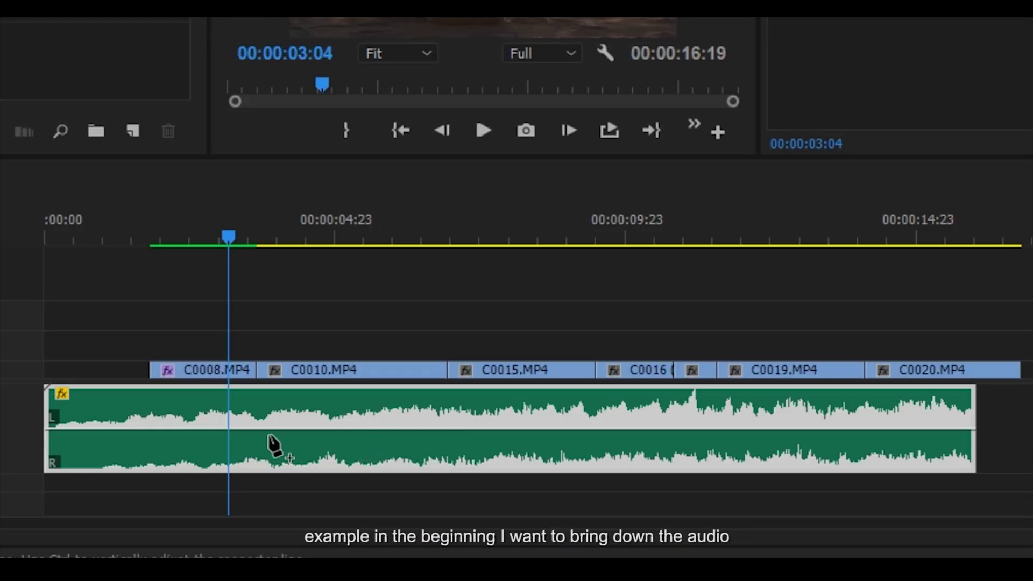
click(325, 430)
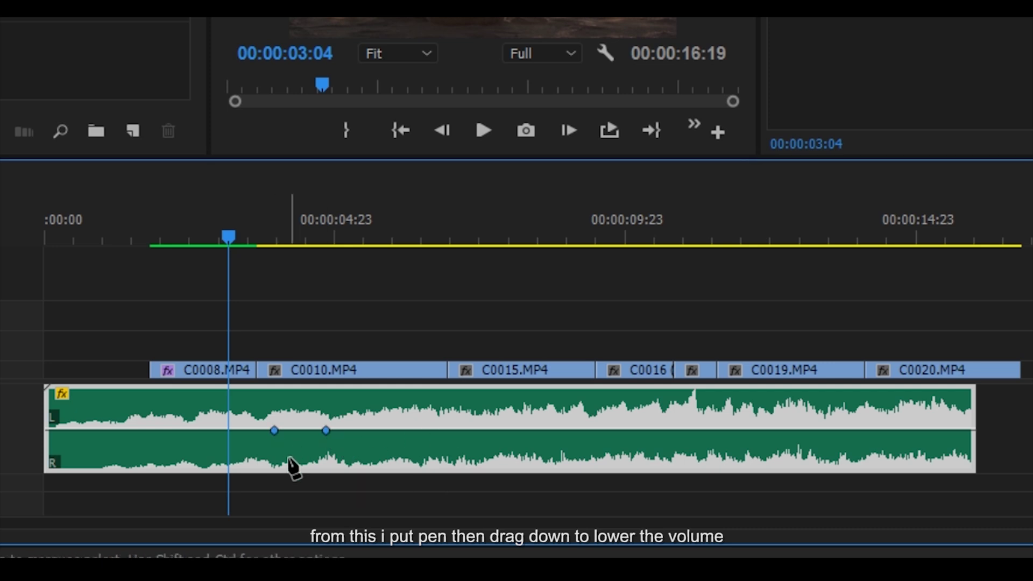
drag(274, 430, 271, 457)
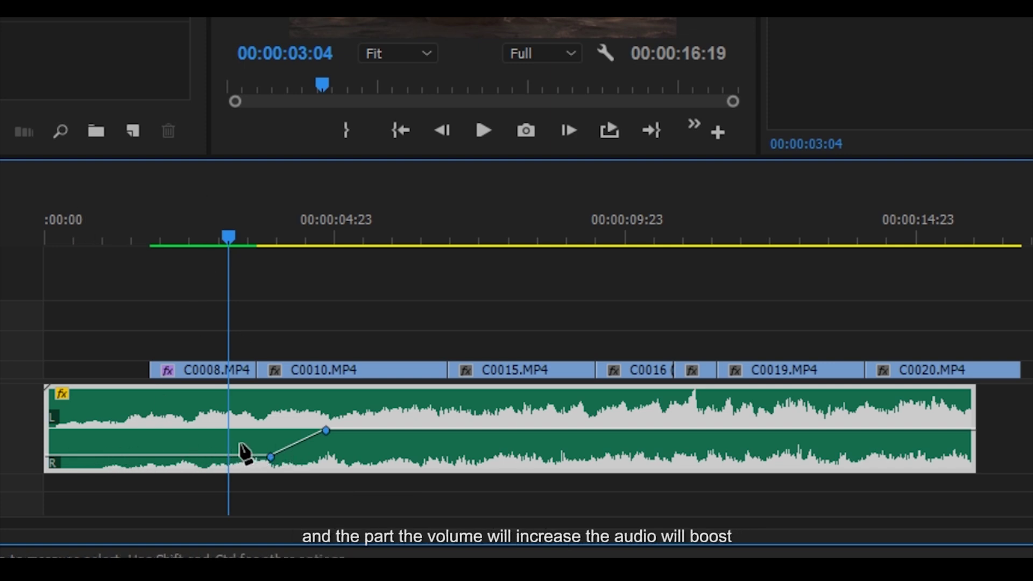
drag(326, 431, 353, 414)
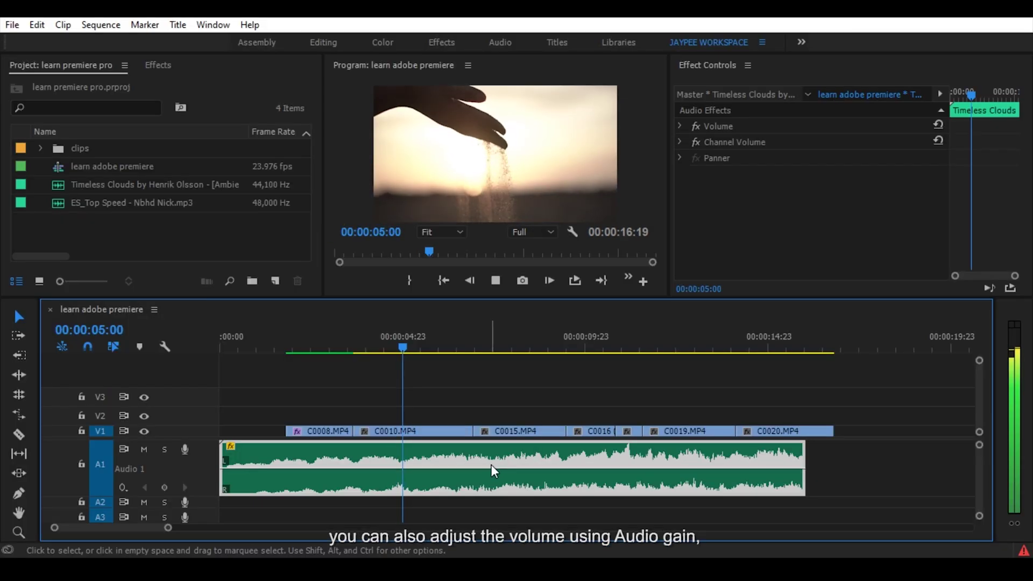
- Set the Timeless Clouds music's audio gain to 15 dB
right_click(432, 456)
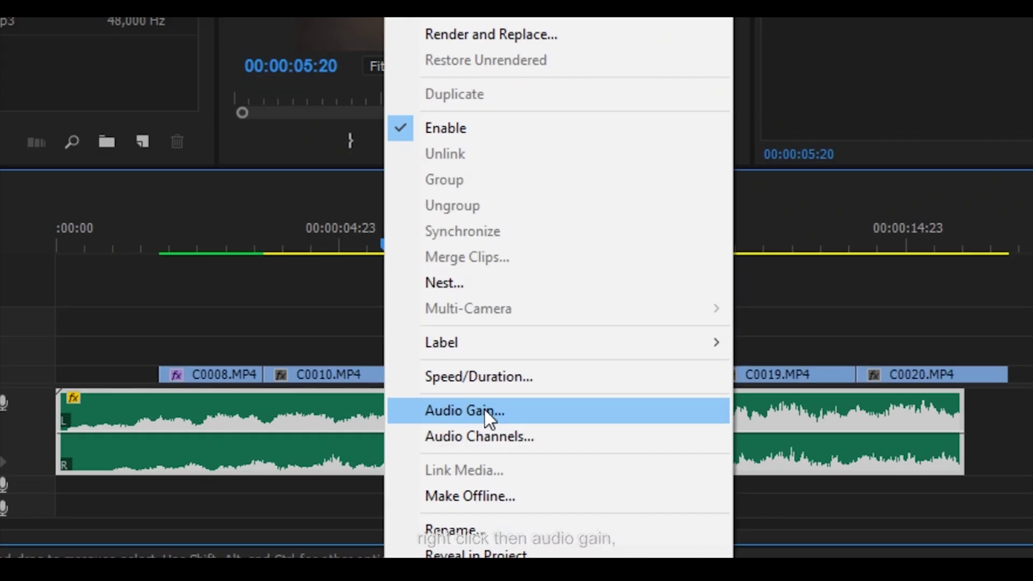
click(486, 411)
click(392, 229)
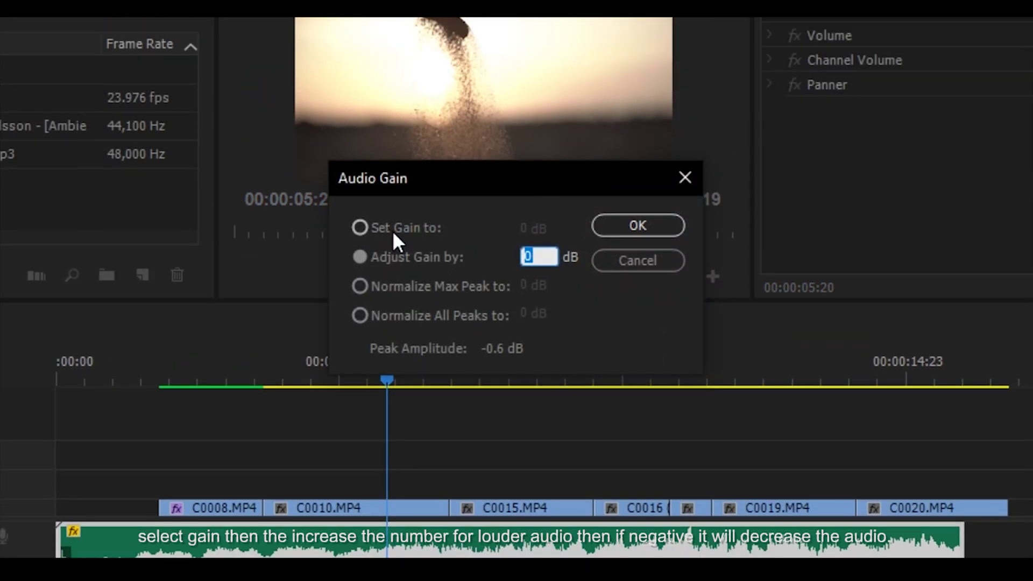
click(523, 228)
text(15)
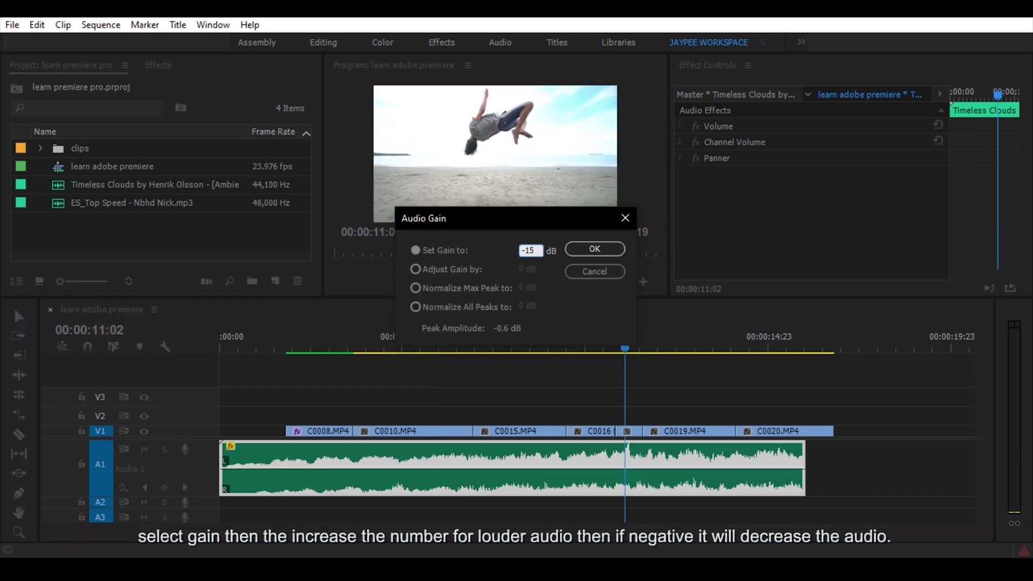
key(Return)
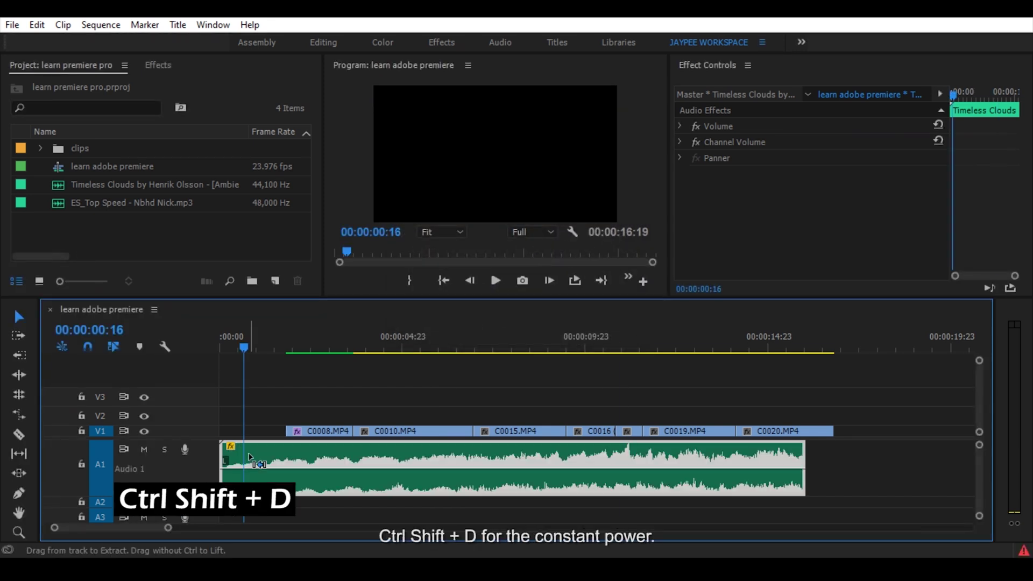
- Add Constant Power fades, lengthening the opening to 2 seconds and the ending to about 3
key(ctrl+shift+d)
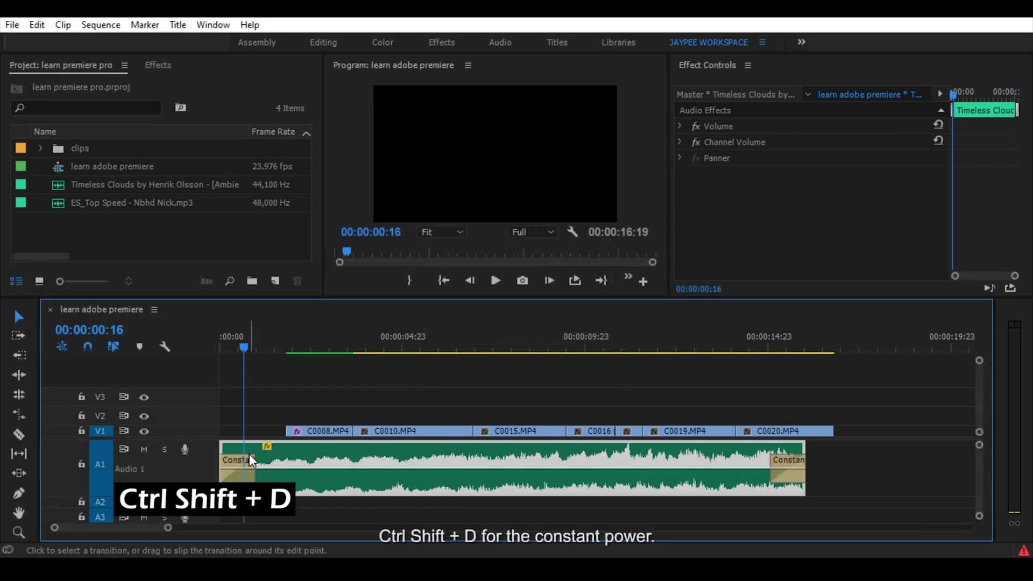
click(240, 464)
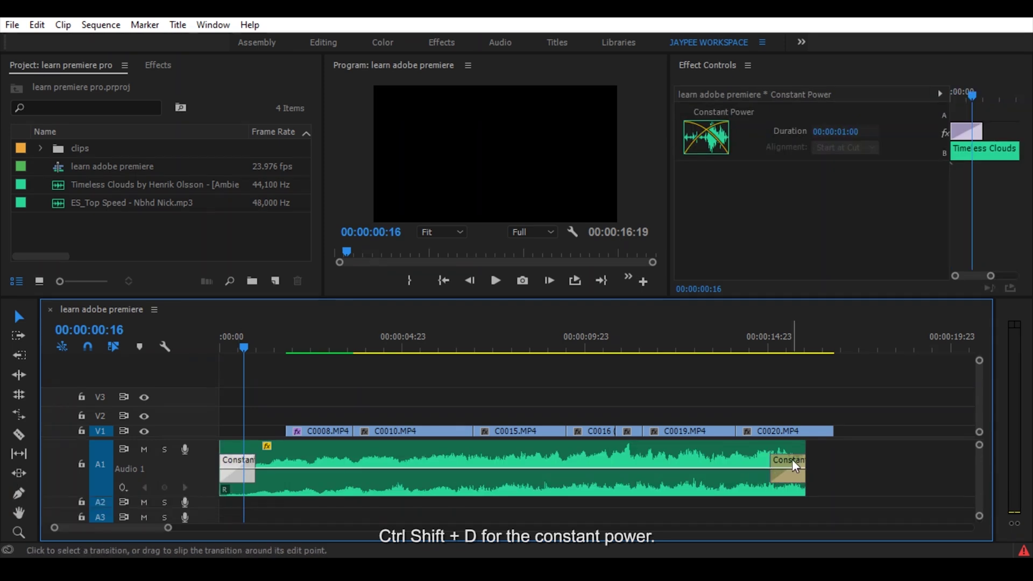
drag(250, 460, 291, 460)
click(768, 459)
drag(767, 458, 694, 456)
drag(695, 343, 686, 344)
key(space)
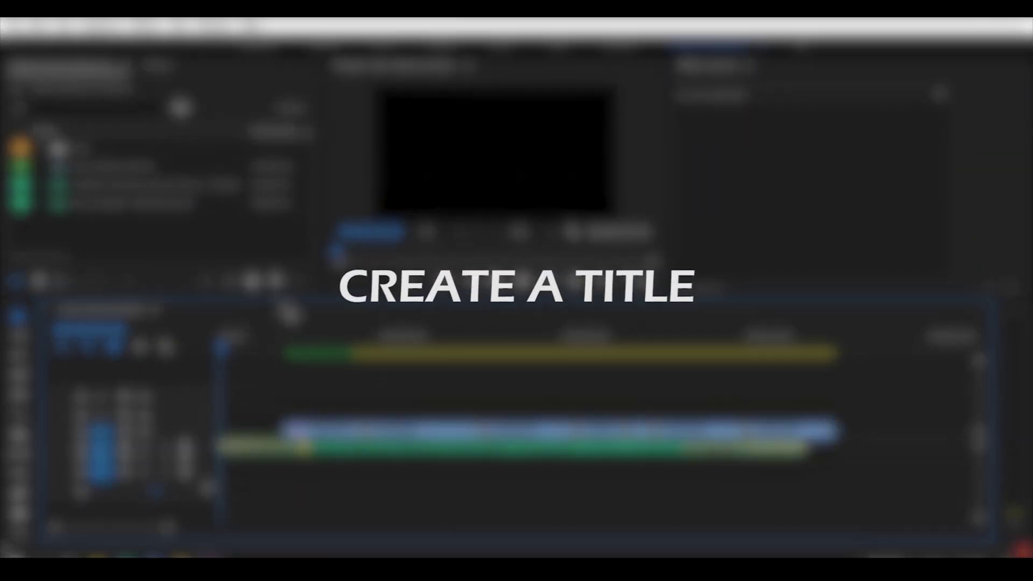
- Create a new title named Title 01 and start typing on its canvas
right_click(150, 233)
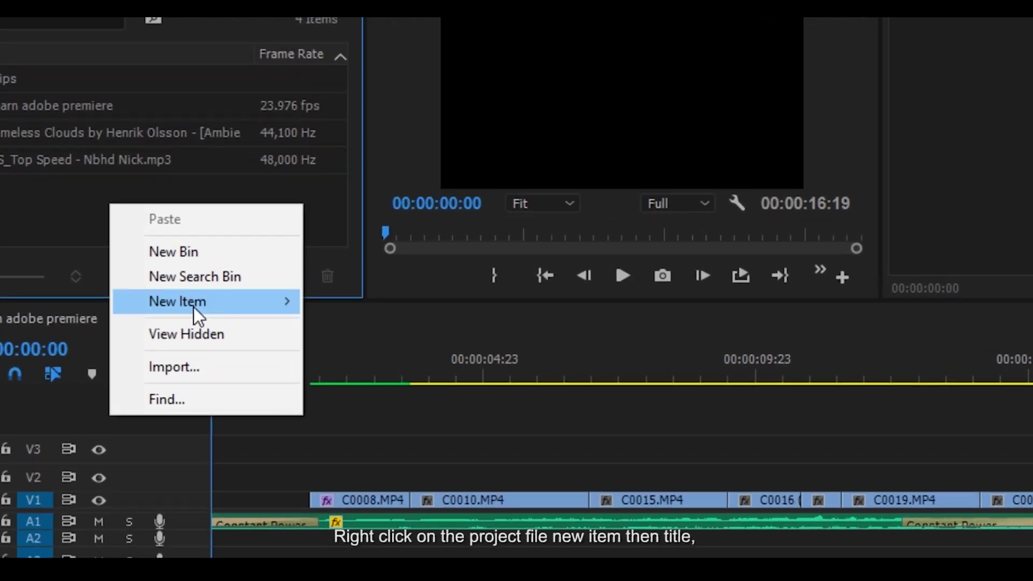
mouse_move(194, 308)
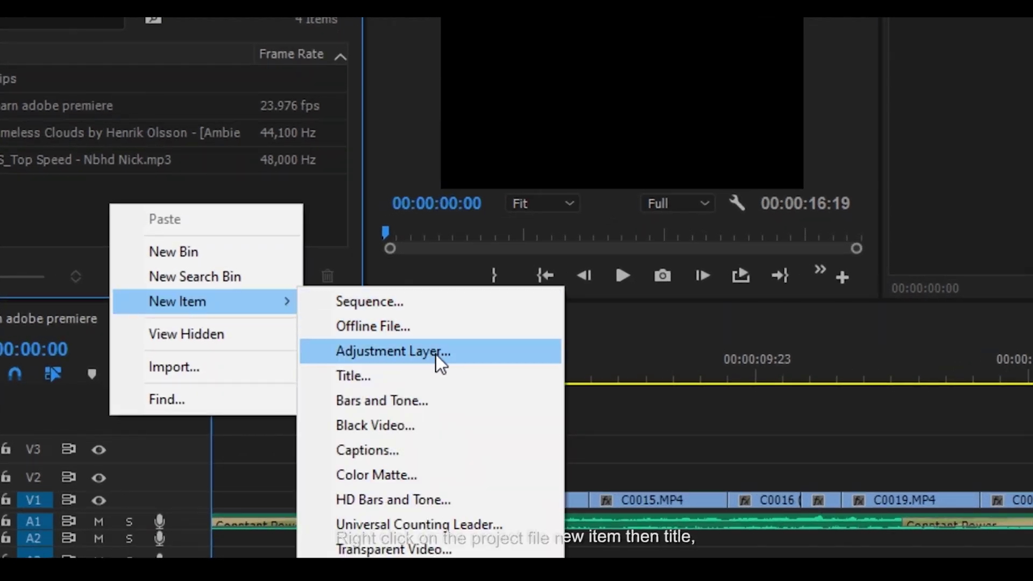
click(405, 381)
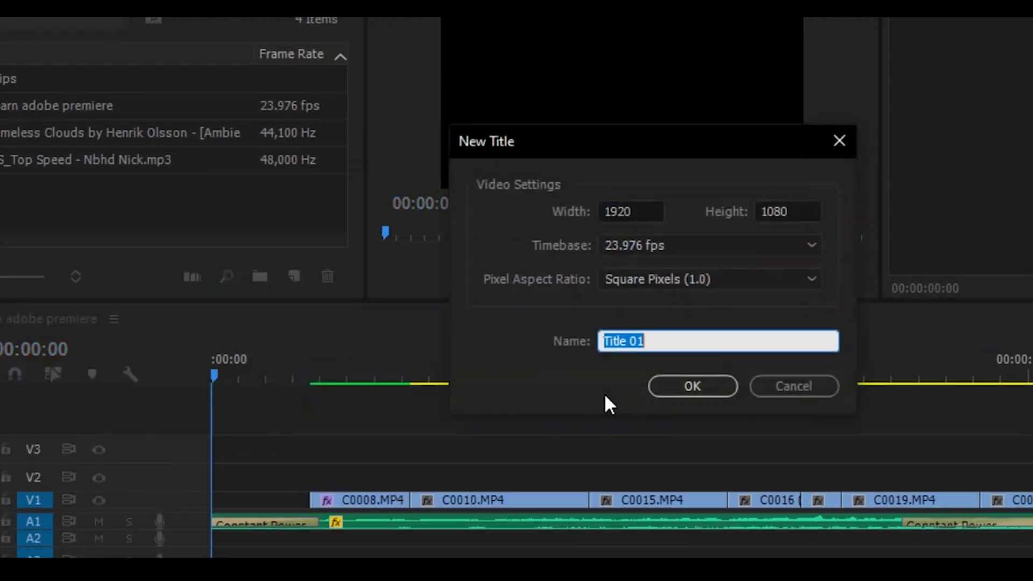
click(703, 389)
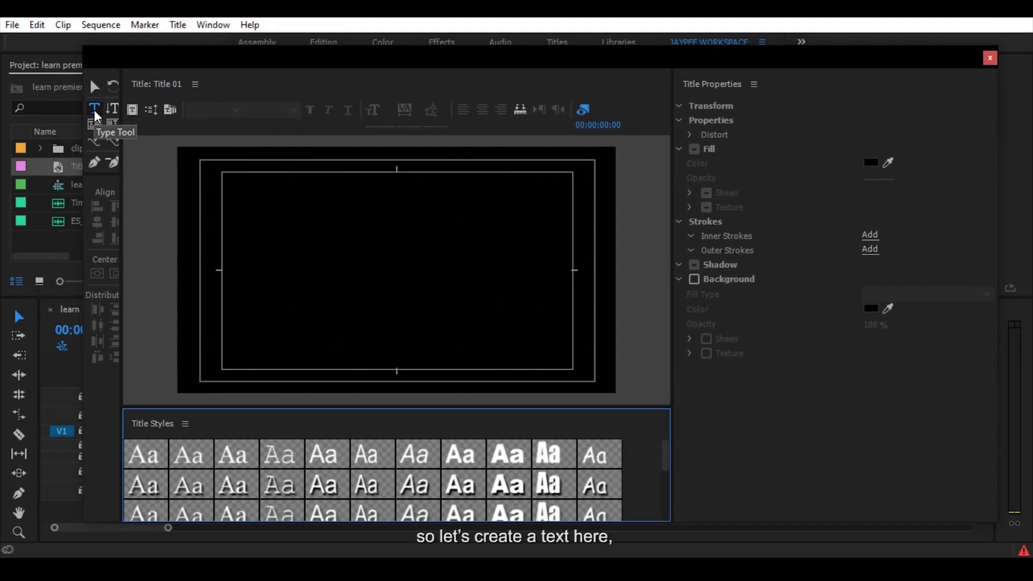
click(304, 270)
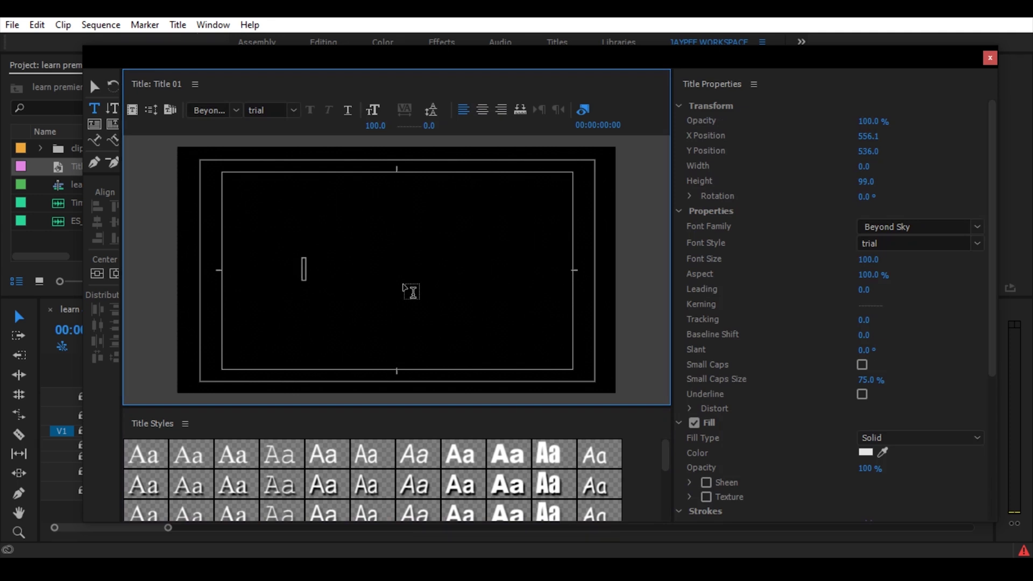
- Set the title text to Arial Narrow and centre it horizontally
click(208, 110)
text(Arial)
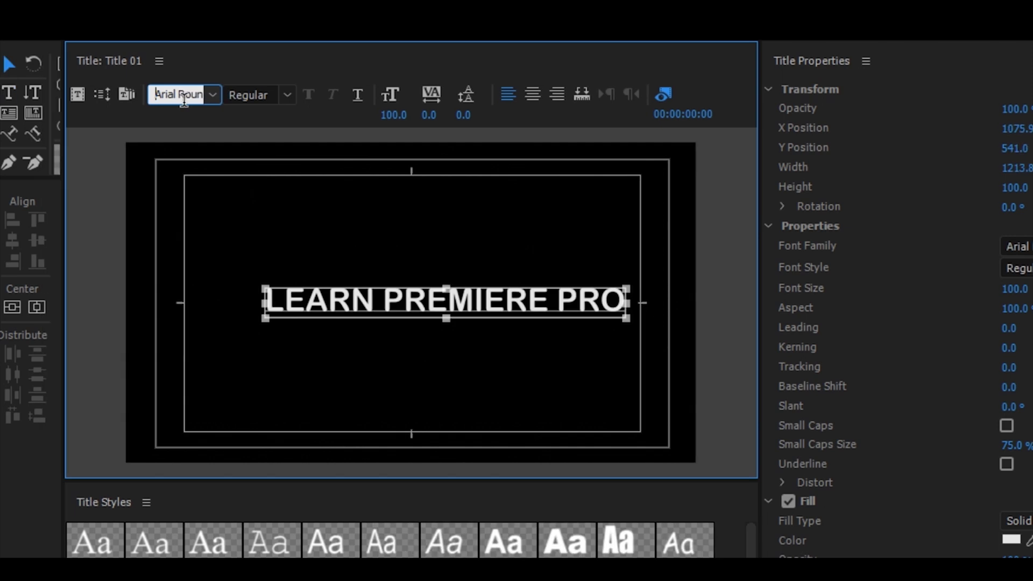
key(Down)
key(Down)
key(Down)
key(Down)
key(Down)
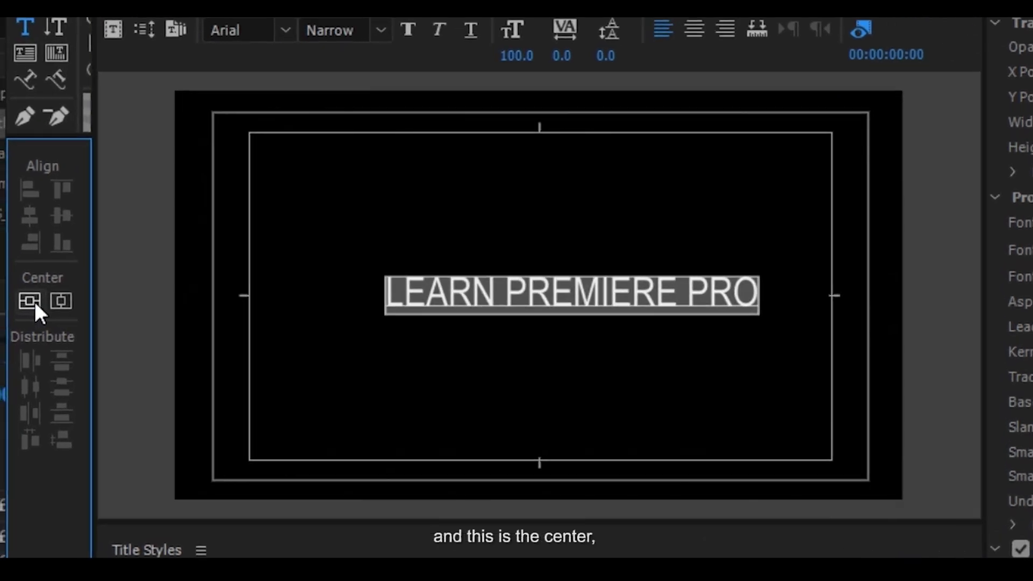
click(57, 308)
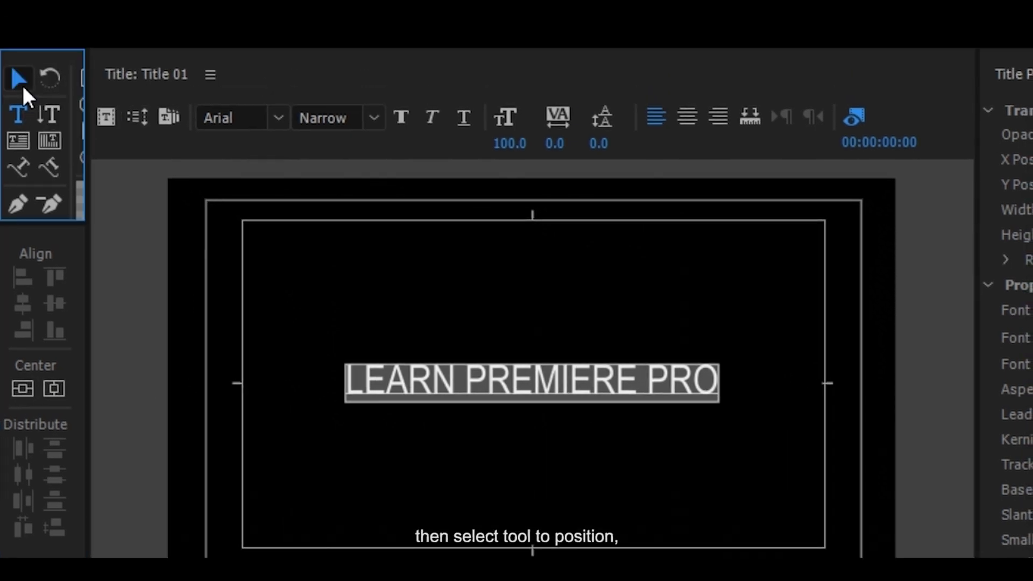
- Centre the title vertically, set its font size to 50, and close the title editor
click(23, 87)
drag(408, 392, 411, 264)
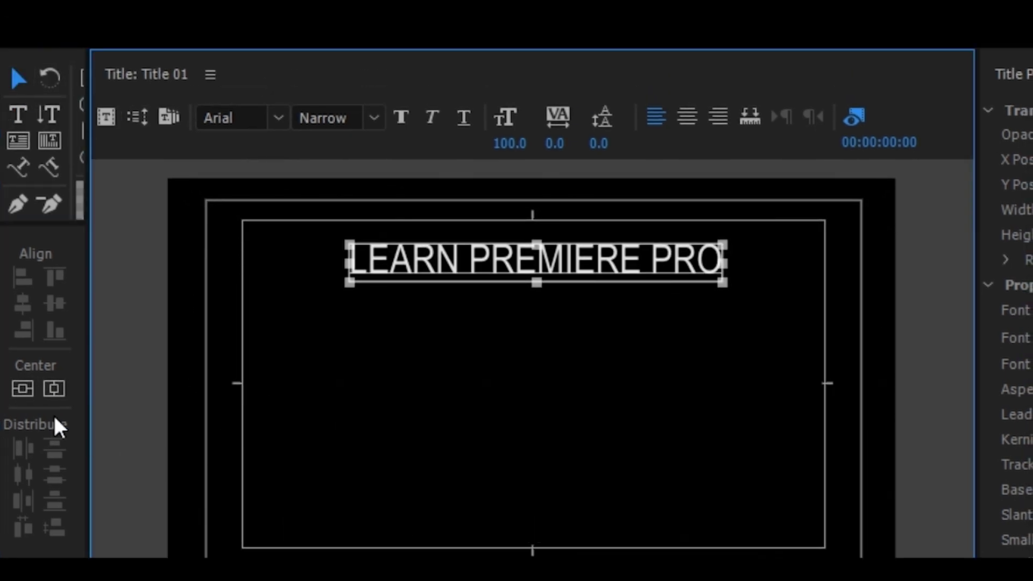
click(54, 389)
mouse_move(509, 143)
mouse_down()
mouse_move(544, 143)
mouse_move(503, 144)
mouse_up()
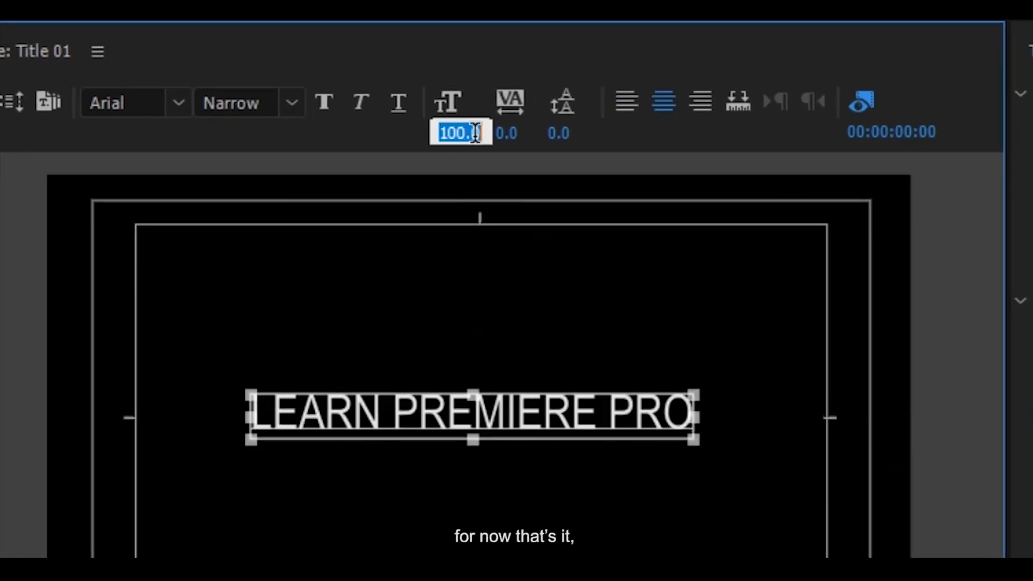
text(50)
key(Return)
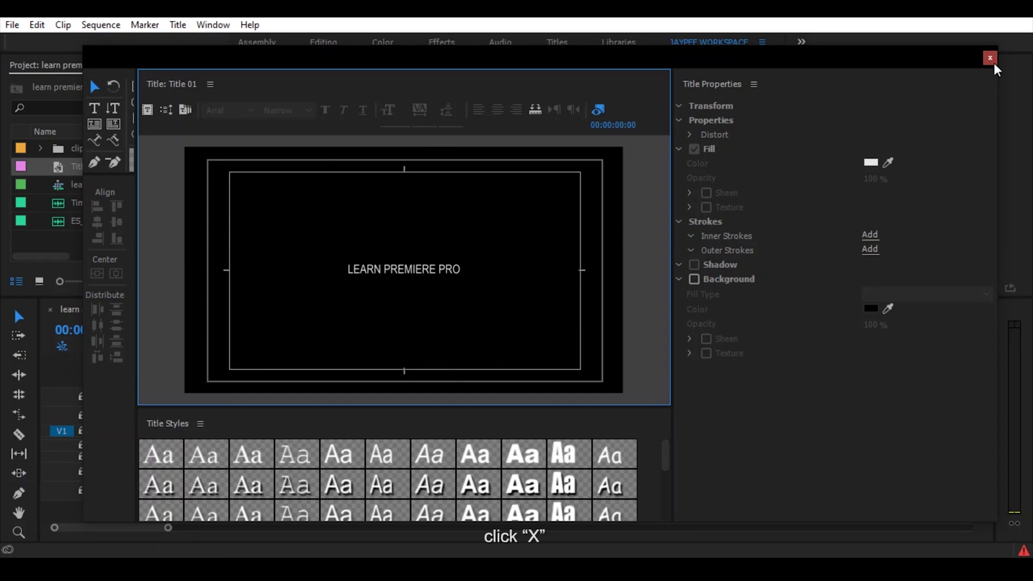
click(992, 59)
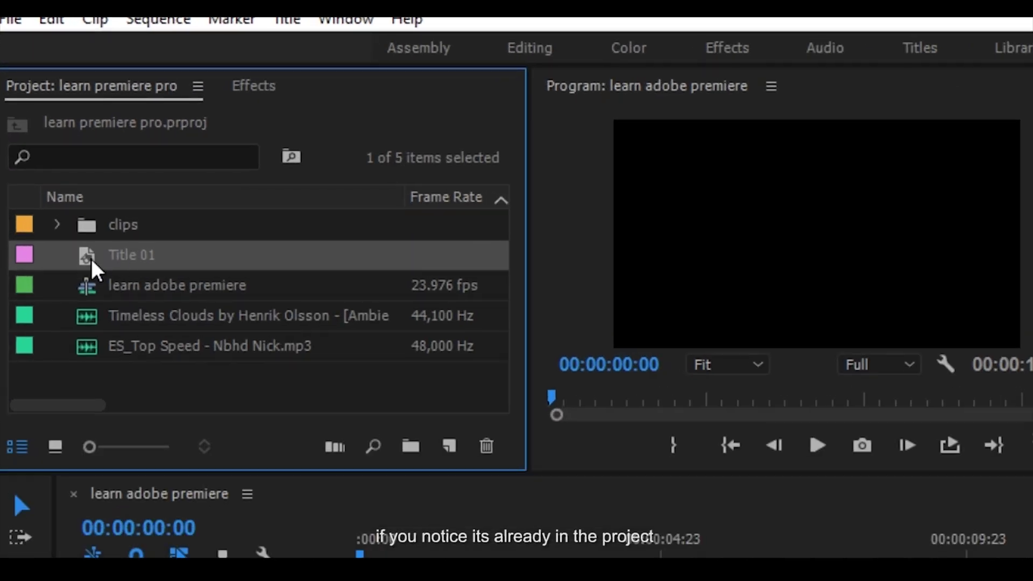
- Place Title 01 on the timeline at 00:00 and trim it to end around 00:00:04:18
click(88, 167)
drag(88, 267, 359, 388)
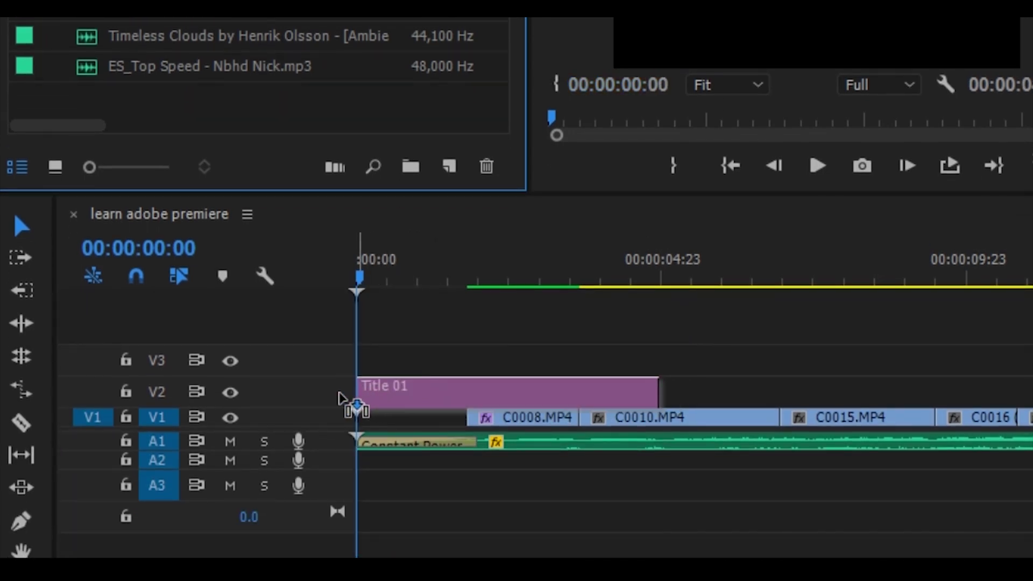
drag(658, 393, 992, 392)
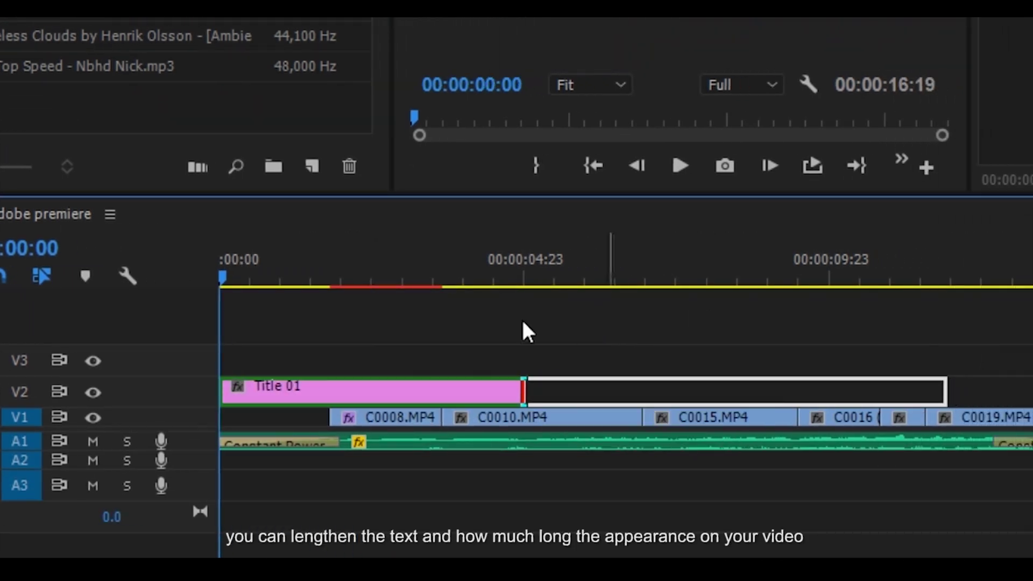
click(511, 279)
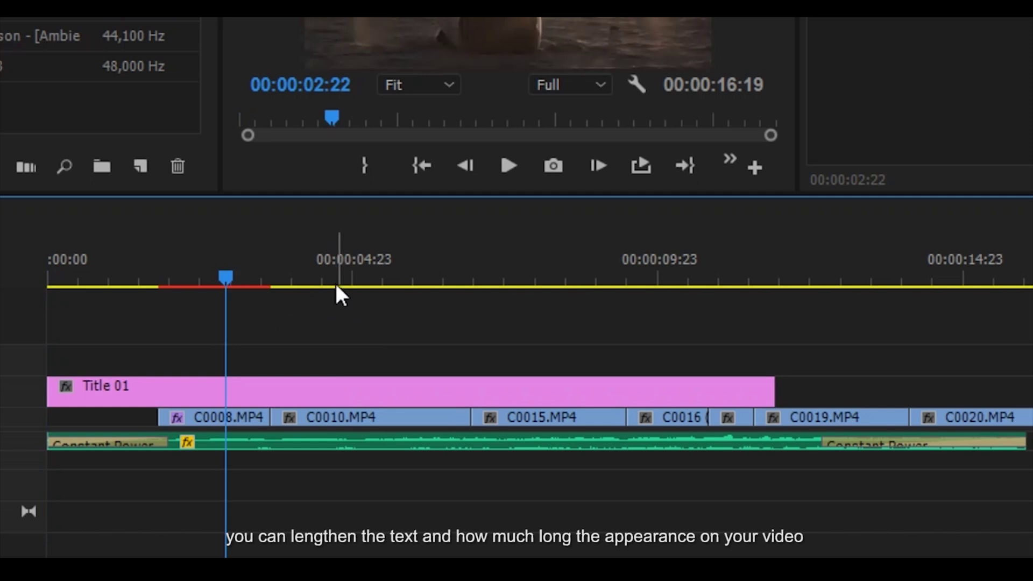
click(337, 286)
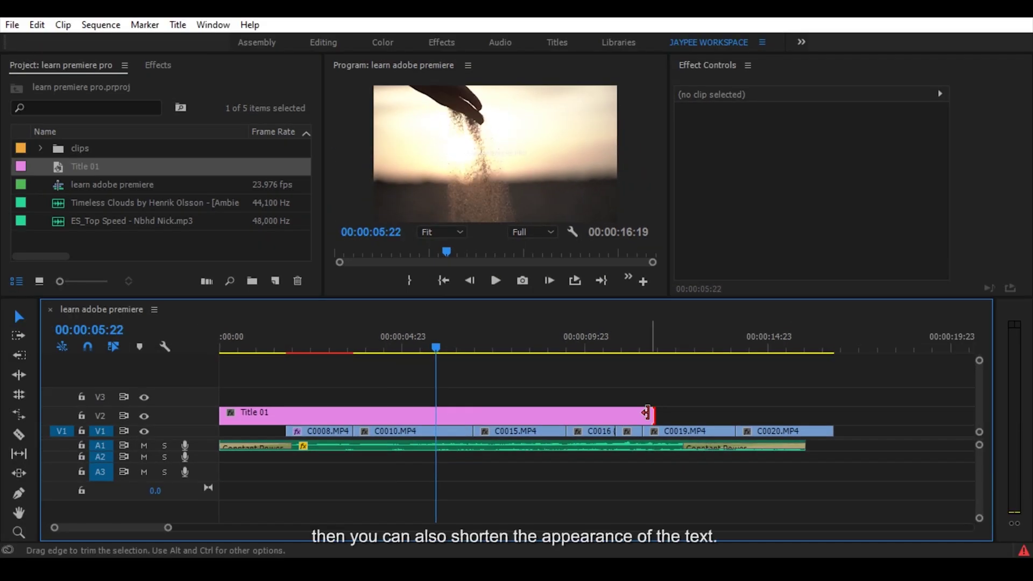
drag(775, 392, 151, 370)
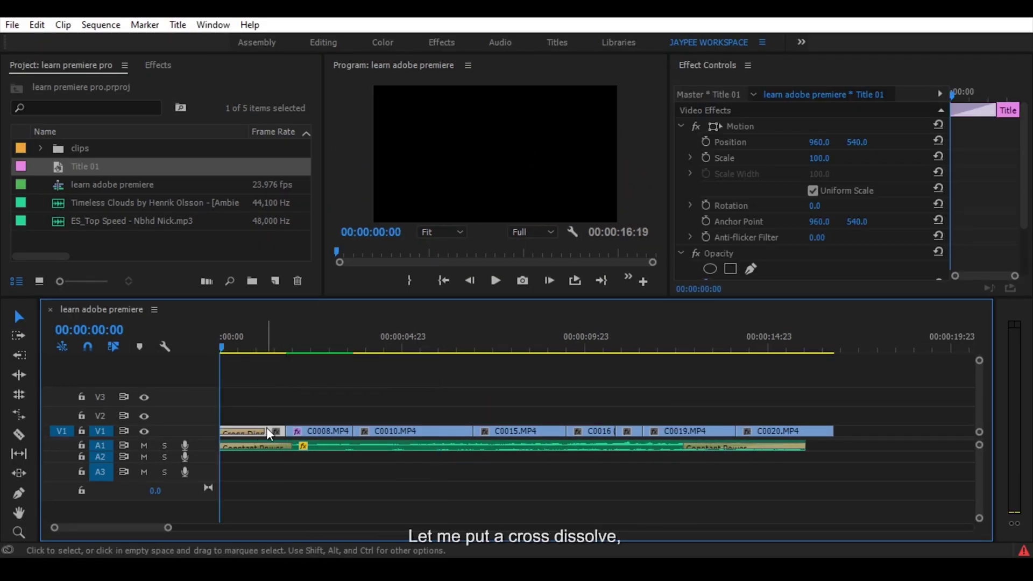
- Move Title 01 with its Cross Dissolve to V2 and play it back full screen
drag(269, 434, 286, 418)
key(=)
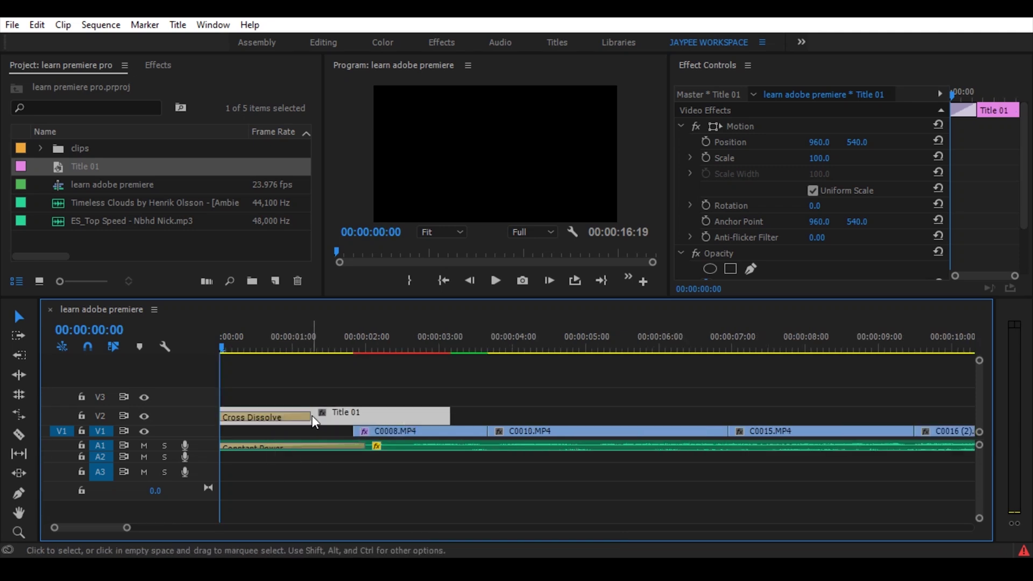
key(space)
key(ctrl+grave)
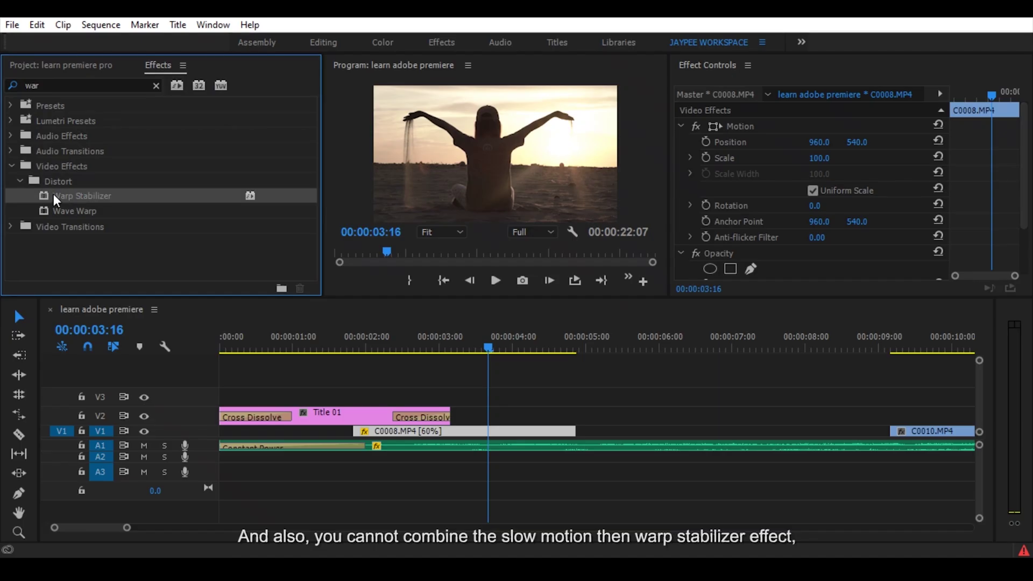
- Nest clip C0008 as Nested Sequence 01 and apply Warp Stabilizer to it
drag(57, 199, 502, 432)
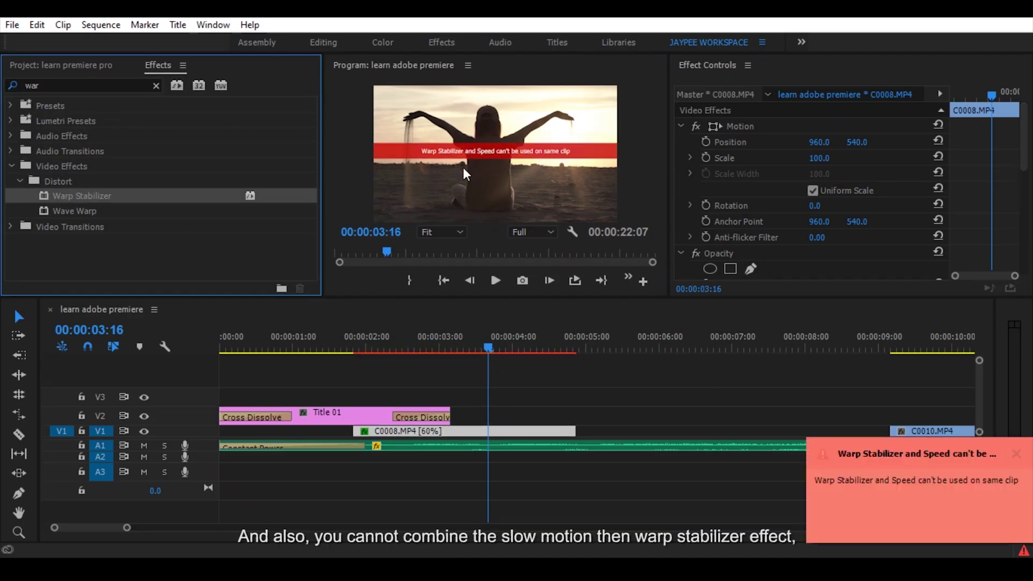
key(ctrl+grave)
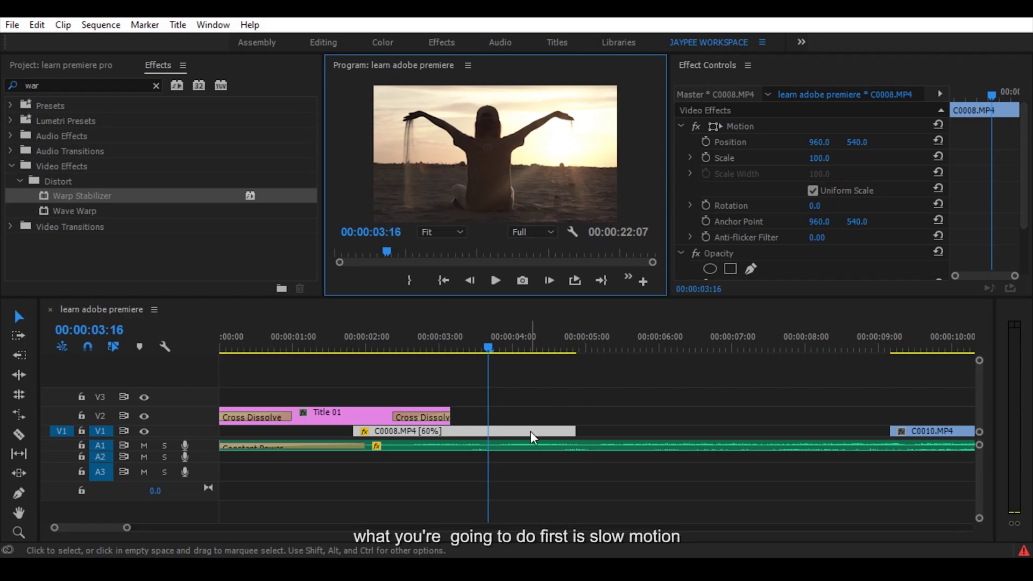
right_click(530, 434)
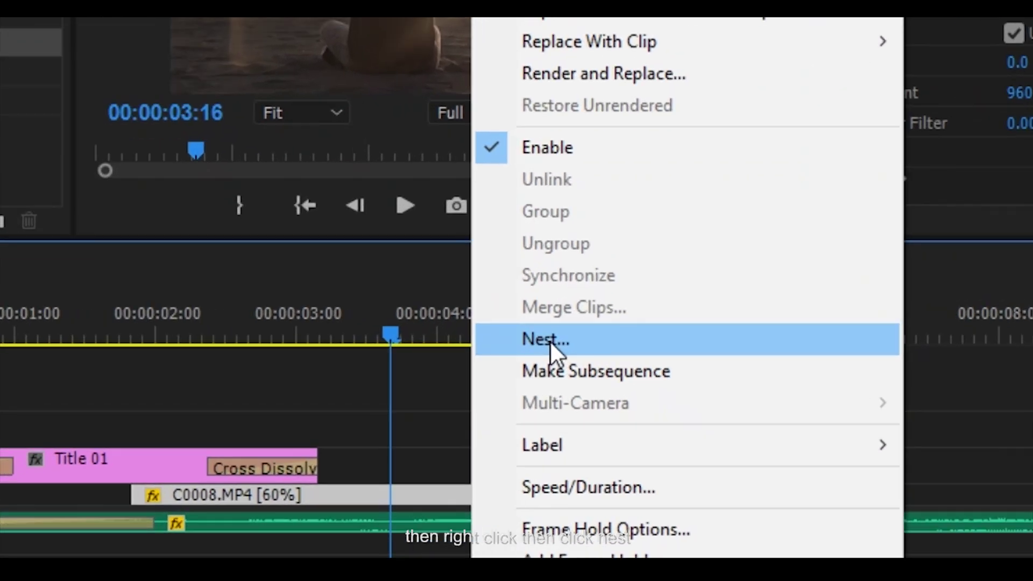
click(550, 340)
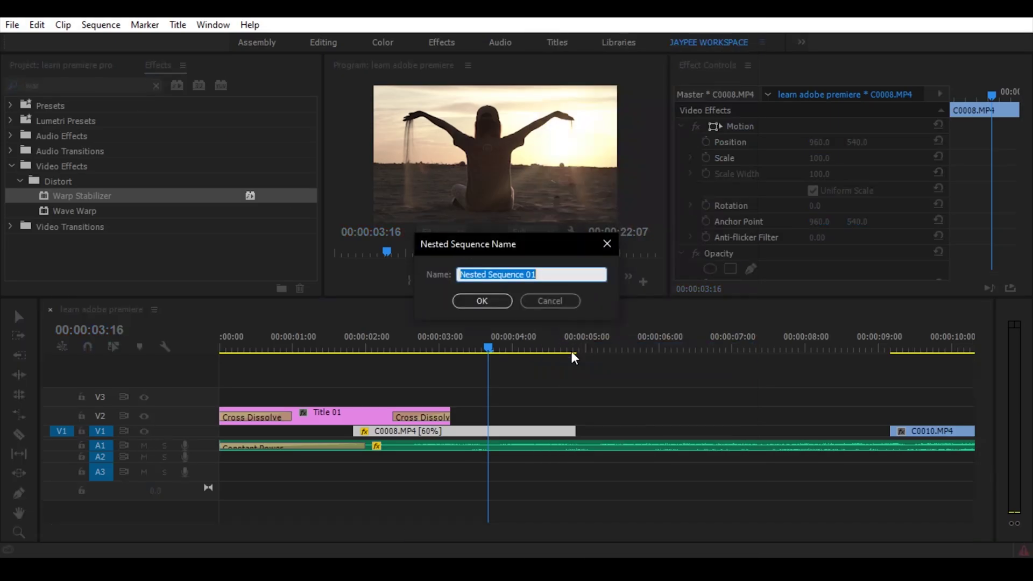
click(383, 246)
click(499, 430)
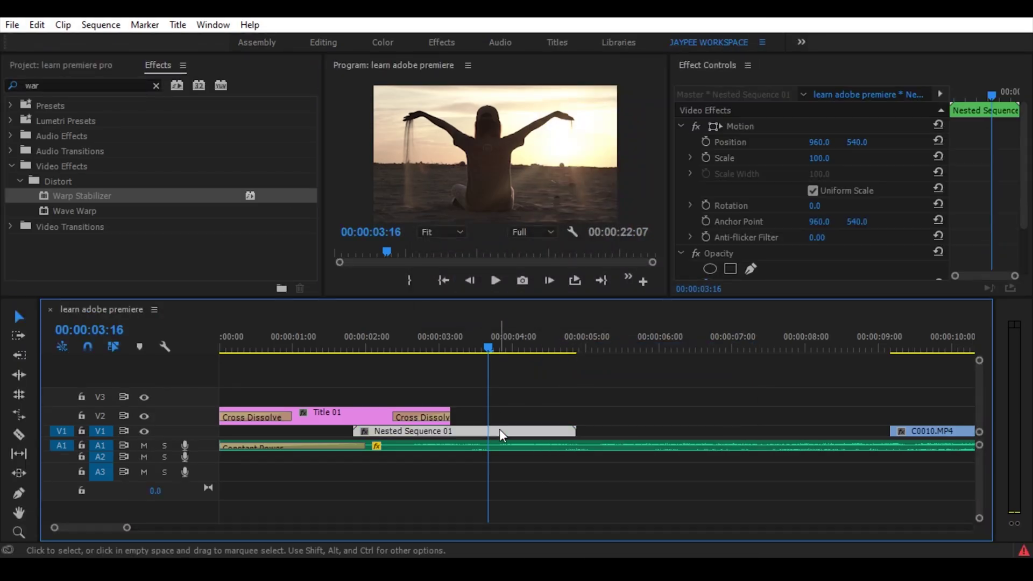
drag(85, 202, 506, 430)
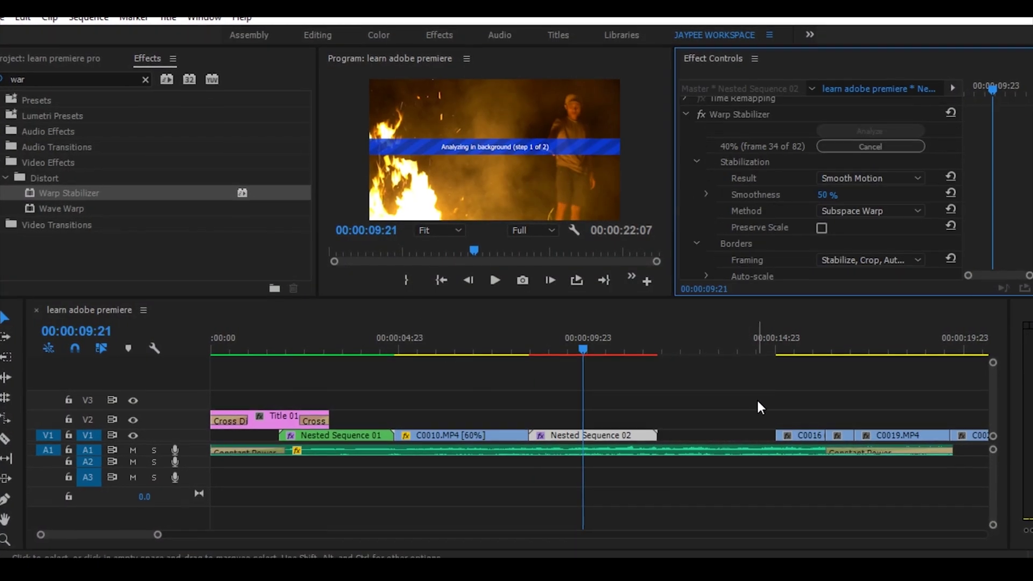
- Mark the range around Nested Sequence 02, render its previews, and trim the music end
key(x)
mouse_move(619, 350)
mouse_down()
mouse_move(669, 346)
mouse_move(624, 356)
mouse_up()
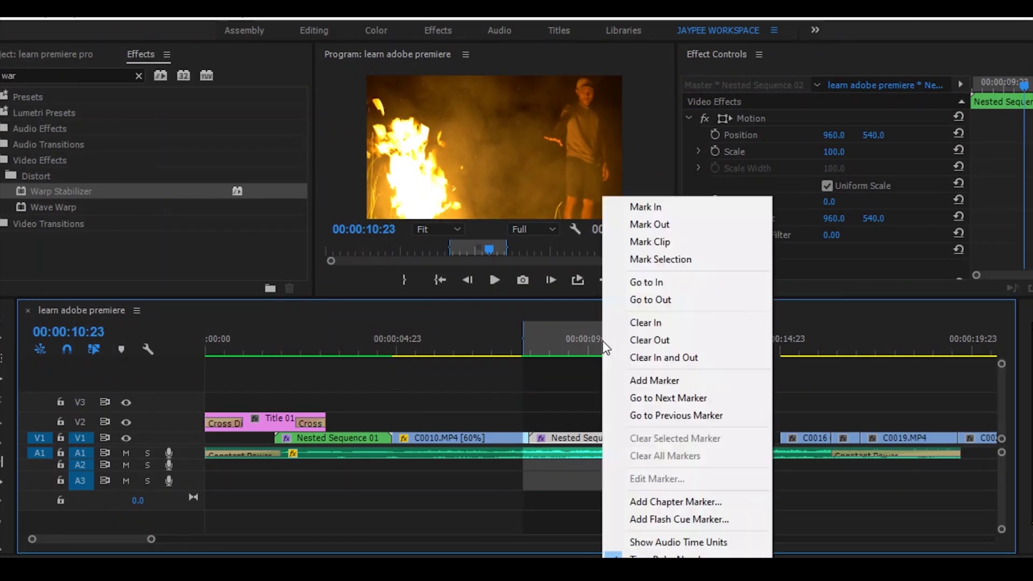
key(Return)
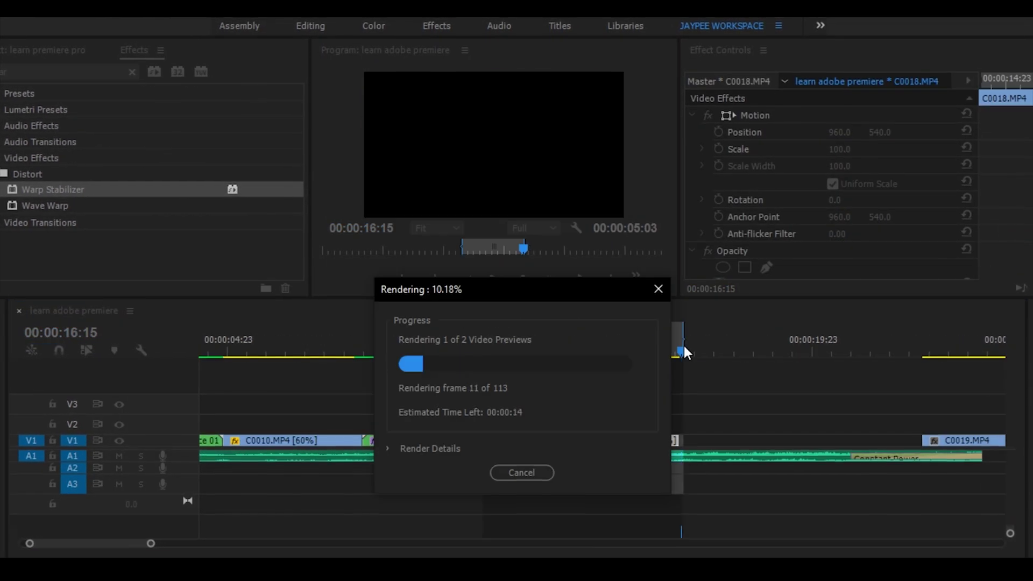
drag(779, 458, 836, 457)
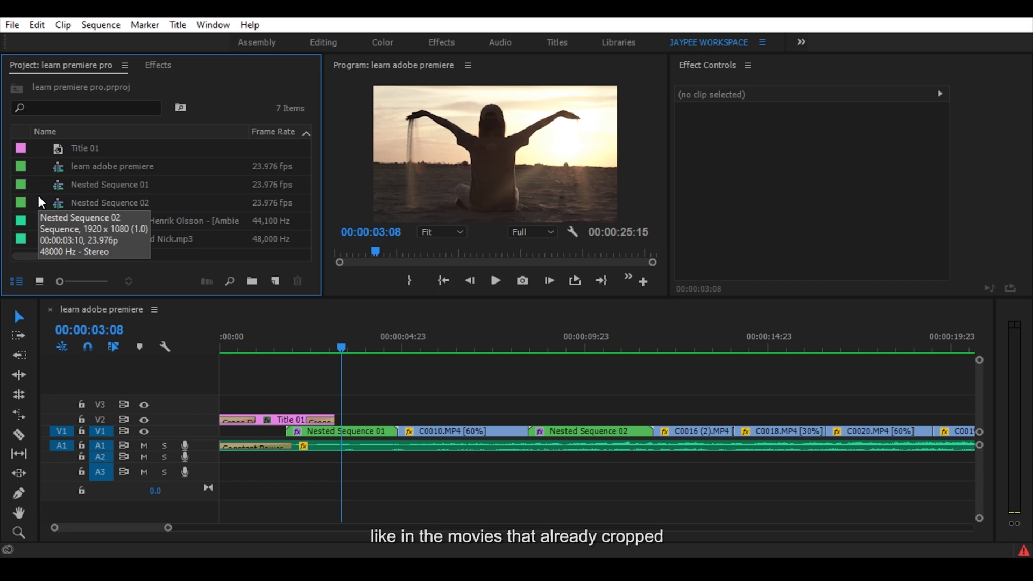
- Create a new 1920×1080 adjustment layer in the Project panel
right_click(38, 202)
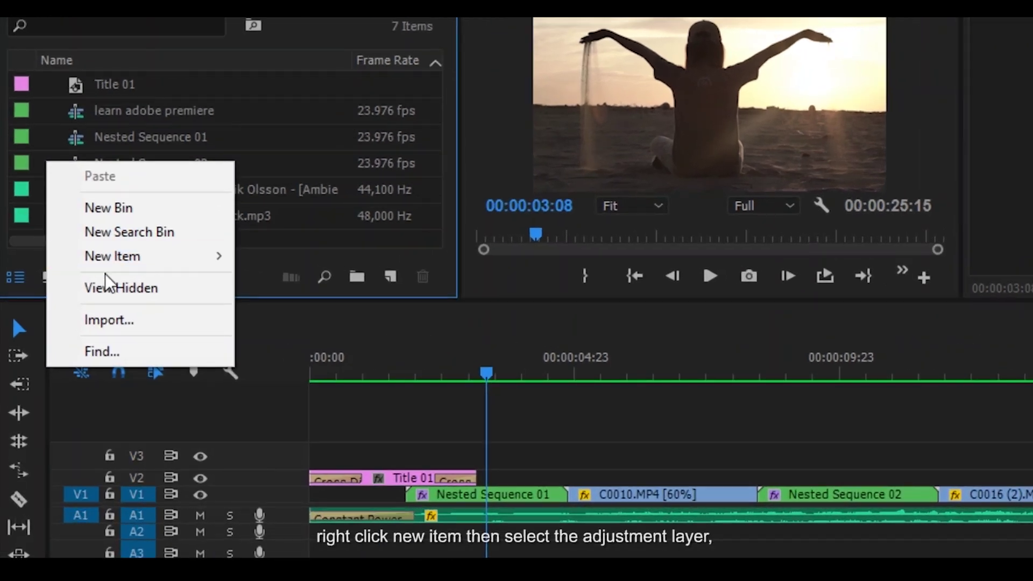
mouse_move(106, 263)
click(315, 296)
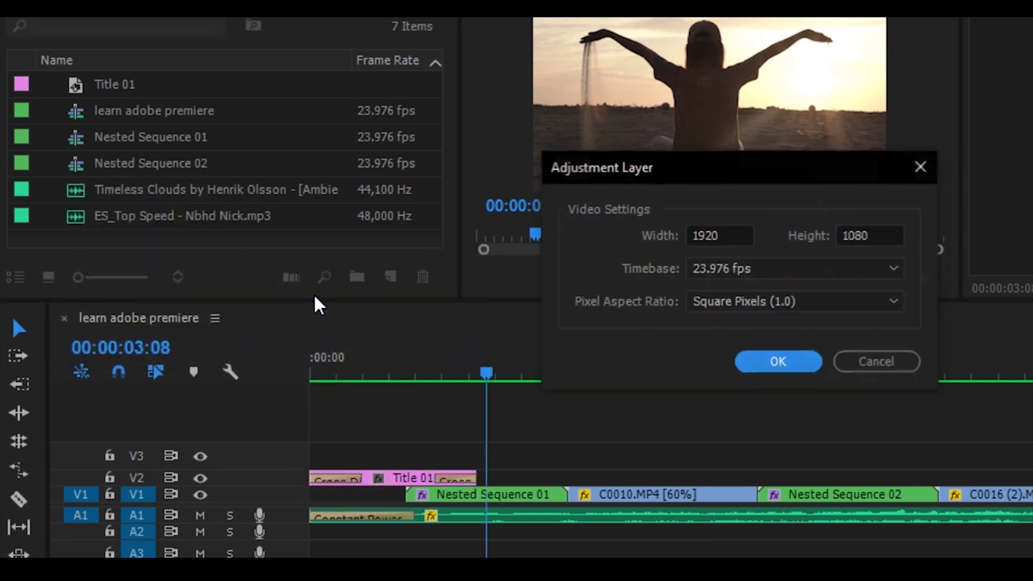
click(778, 362)
- Place the adjustment layer on V4 and stretch it to the sequence end
drag(108, 148, 218, 412)
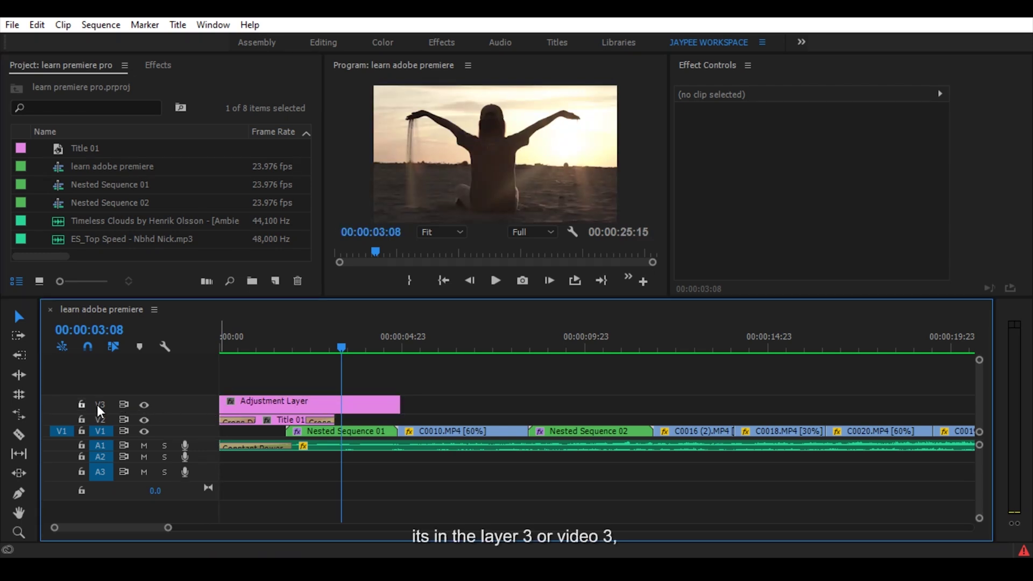
drag(226, 402, 247, 387)
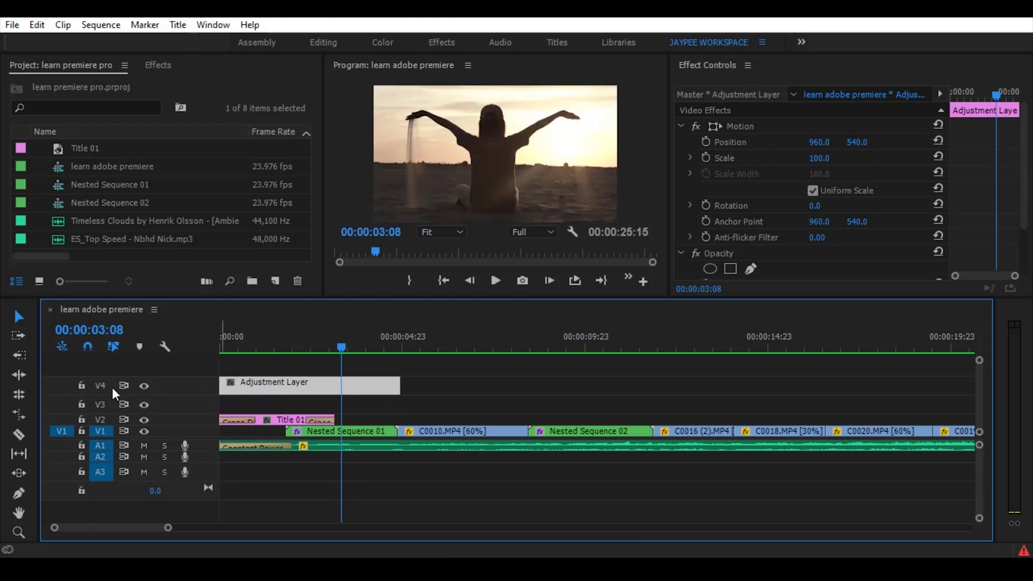
key(minus)
drag(309, 385, 622, 385)
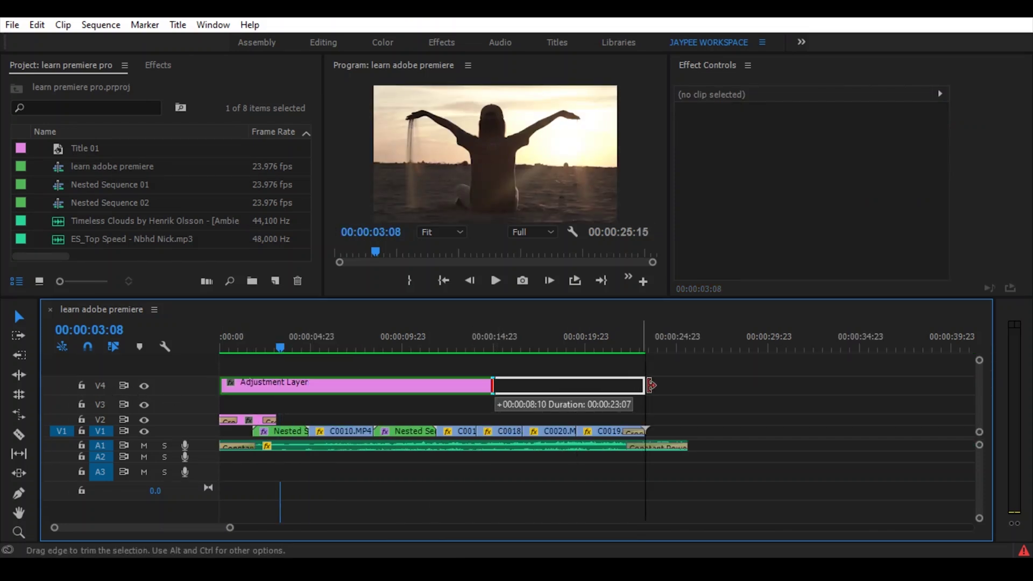
drag(650, 385, 646, 385)
key(space)
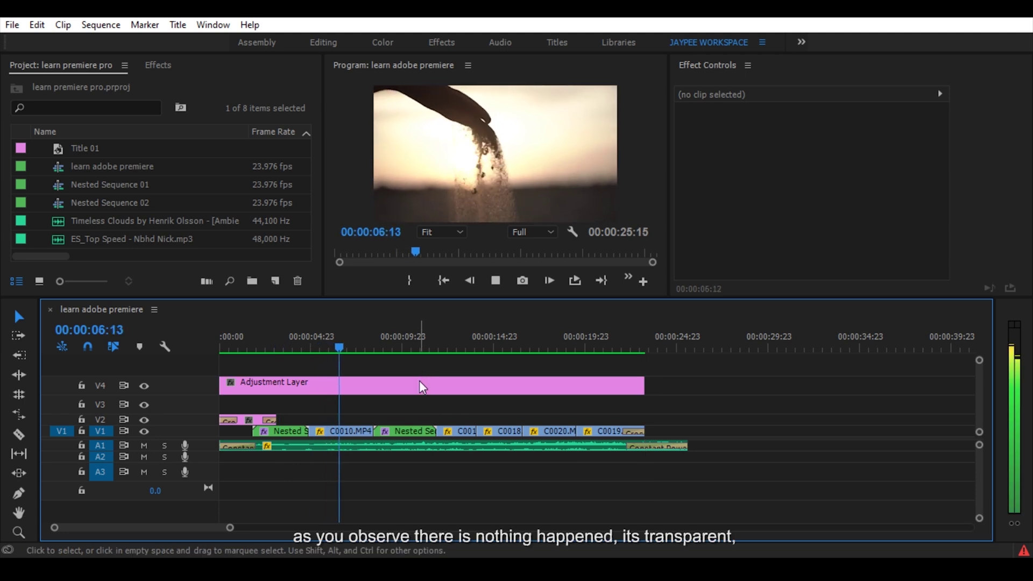
- Find the Crop effect in Effects and apply it to the adjustment layer
key(space)
click(399, 393)
click(158, 64)
click(126, 86)
text(crop)
drag(43, 198, 285, 334)
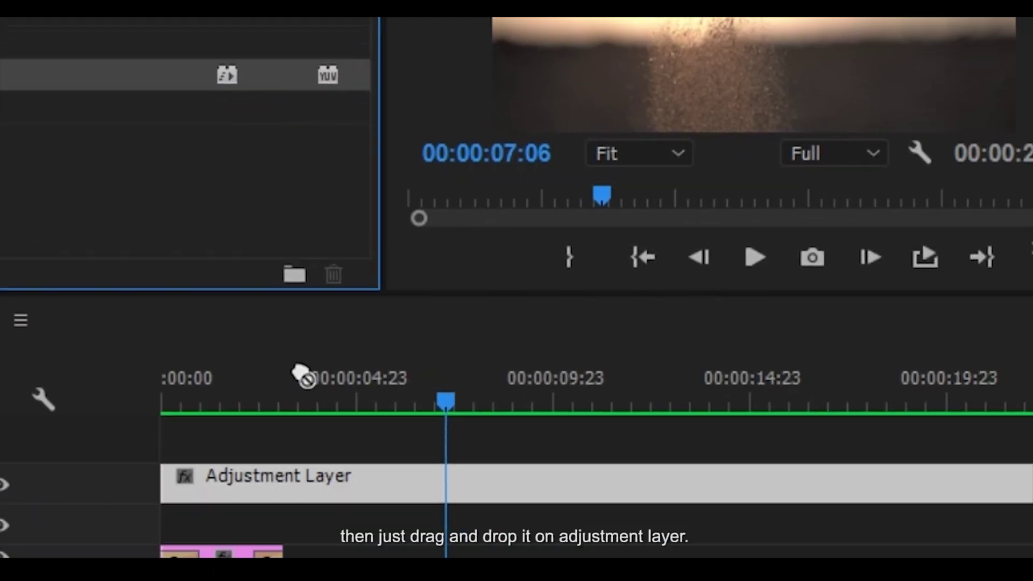
drag(301, 375, 392, 476)
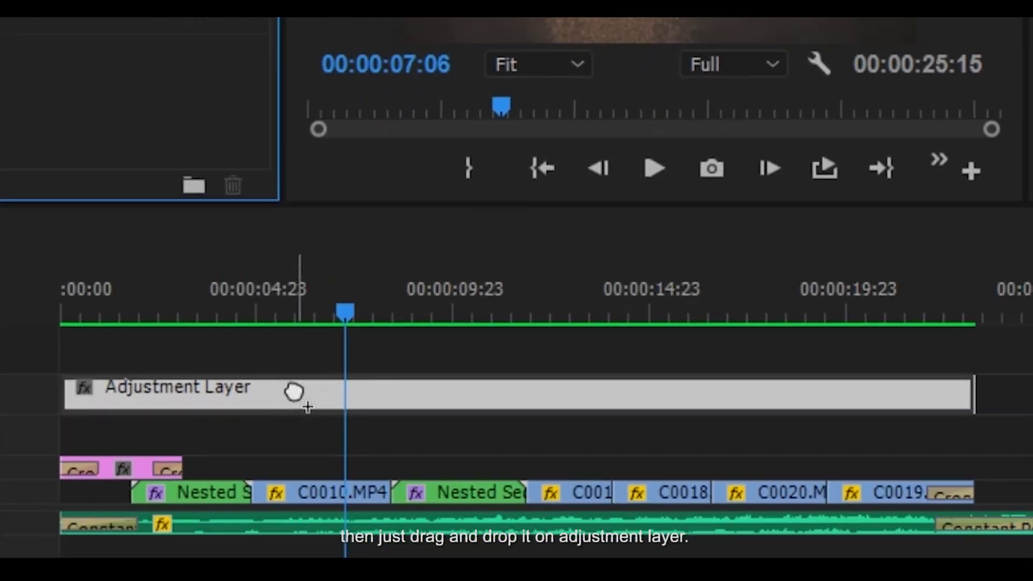
drag(294, 392, 295, 392)
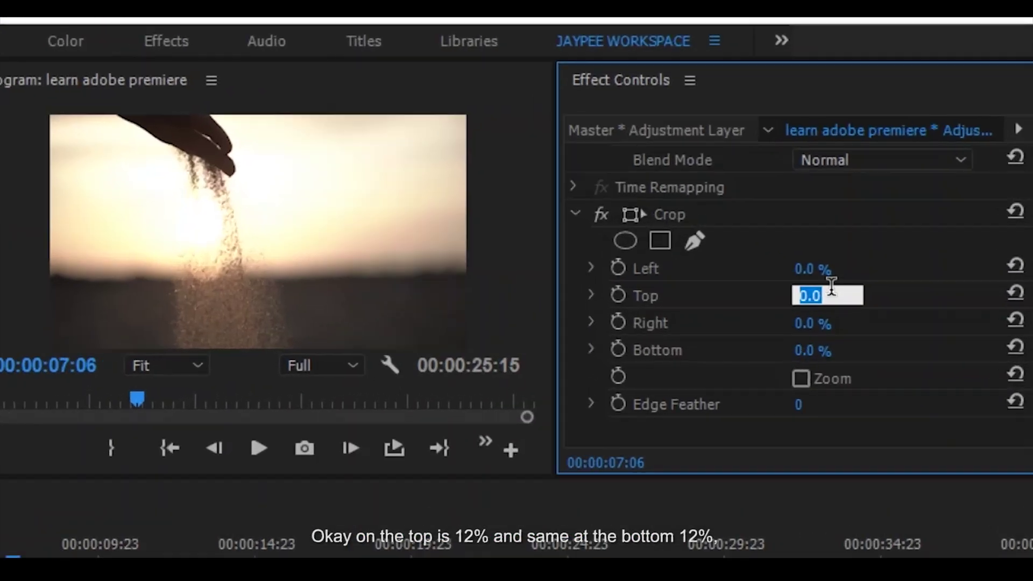
- Set the Crop's Top and Bottom to 12%
key(Return)
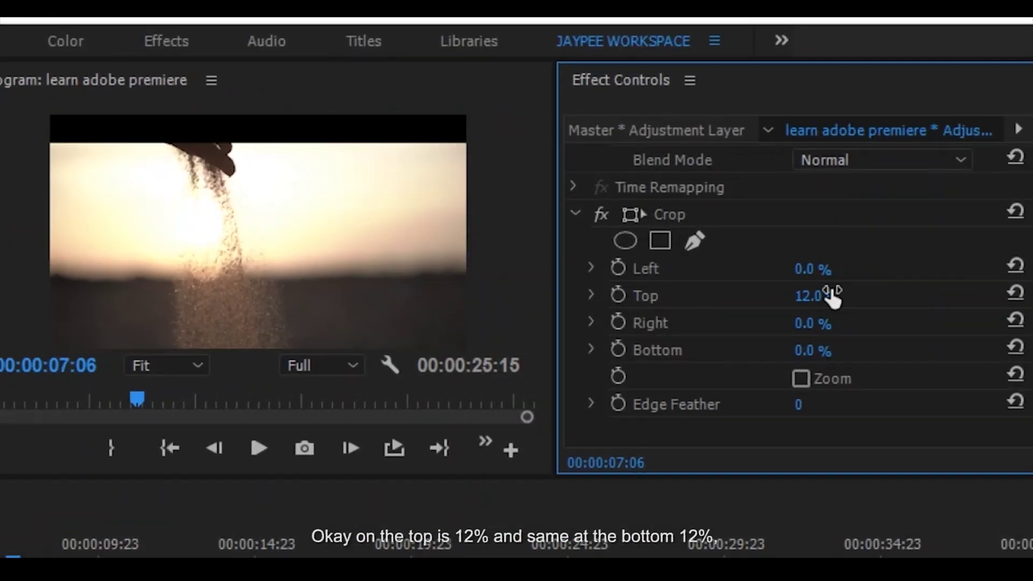
click(809, 355)
text(12)
key(Return)
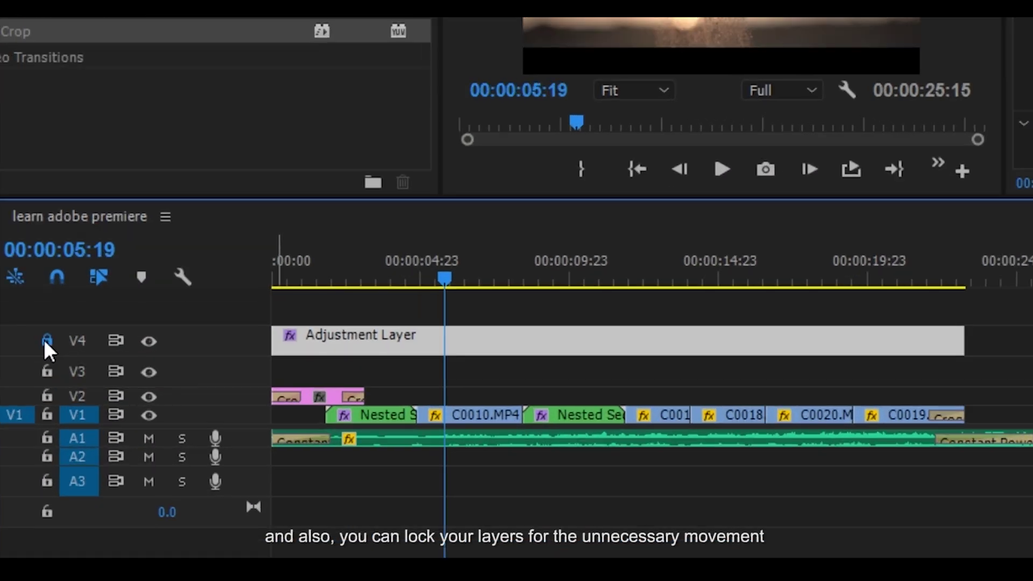
- Lock tracks V4 and V1 against accidental edits
click(47, 341)
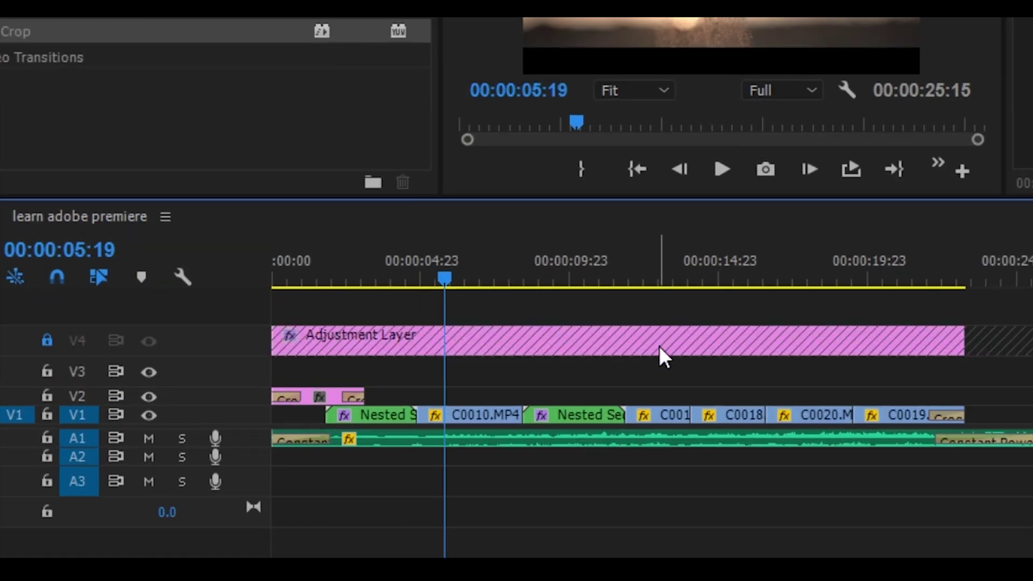
click(47, 414)
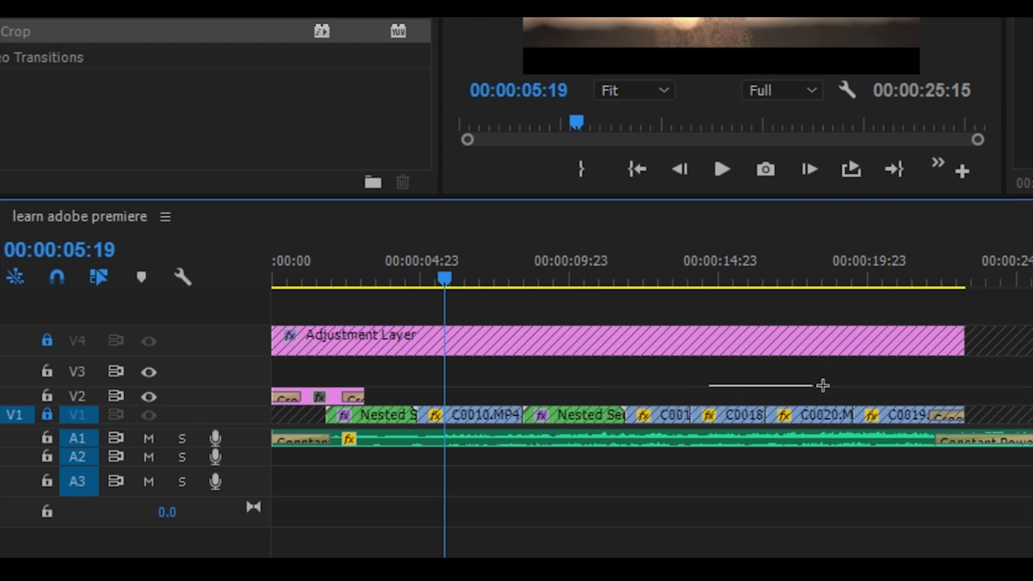
drag(794, 444, 764, 436)
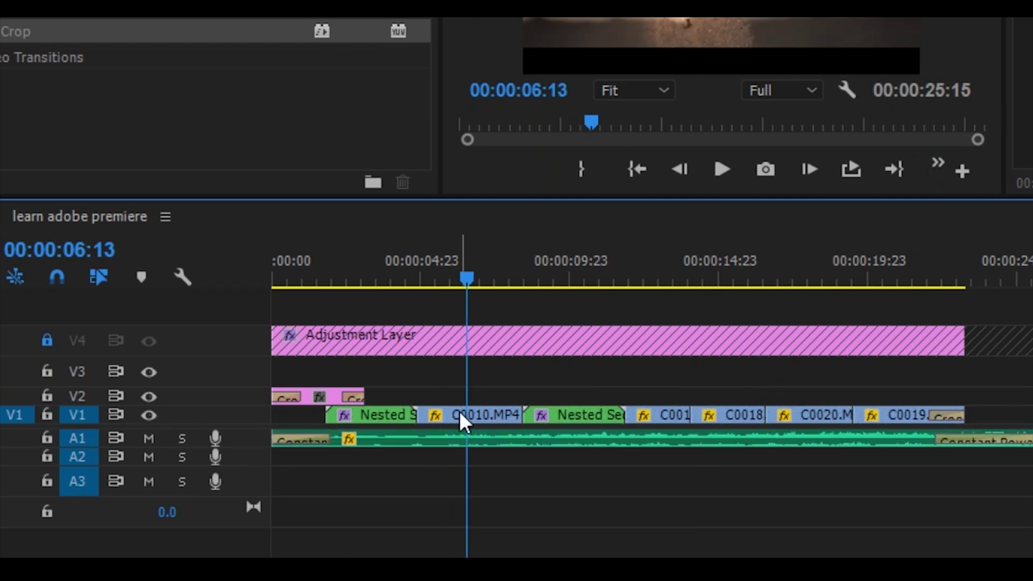
- Disable clip C0010 and preview, then re-enable it and play again
click(471, 411)
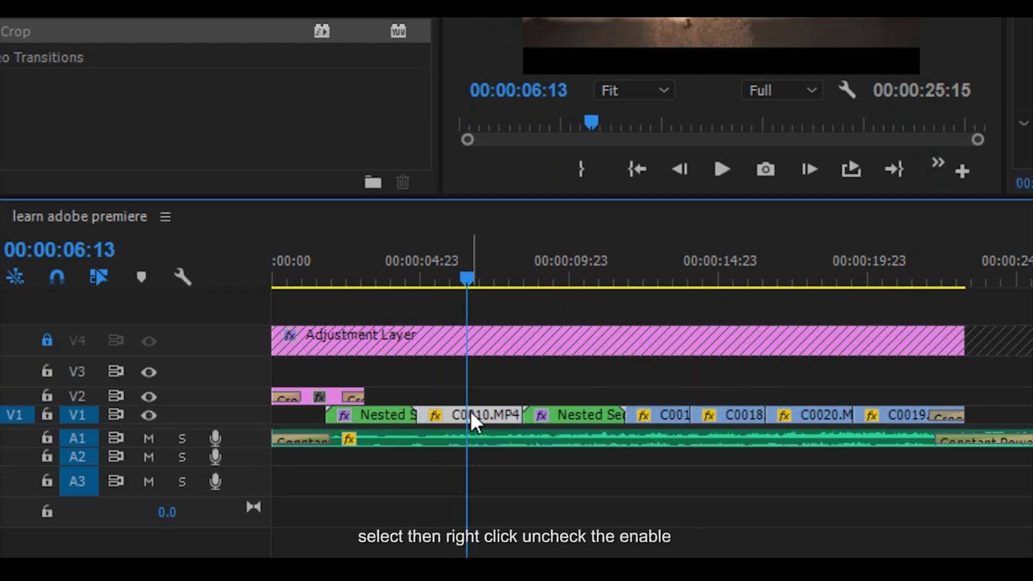
right_click(470, 411)
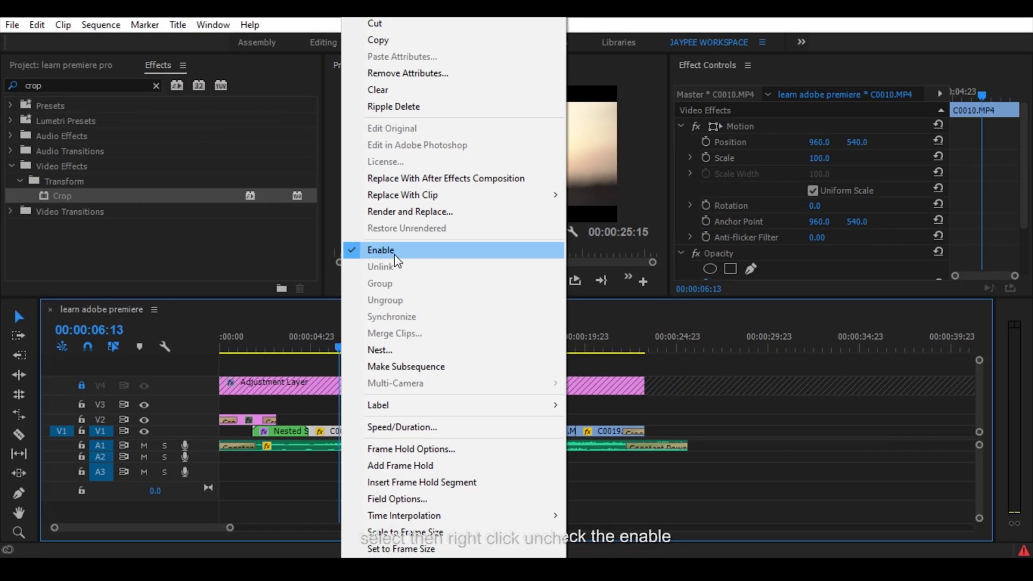
click(396, 251)
key(space)
mouse_move(325, 347)
mouse_down()
mouse_move(349, 347)
mouse_move(316, 347)
mouse_up()
right_click(351, 431)
click(372, 250)
key(space)
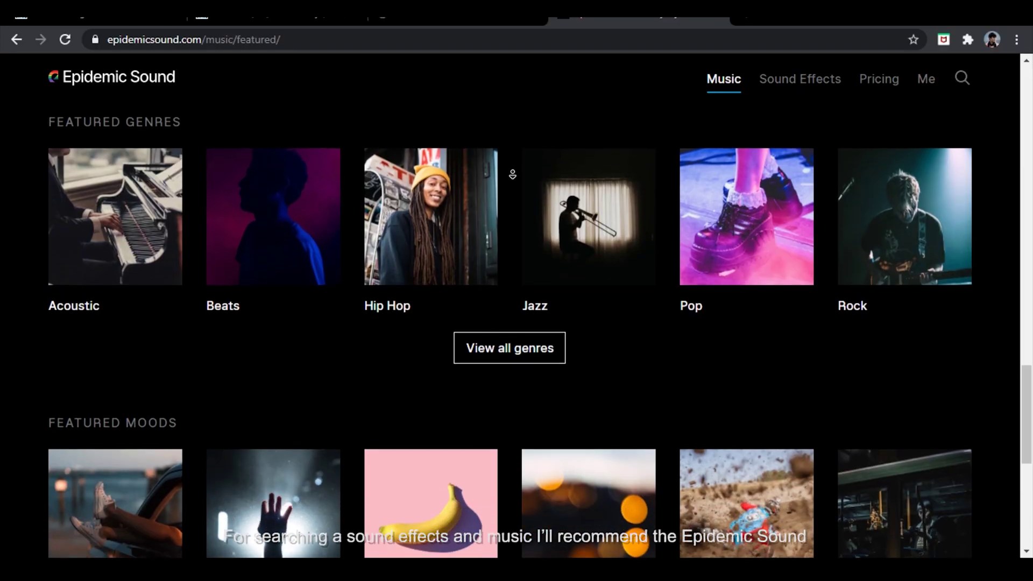
scroll(513, 174, down, 2)
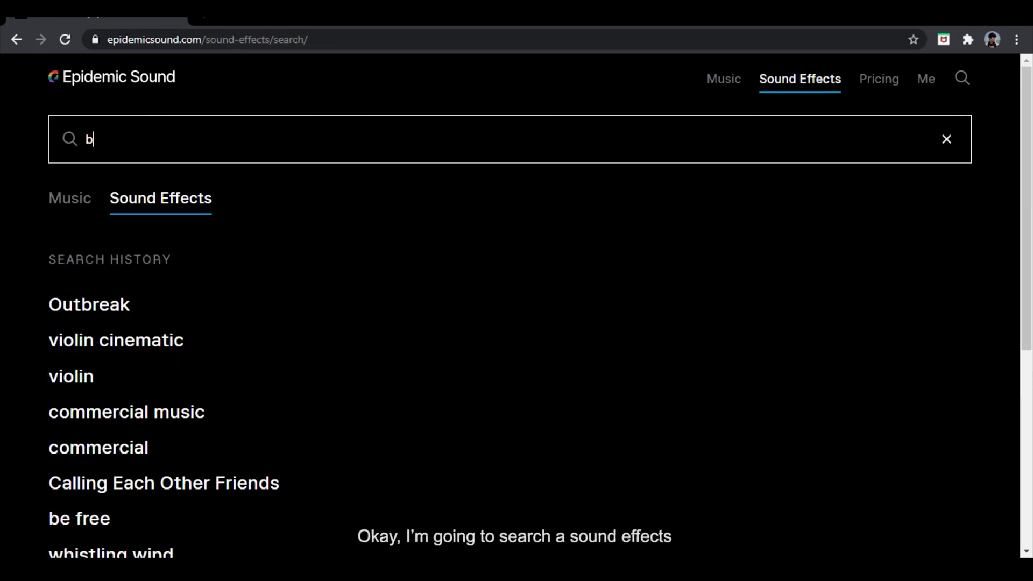
- Download the Bonfire and Sand Movement 2 MP3s and drag them into the project
key(Return)
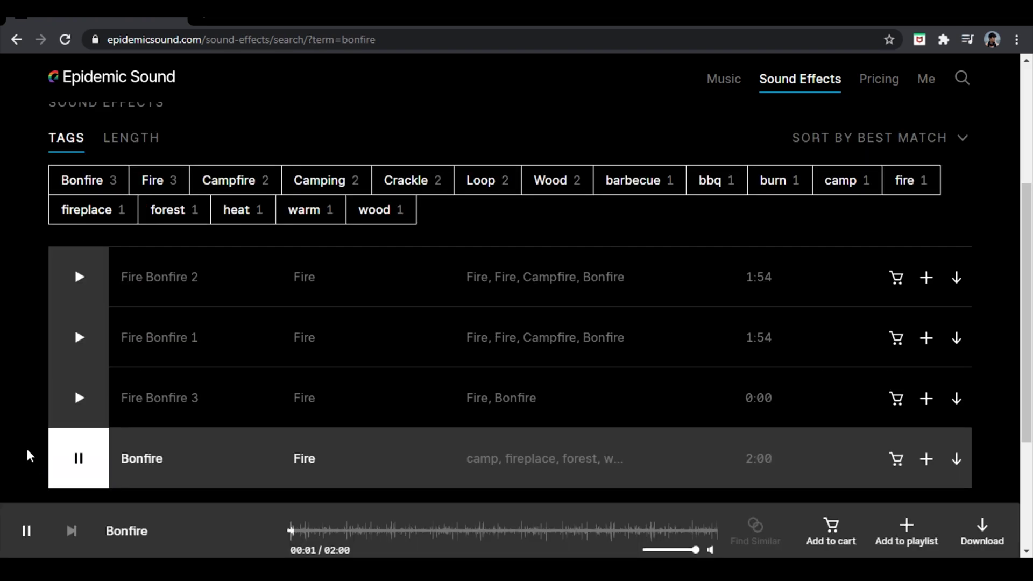
click(983, 523)
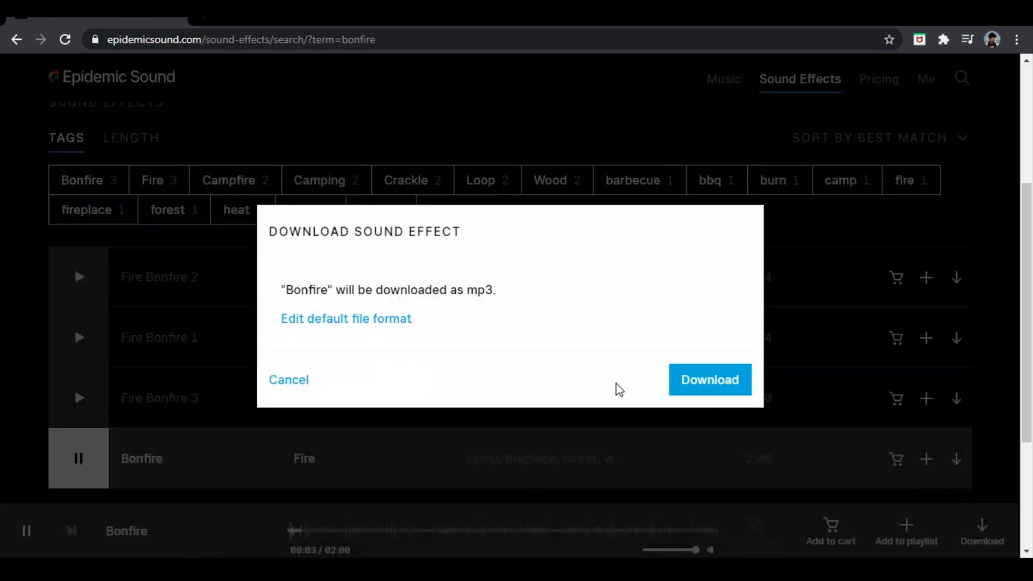
click(714, 386)
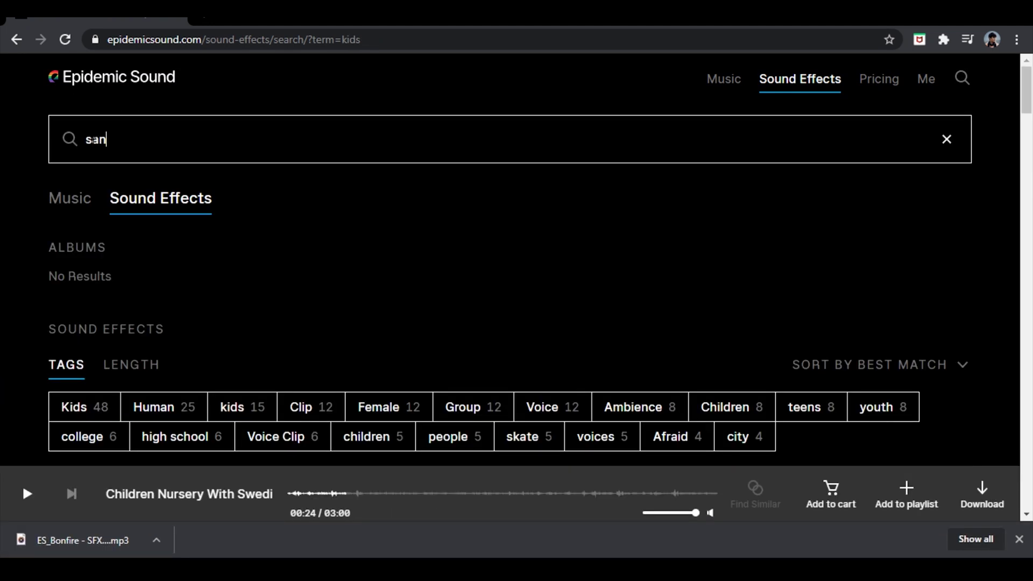
text(d)
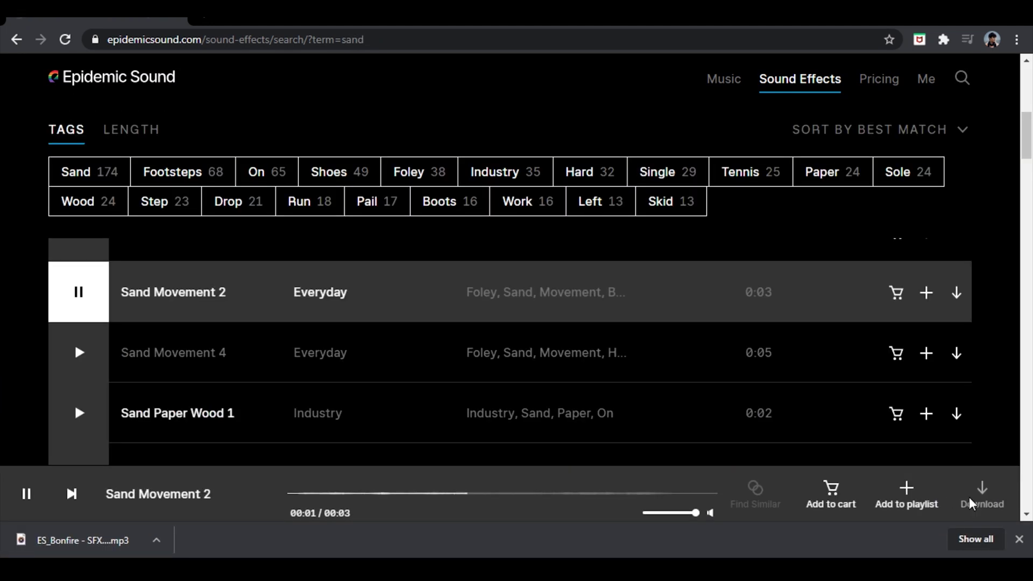
click(983, 493)
click(714, 368)
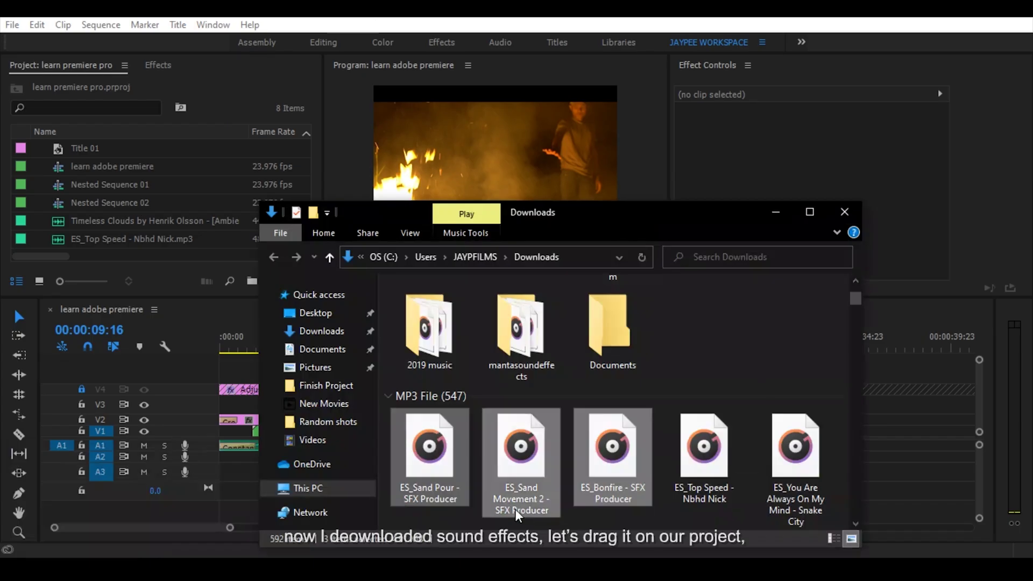
drag(517, 514, 44, 209)
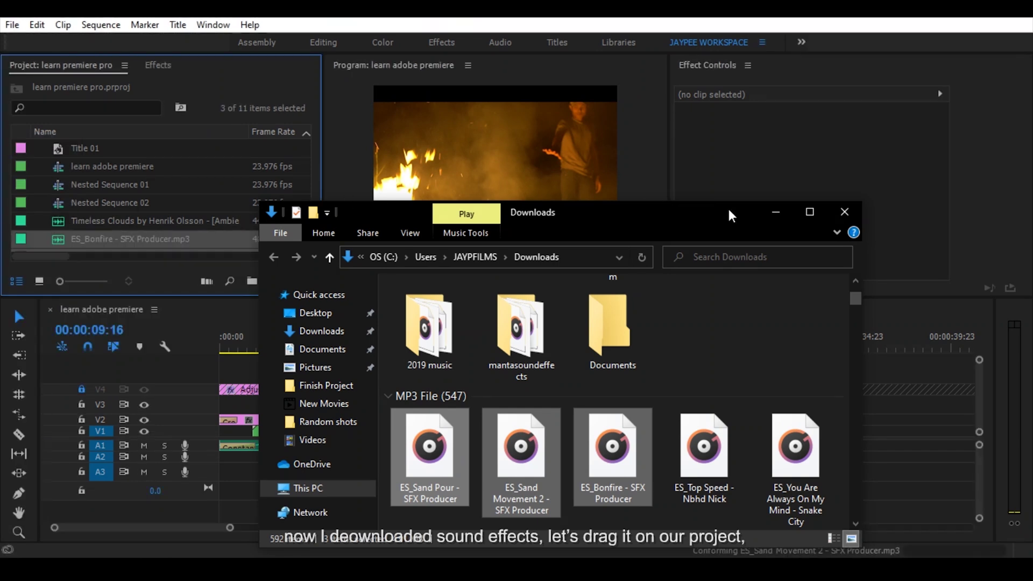
- Place ES_Bonfire from the Project panel onto audio track A2 around 00:00:08:00
click(775, 214)
scroll(161, 215, down, 1)
click(64, 204)
drag(64, 204, 365, 457)
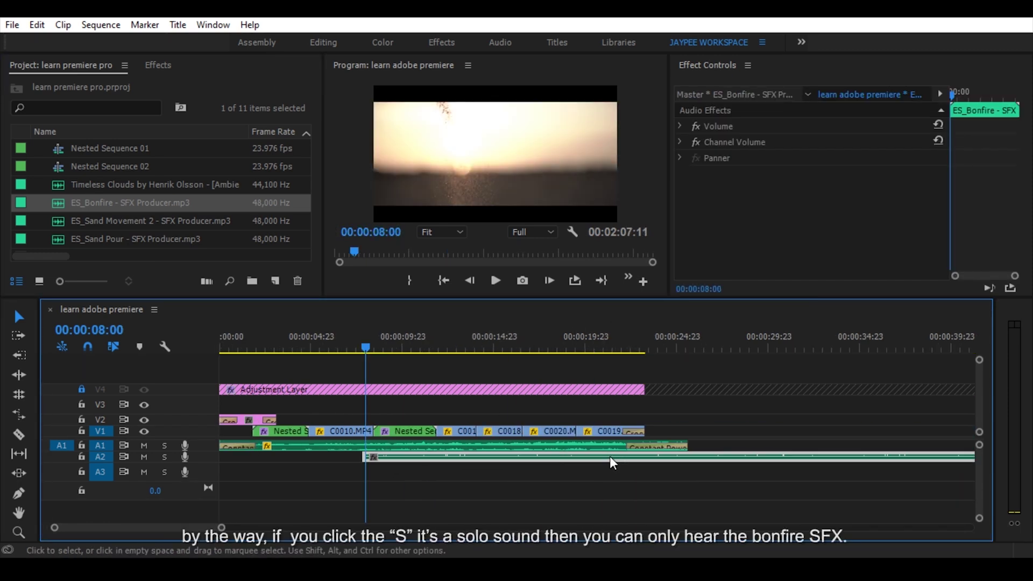
- Solo A2, cut the Bonfire clip at 14:11 and delete the rest
click(165, 457)
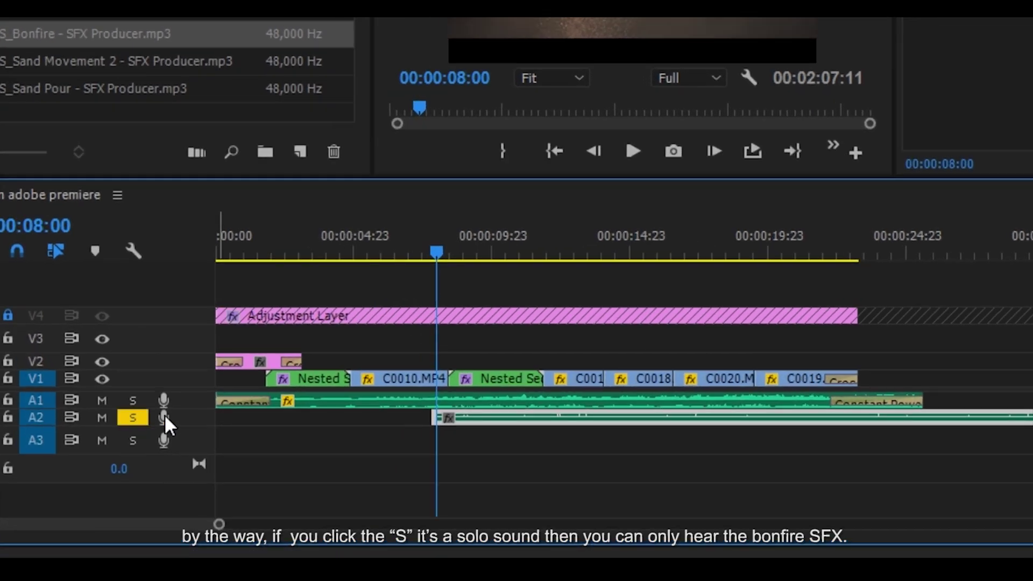
key(space)
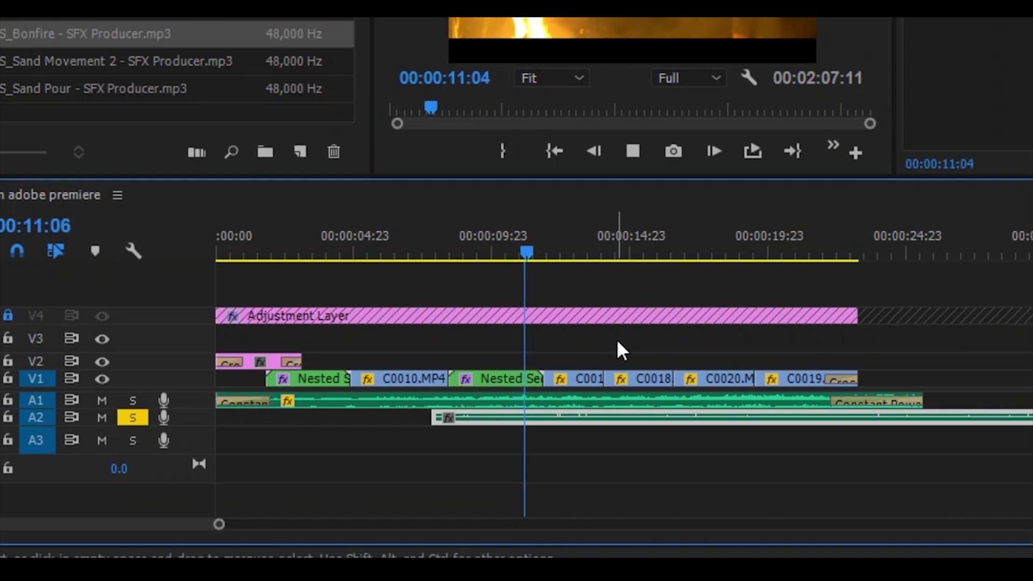
key(space)
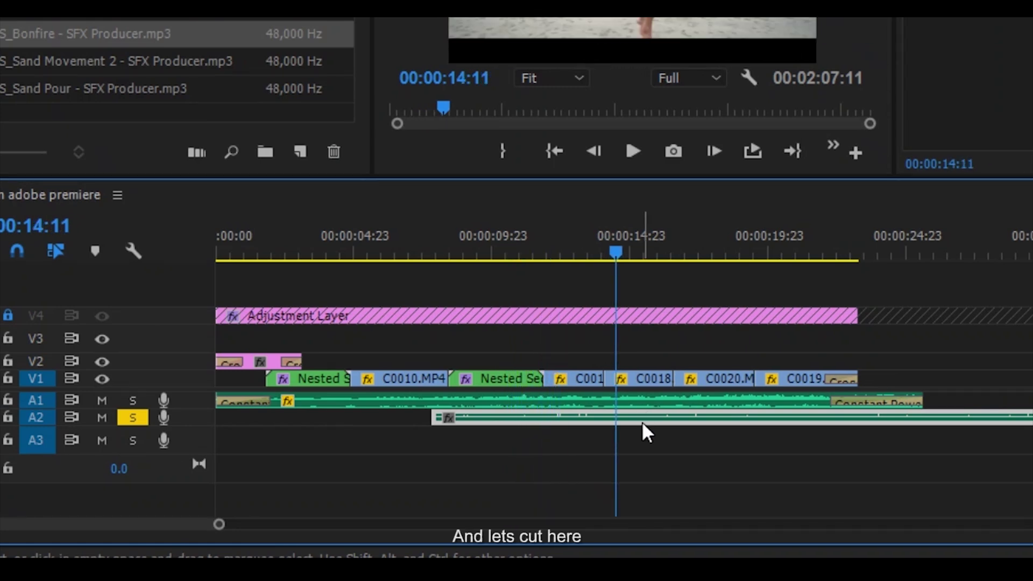
key(ctrl+k)
key(Delete)
click(575, 419)
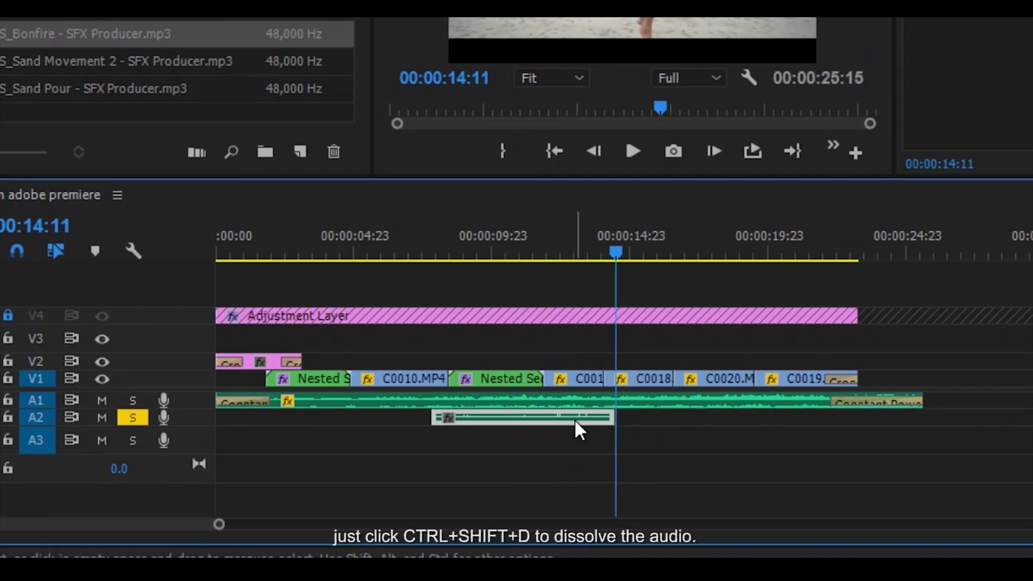
drag(586, 248, 440, 251)
key(space)
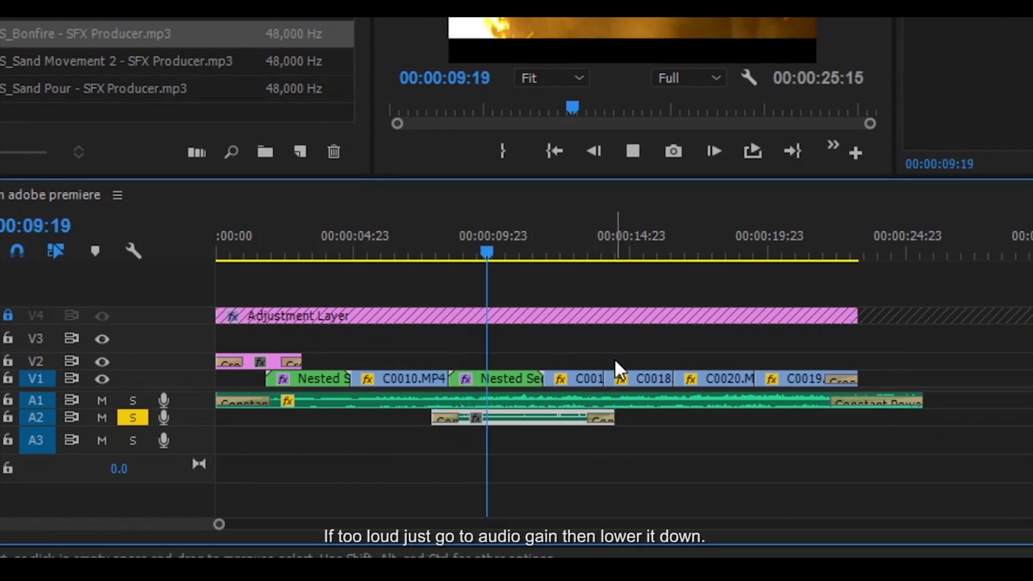
key(space)
- Lower the Bonfire gain to -6 dB and place ES_Sand Pour on track A3
right_click(538, 413)
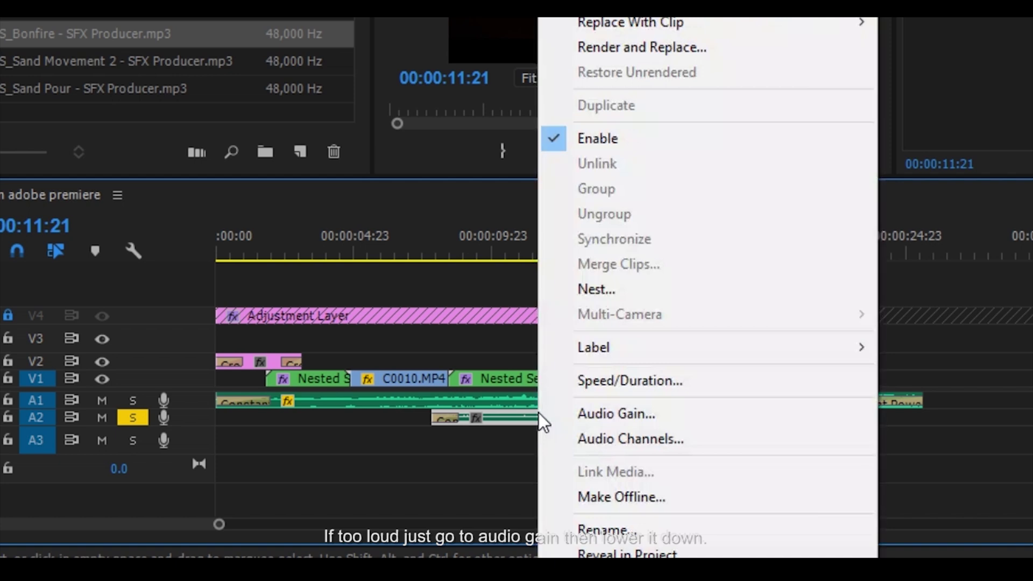
click(615, 415)
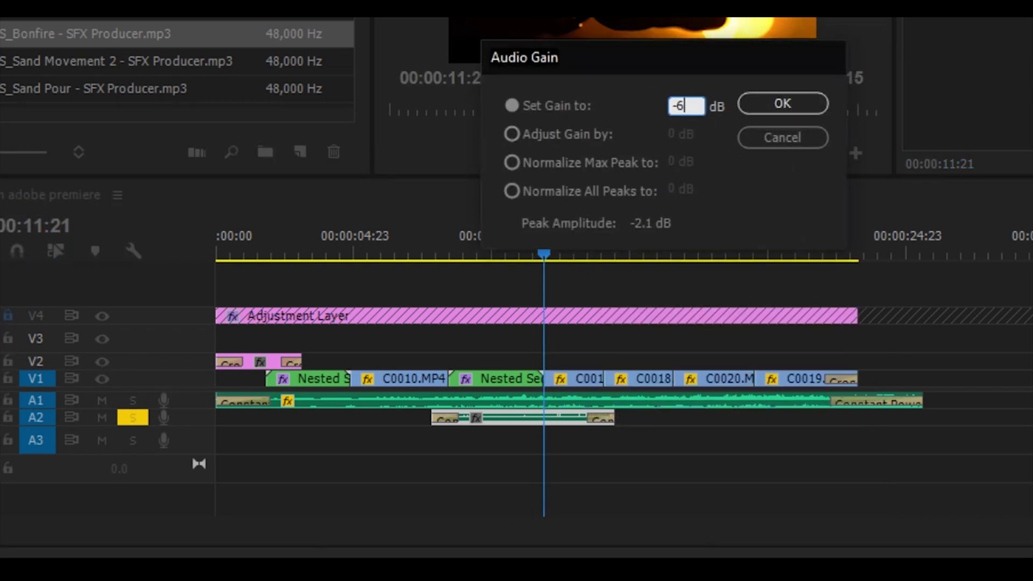
key(Return)
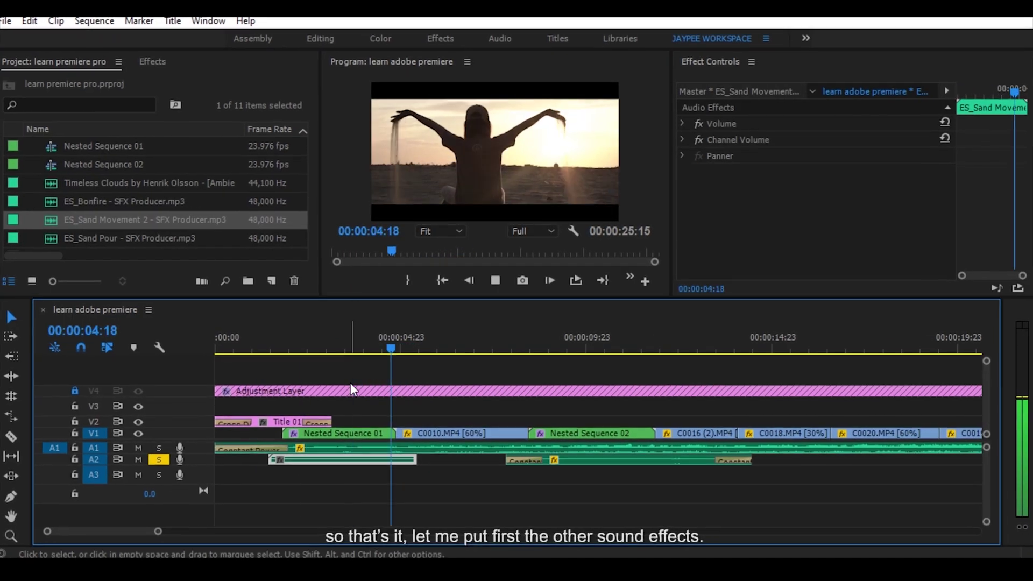
drag(350, 382, 450, 487)
- Confirm the Sand Pour audio gain with G and play back the sequence
key(g)
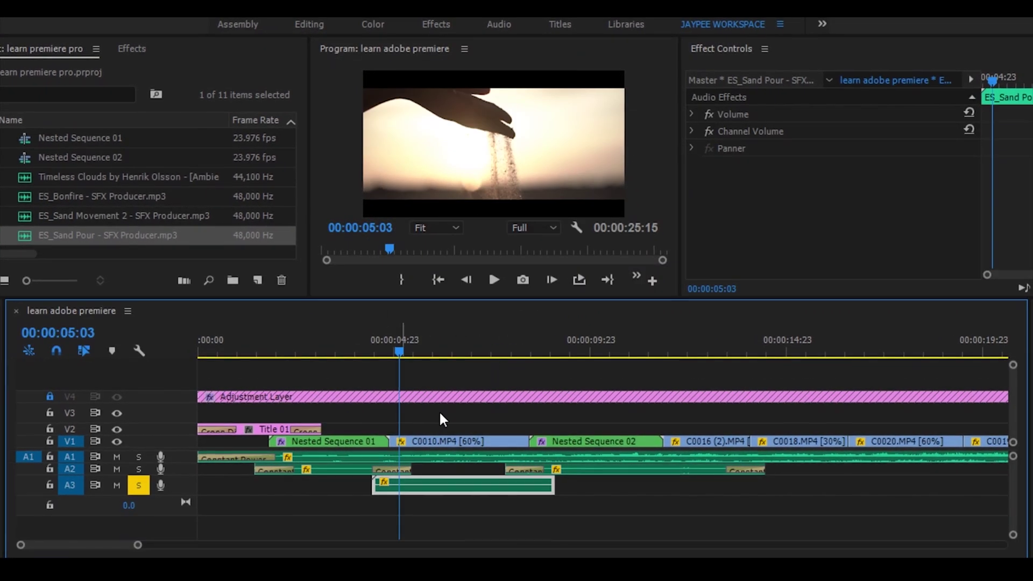
click(522, 420)
key(minus)
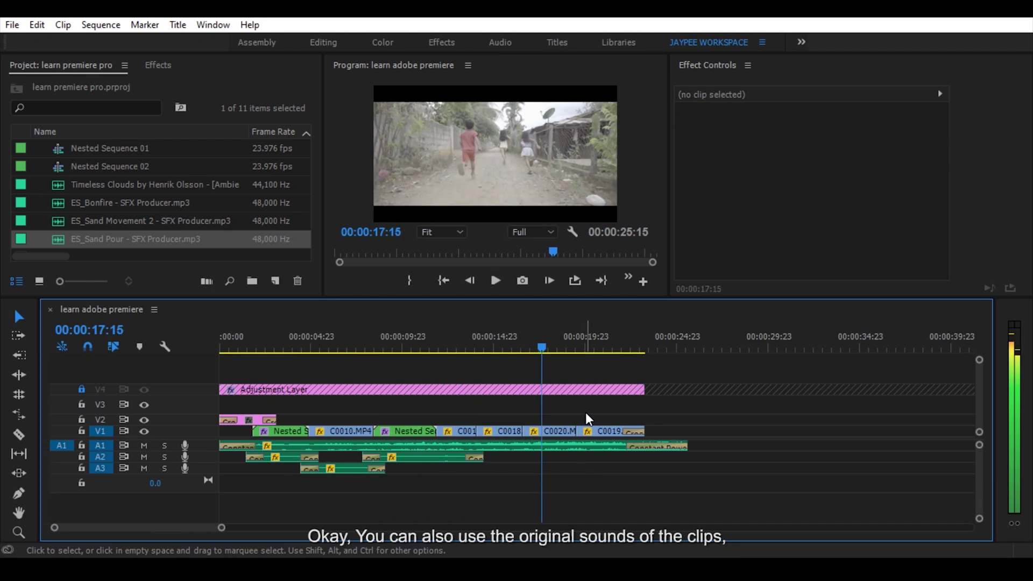
key(equal)
click(647, 432)
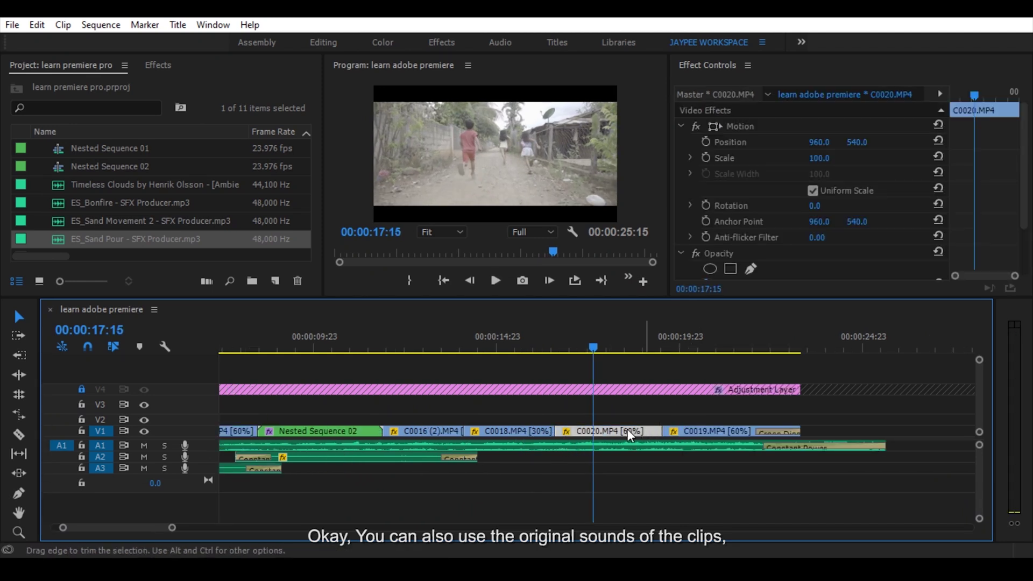
- Locate clip C0020 in the project and open C0020.MP4 in the source viewer
right_click(612, 433)
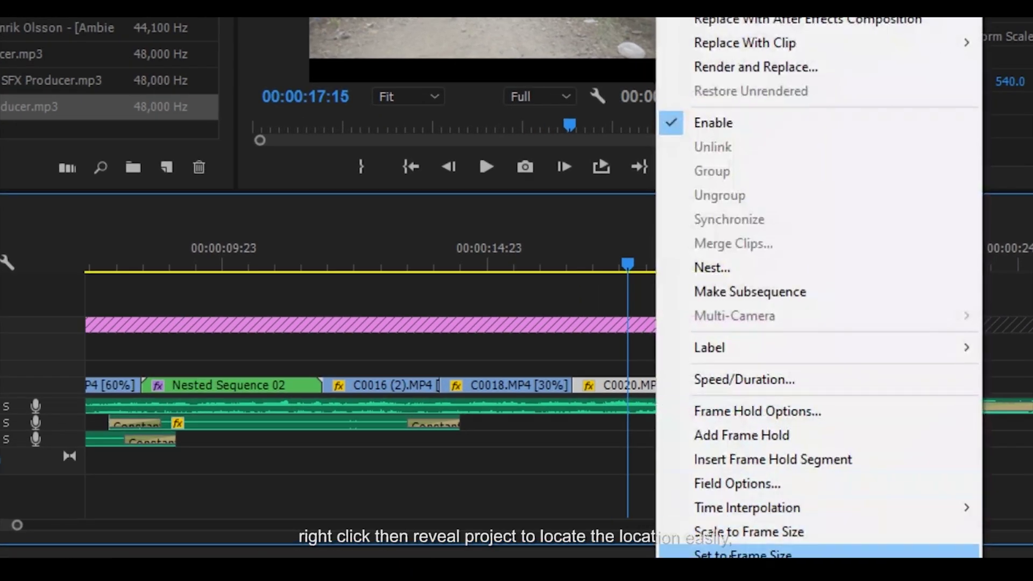
scroll(742, 554, down, 5)
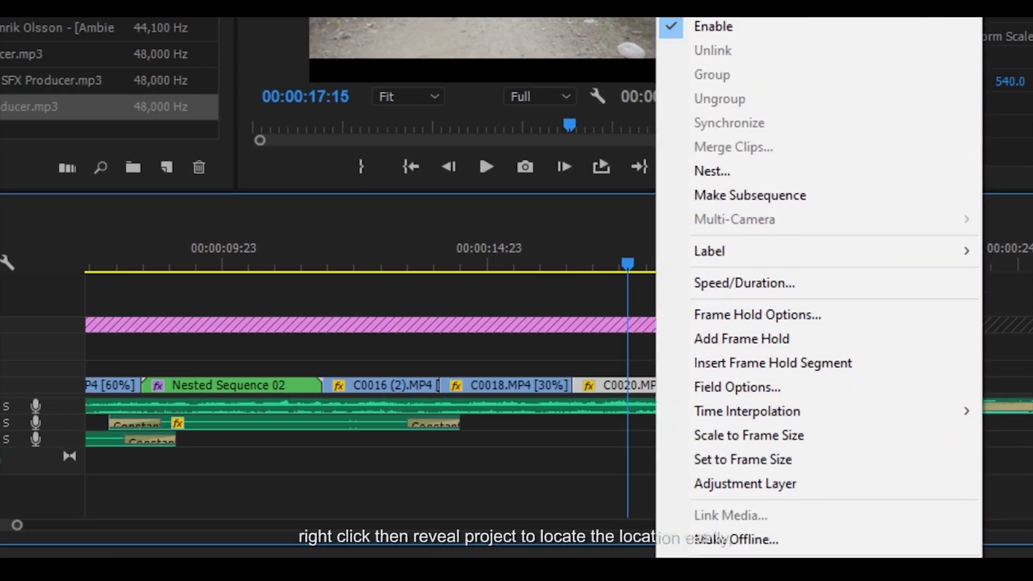
scroll(745, 538, down, 3)
click(744, 467)
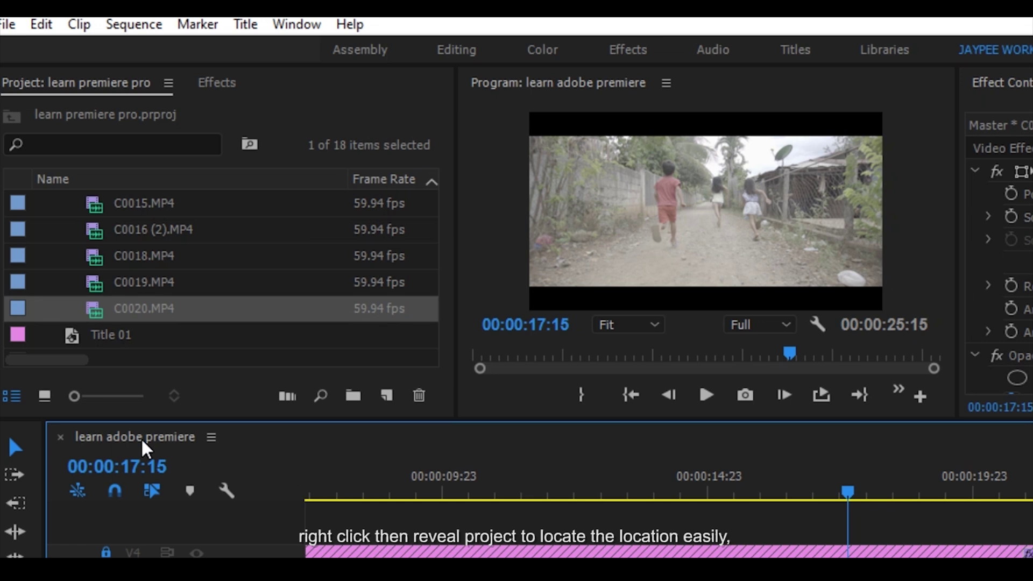
double_click(92, 310)
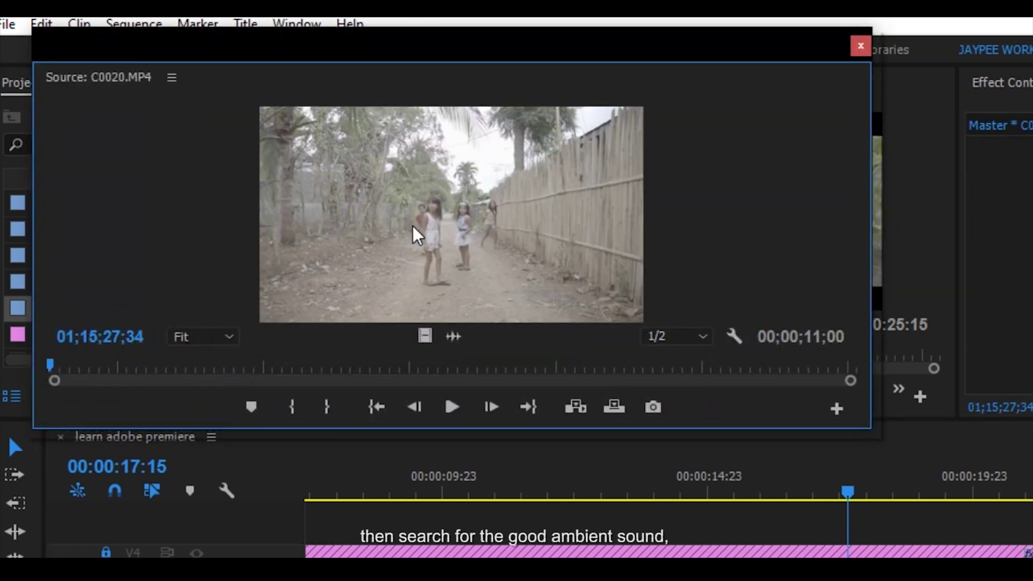
drag(482, 59, 533, 71)
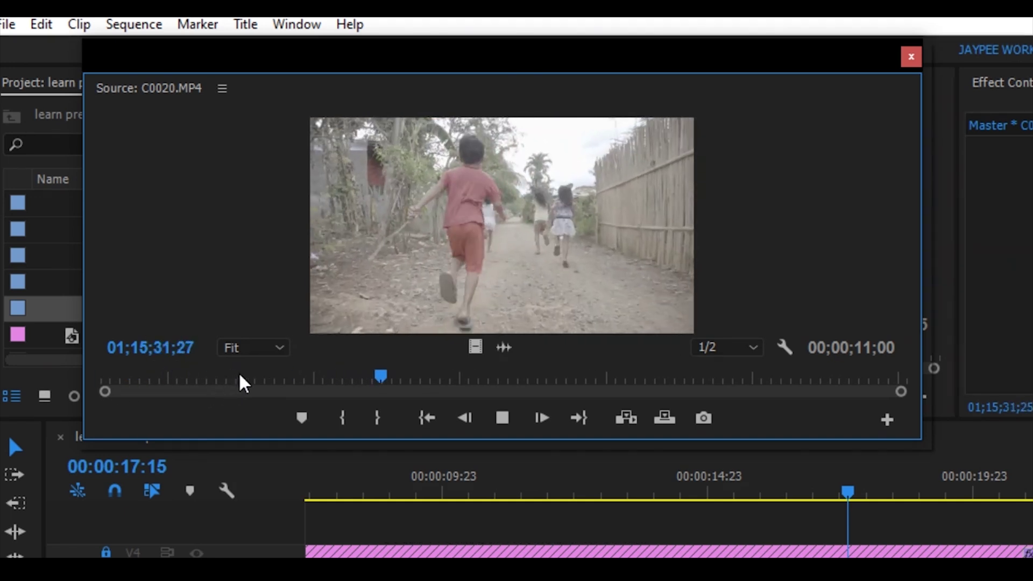
- Mark an ambient range in C0020's source and drop only its audio onto A2
drag(467, 376, 332, 379)
key(space)
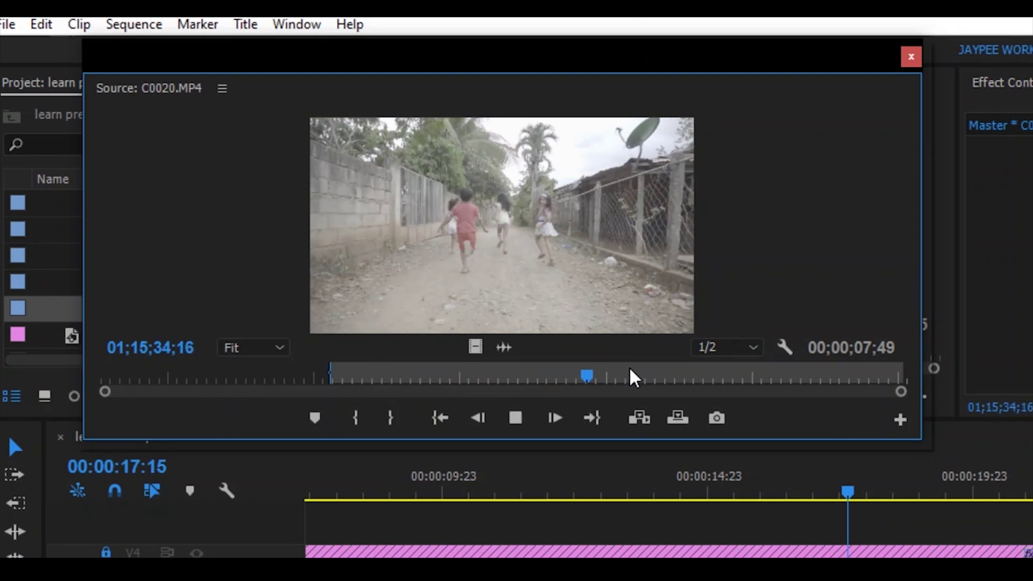
mouse_move(634, 376)
mouse_down()
mouse_move(682, 377)
mouse_move(620, 376)
mouse_up()
key(o)
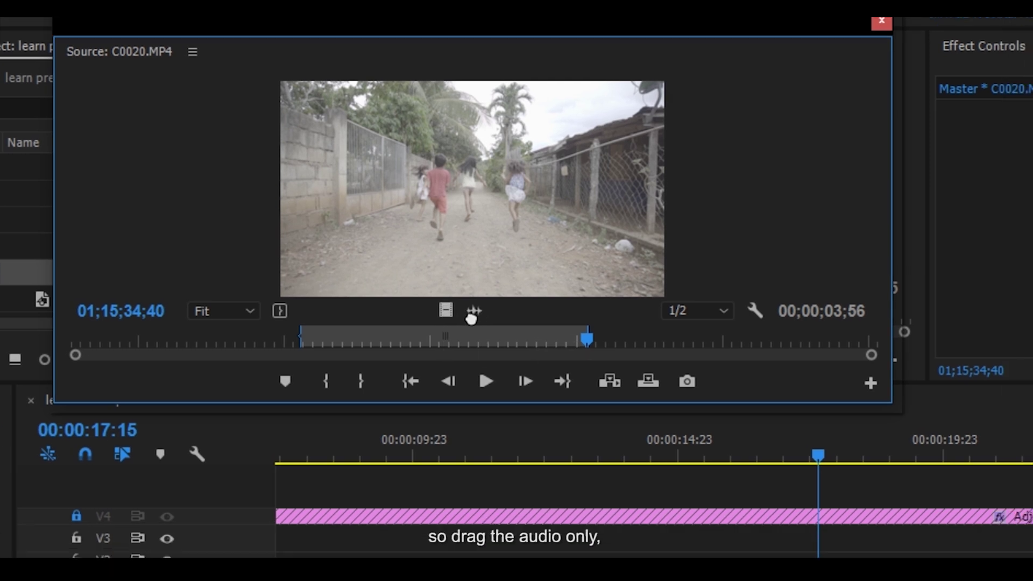
drag(506, 350, 786, 580)
drag(598, 435, 598, 436)
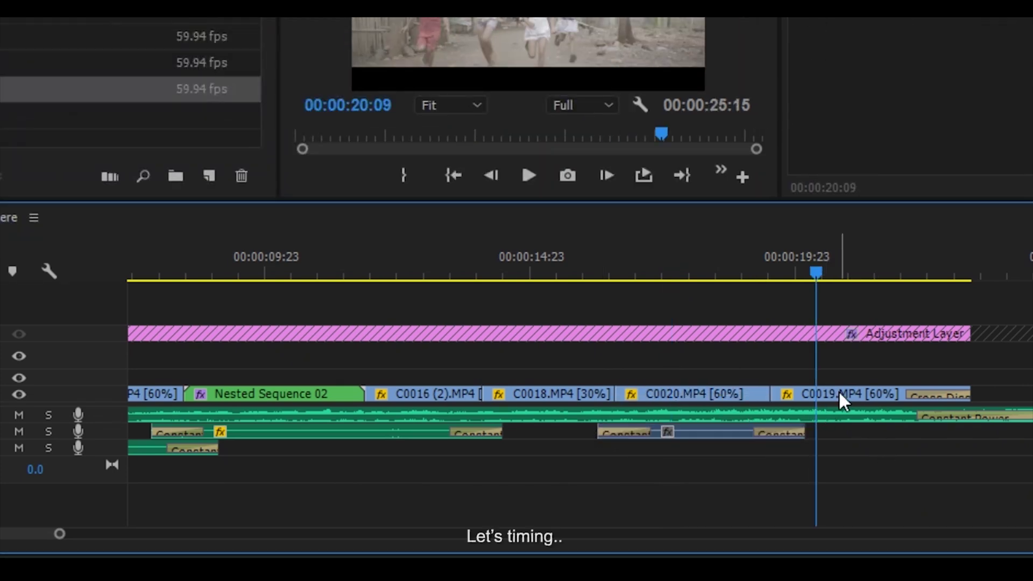
click(839, 394)
- Search Epidemic Sound for 'whoosh' and preview PREL Whoosh 159 and PREL Whoosh 45
right_click(842, 395)
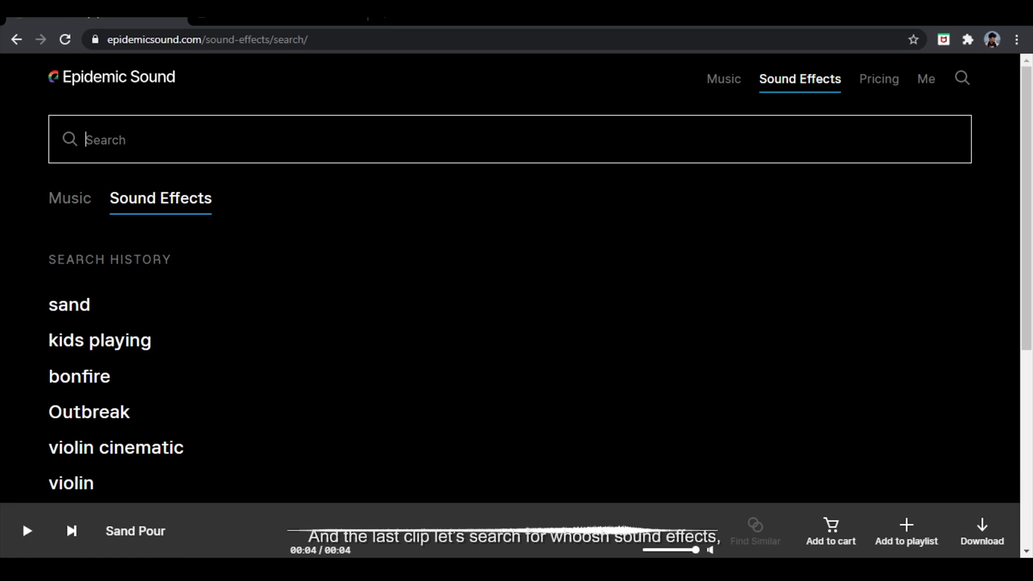
text(hoos)
key(Return)
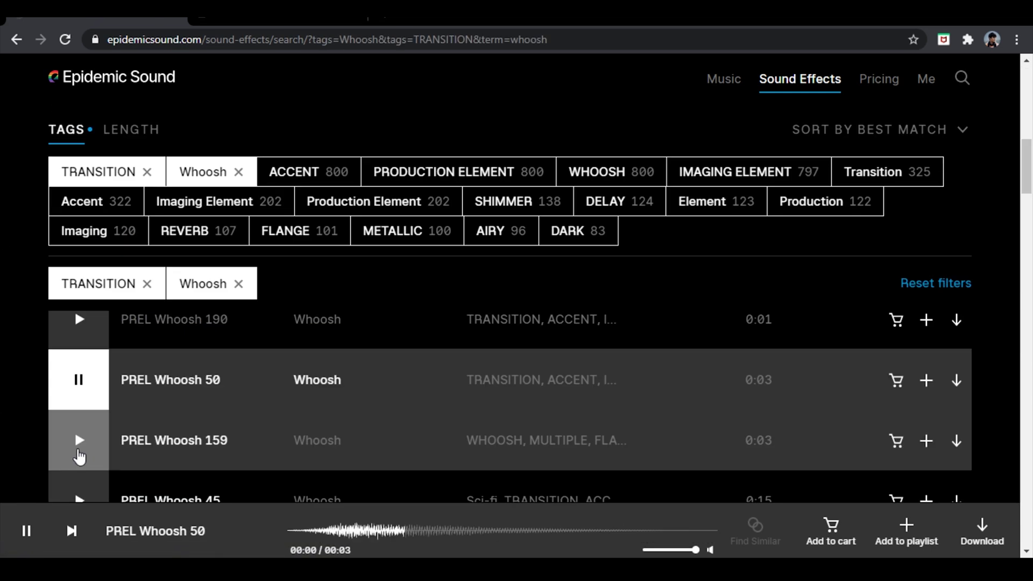
click(78, 439)
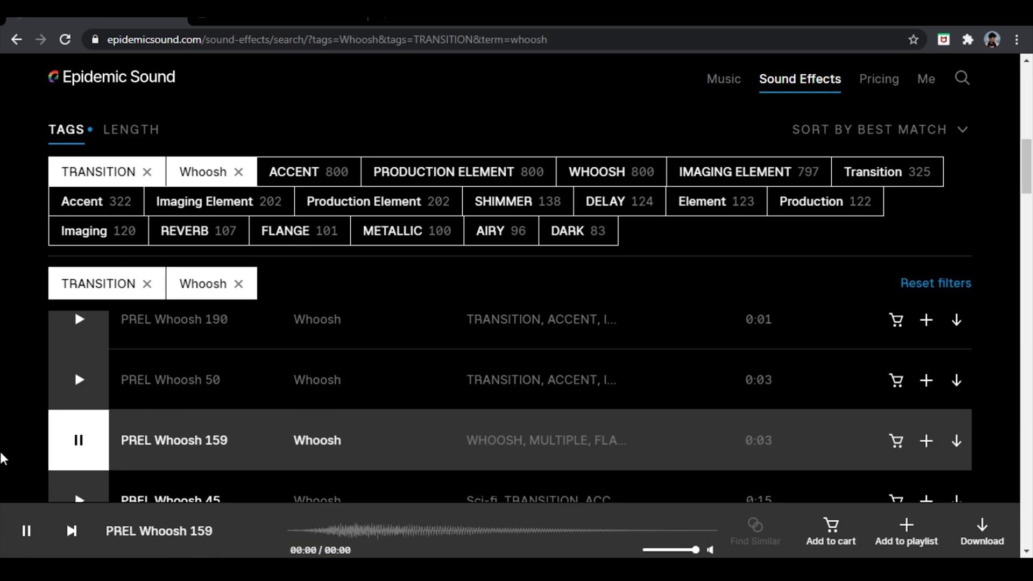
scroll(64, 447, down, 2)
click(50, 435)
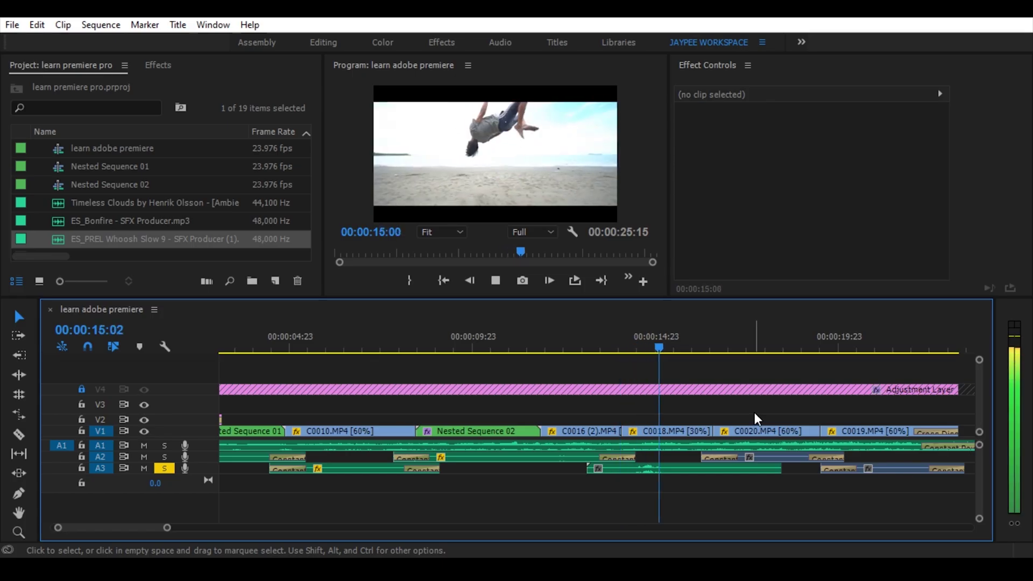
- Shift the A3 whoosh clip 8 frames later and replay from about 13:18 to check the timing
drag(635, 345, 614, 345)
key(space)
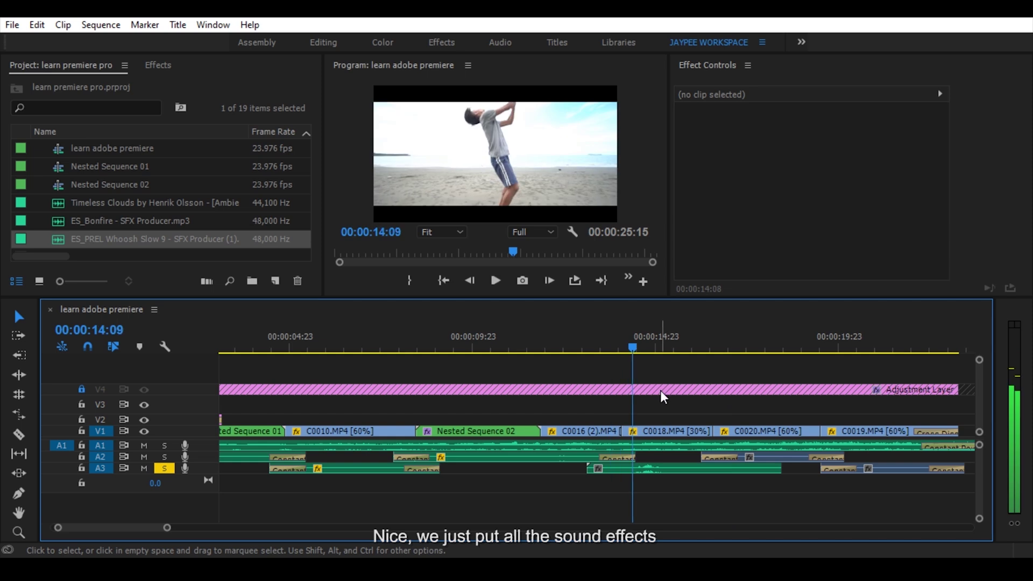
key(space)
key(=)
drag(594, 470, 619, 466)
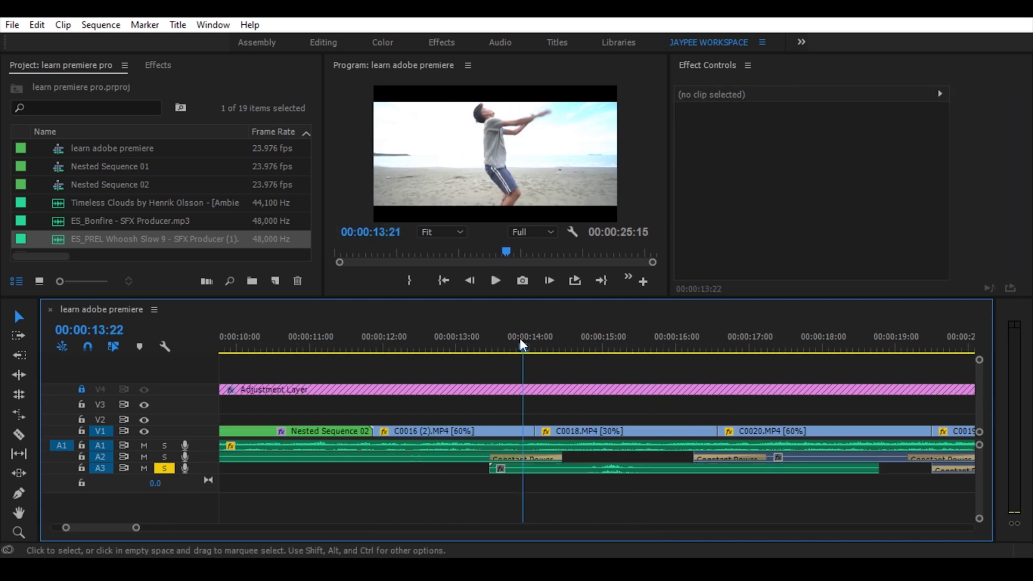
click(538, 345)
key(space)
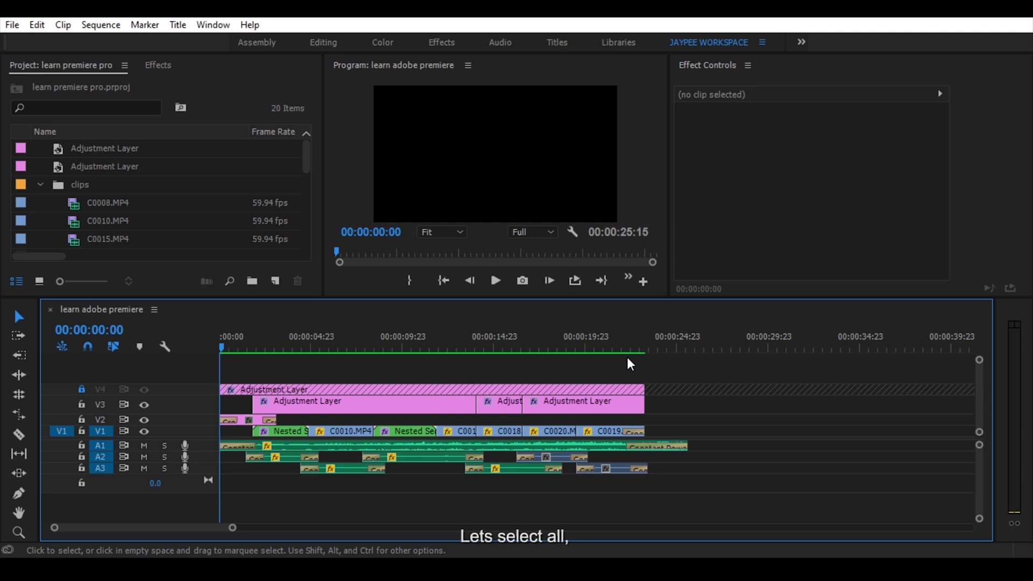
- Set the in point at 00:00 and the out point at the sequence's last frame
key(i)
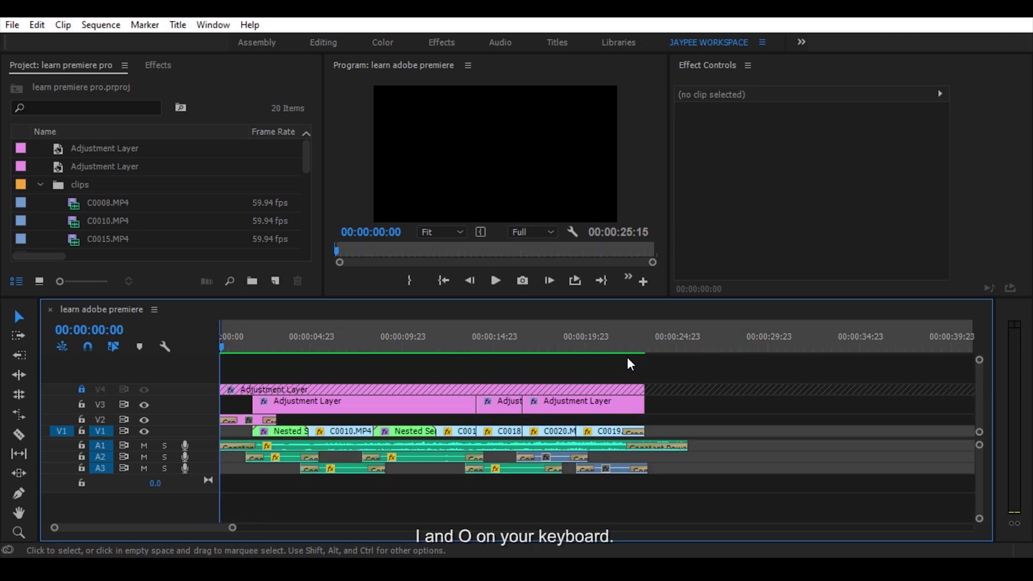
click(692, 343)
key(o)
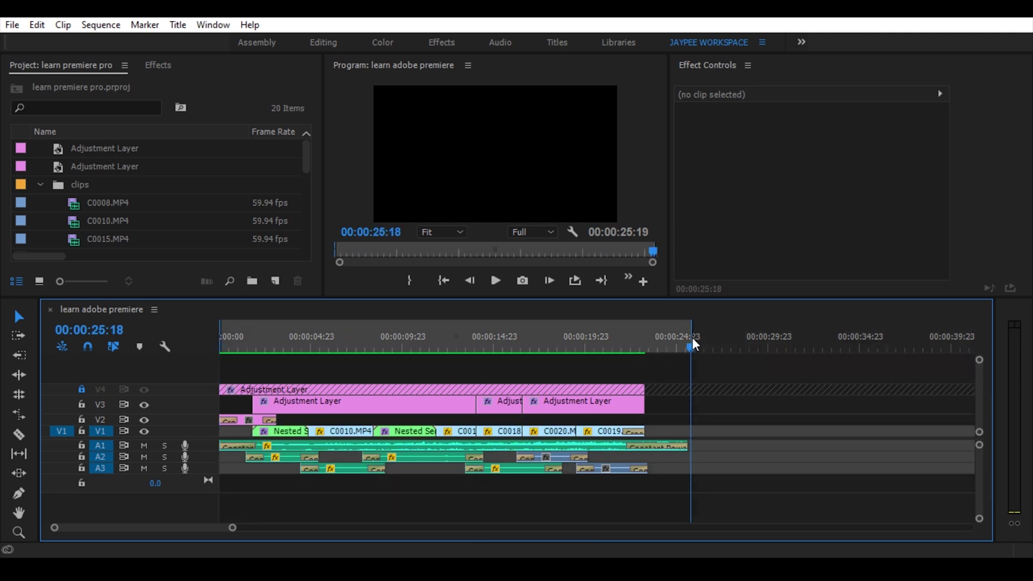
key(=)
key(=)
drag(609, 333, 606, 335)
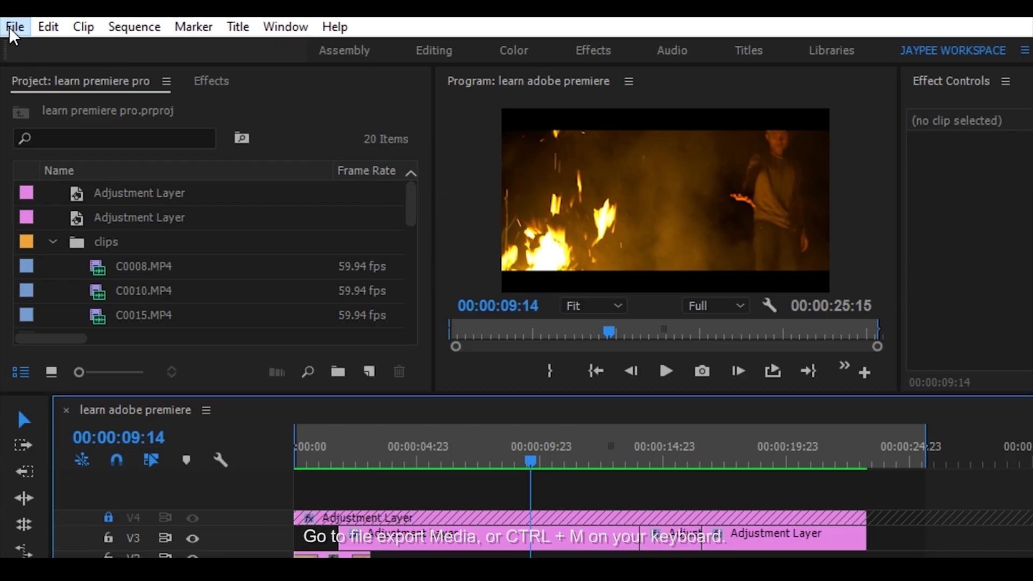
- Open the Export Settings dialog through File > Export > Media
click(10, 28)
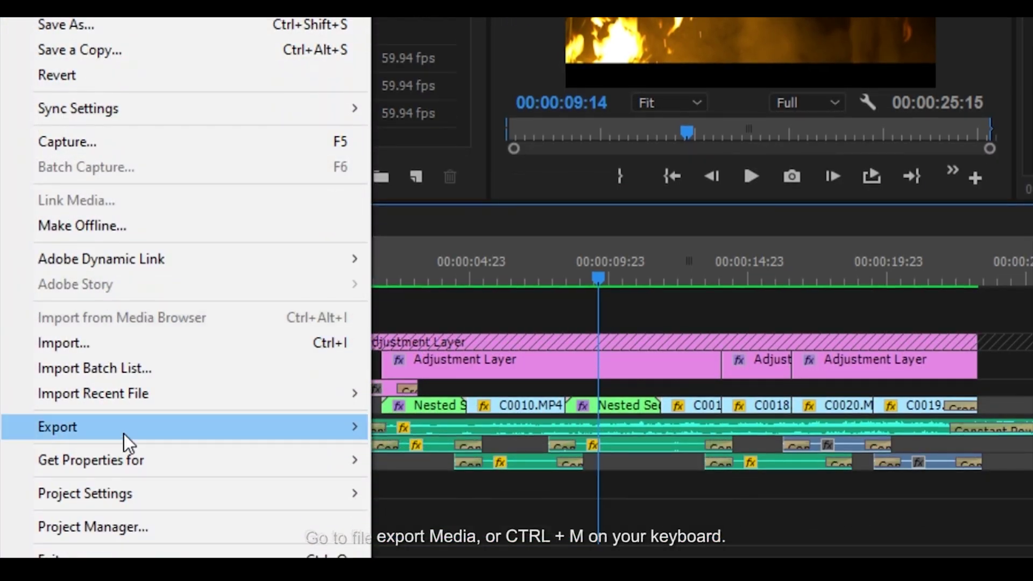
mouse_move(108, 580)
click(429, 149)
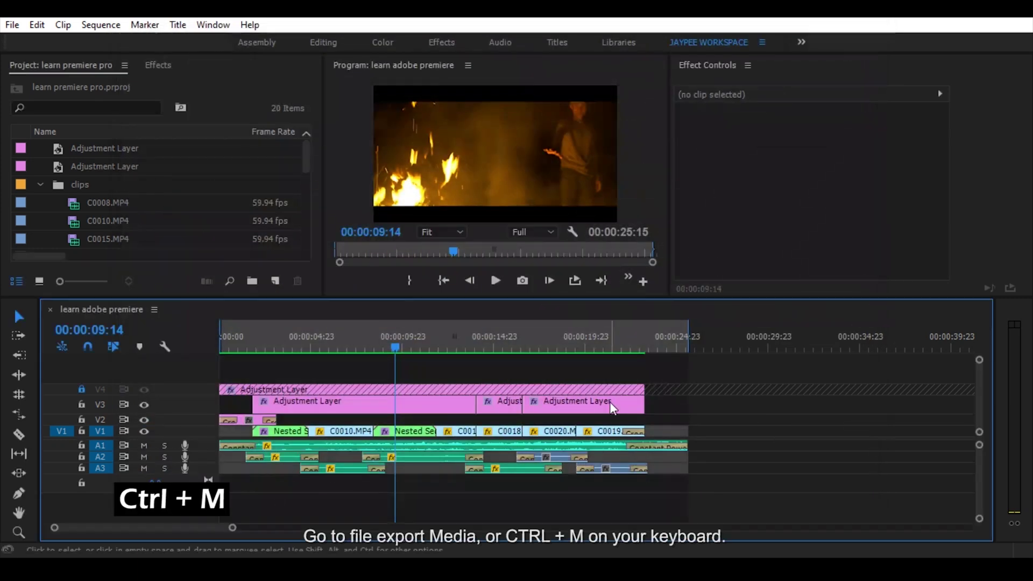
key(ctrl+m)
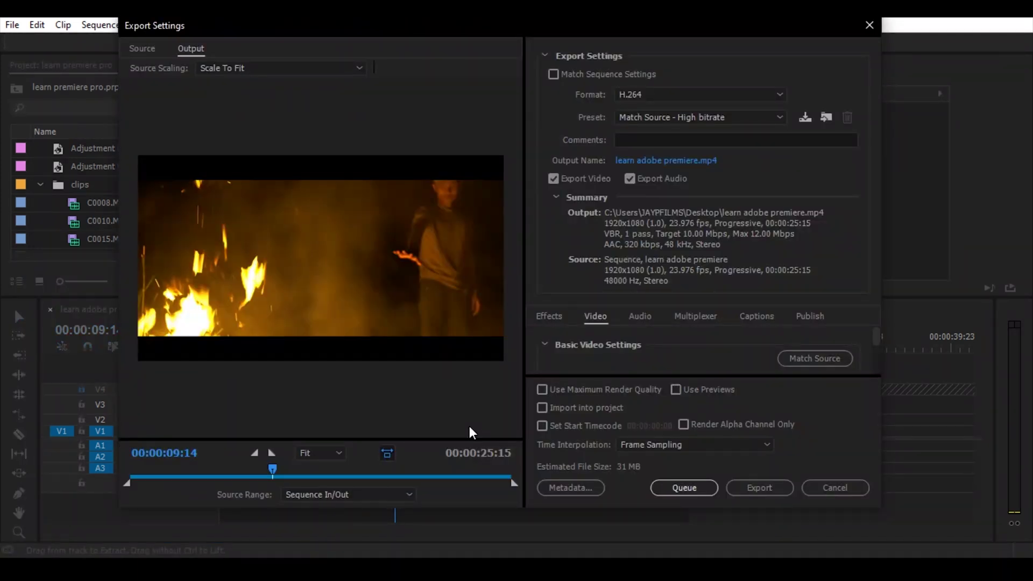
- Keep H.264 as the format and choose the YouTube 1080p HD preset
click(658, 96)
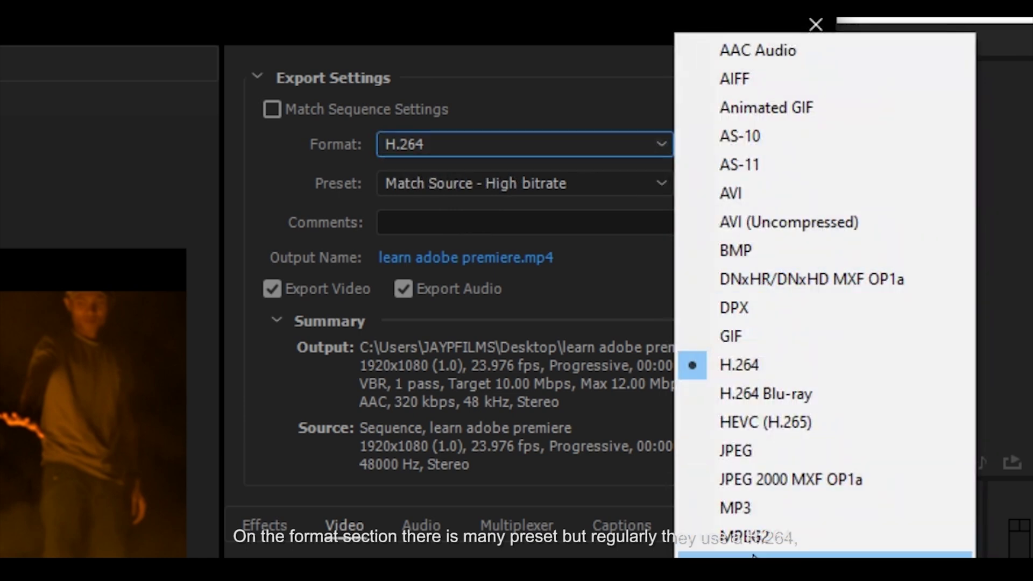
click(749, 372)
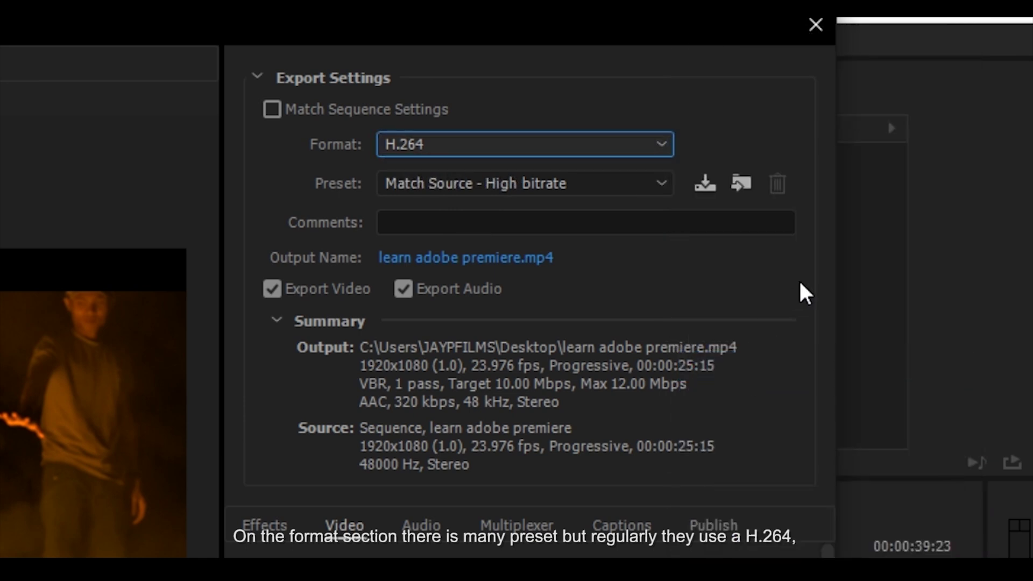
click(450, 187)
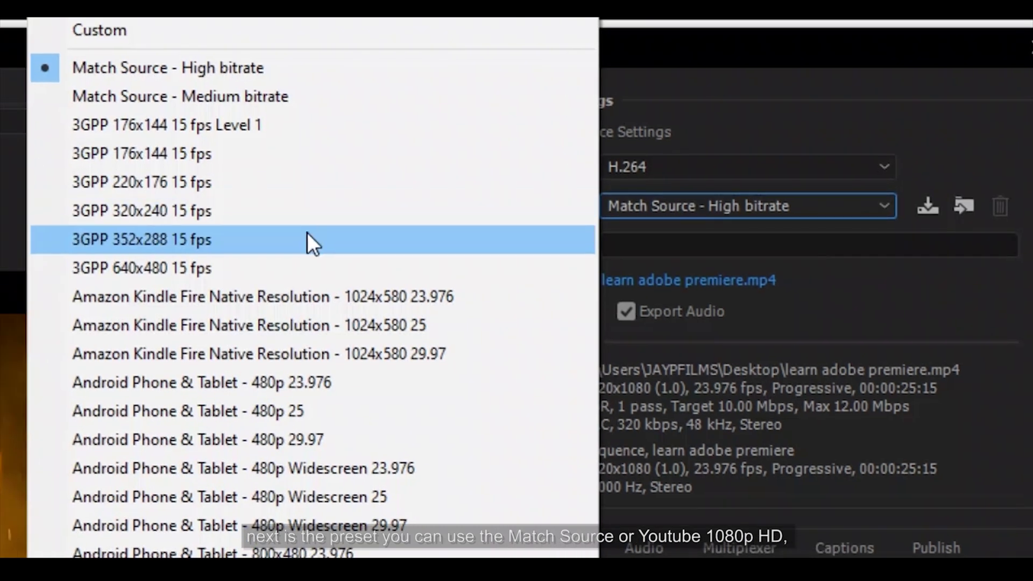
scroll(136, 73, down, 15)
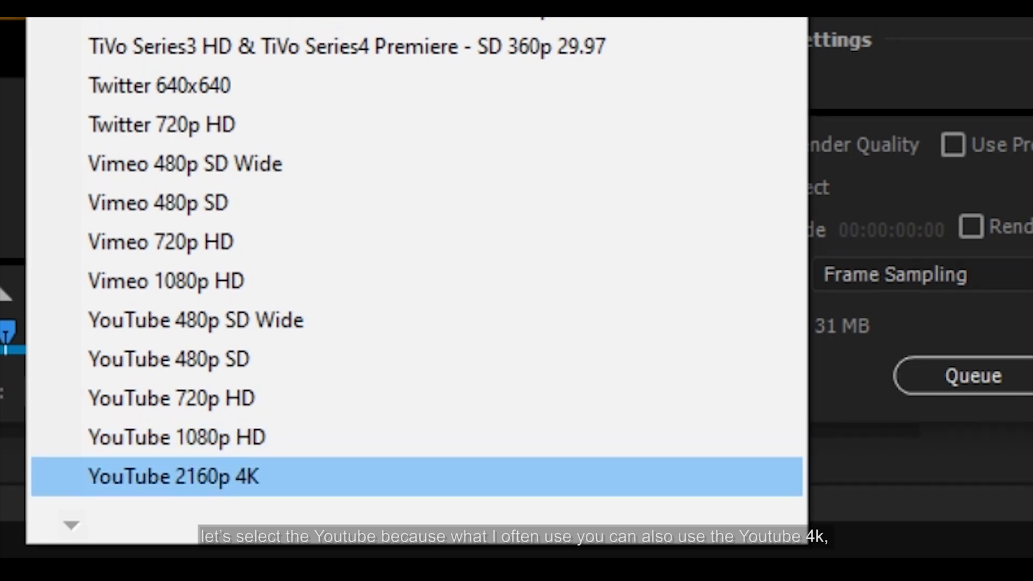
key(Return)
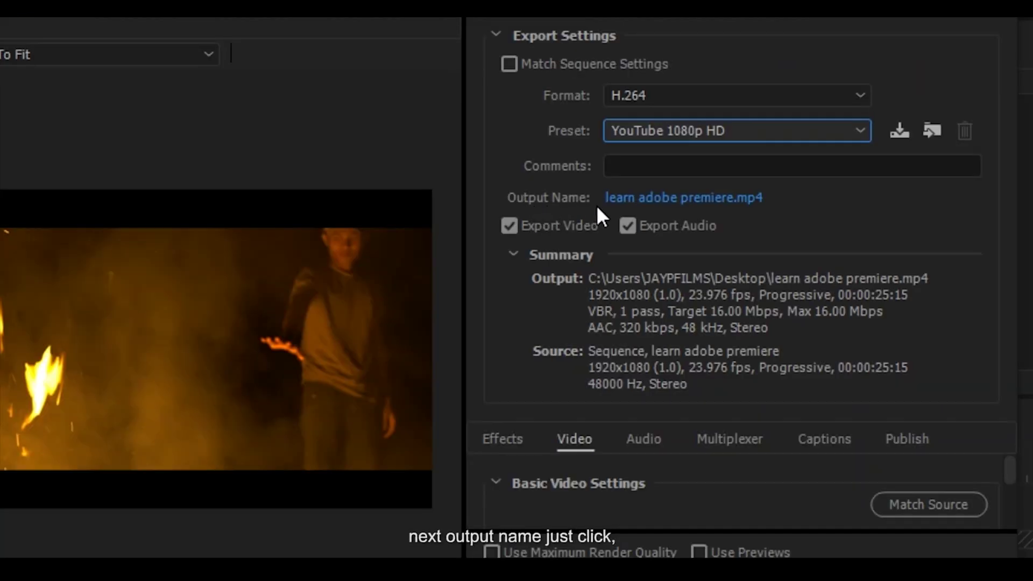
- Set the output file to sample.mp4 on the desktop
click(680, 201)
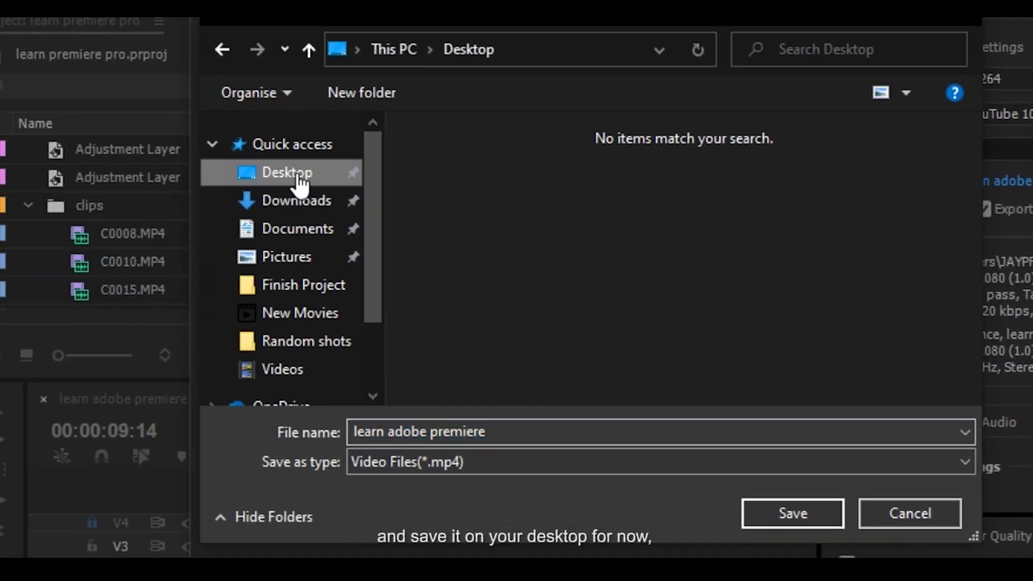
click(529, 429)
text(sample)
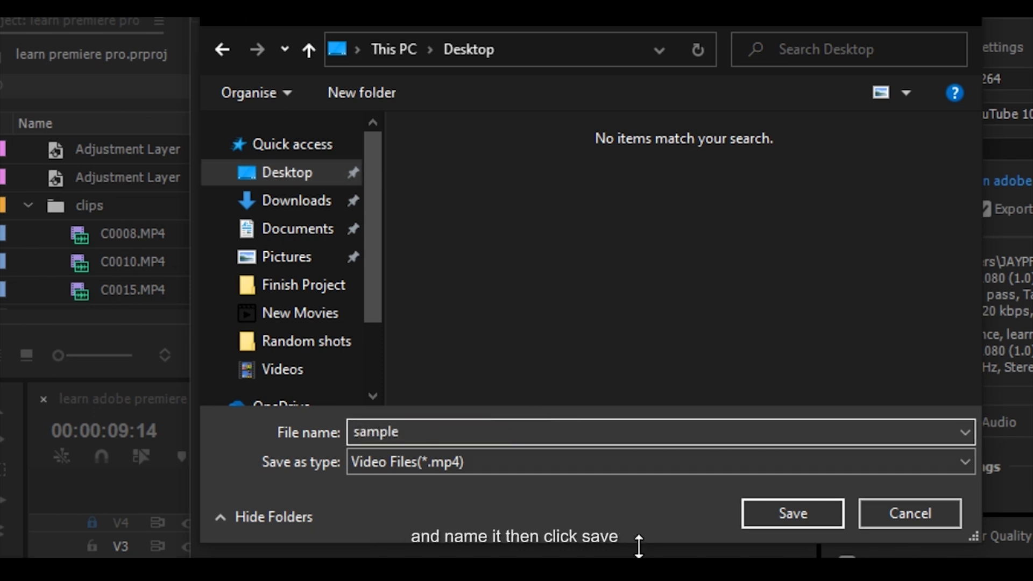
click(798, 523)
scroll(992, 299, down, 5)
scroll(990, 297, up, 1)
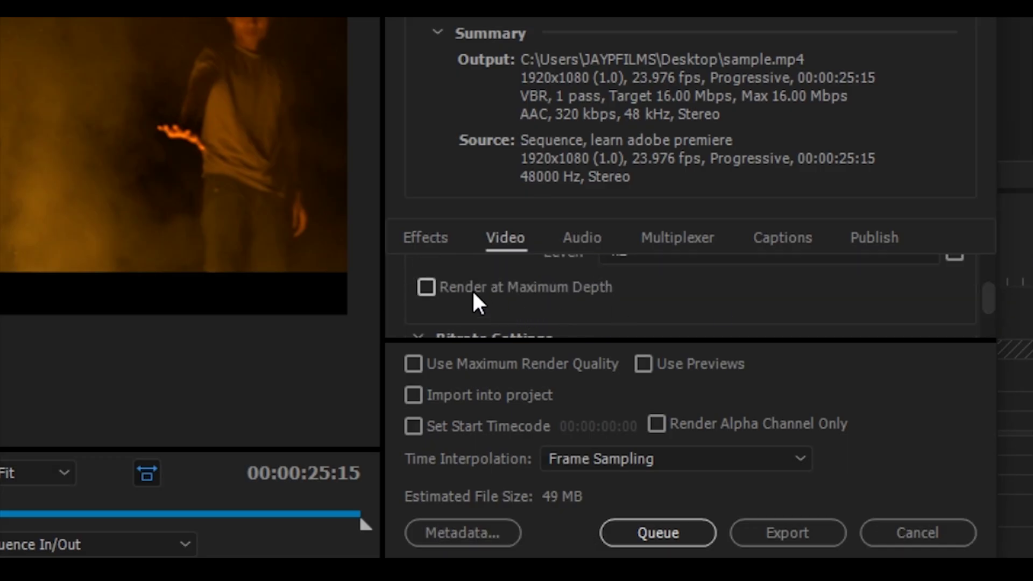
- Enable Render at Maximum Depth and Maximum Render Quality, export, then play sample.mp4
click(473, 290)
click(414, 365)
click(801, 536)
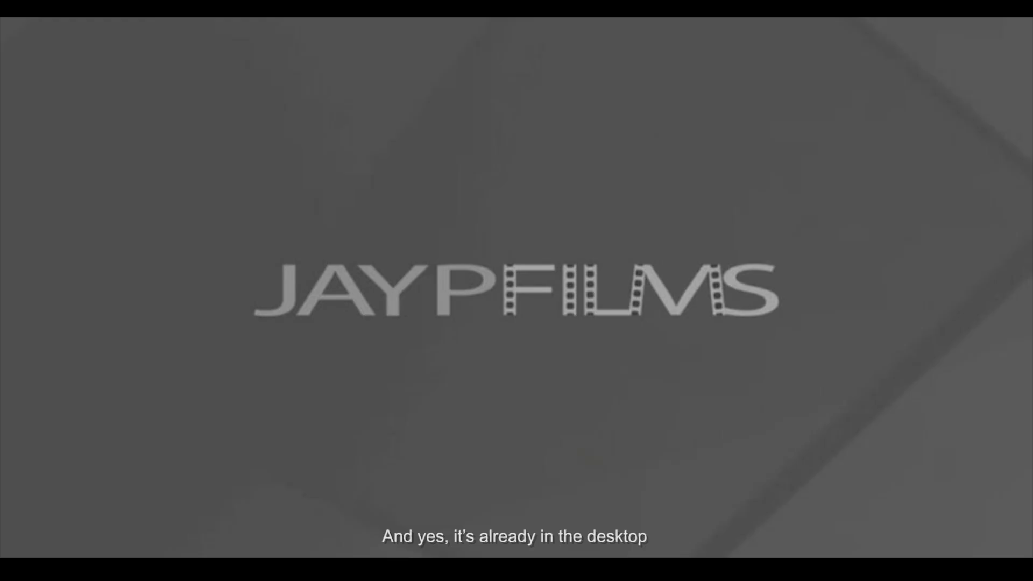
click(479, 157)
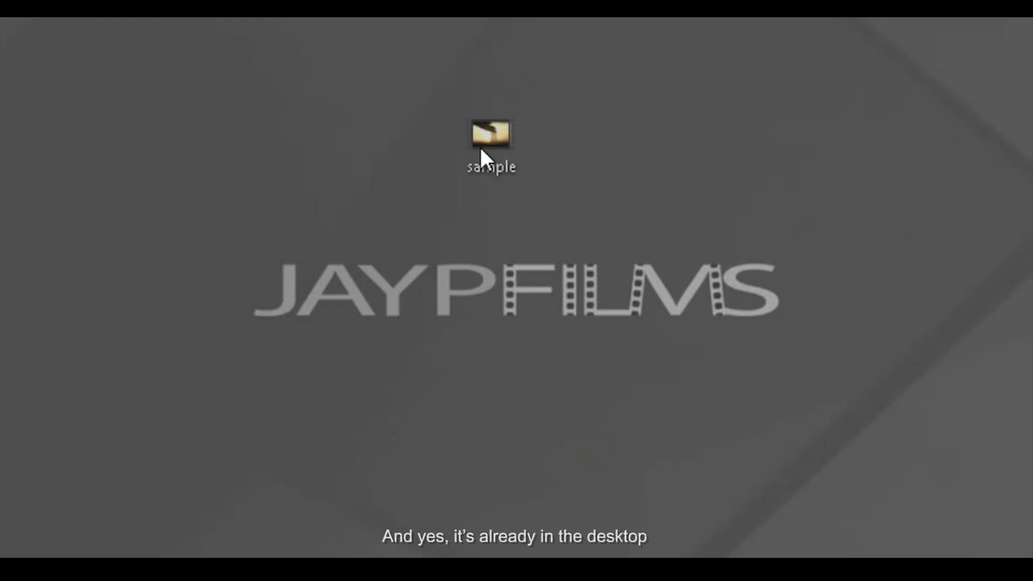
double_click(436, 183)
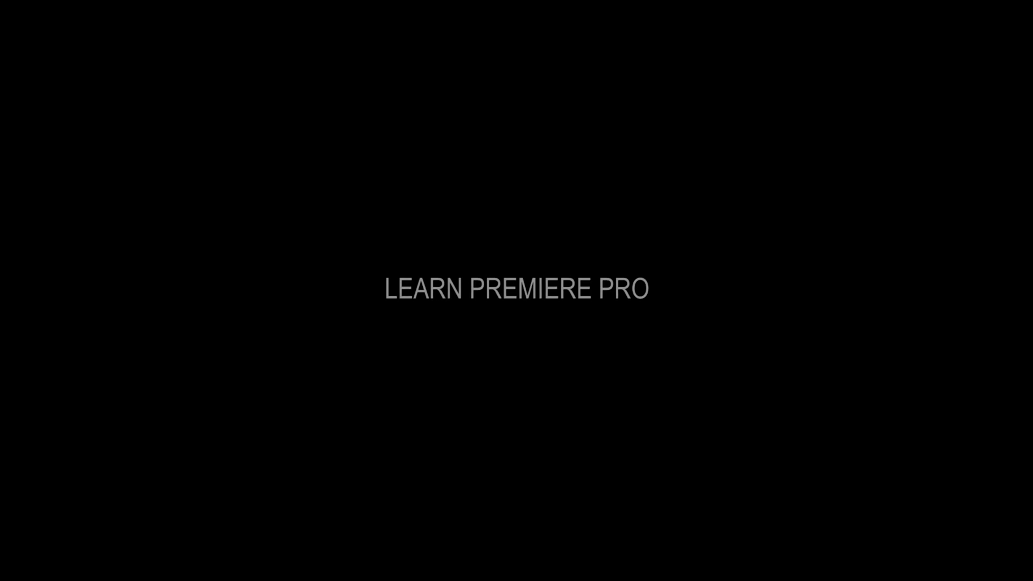